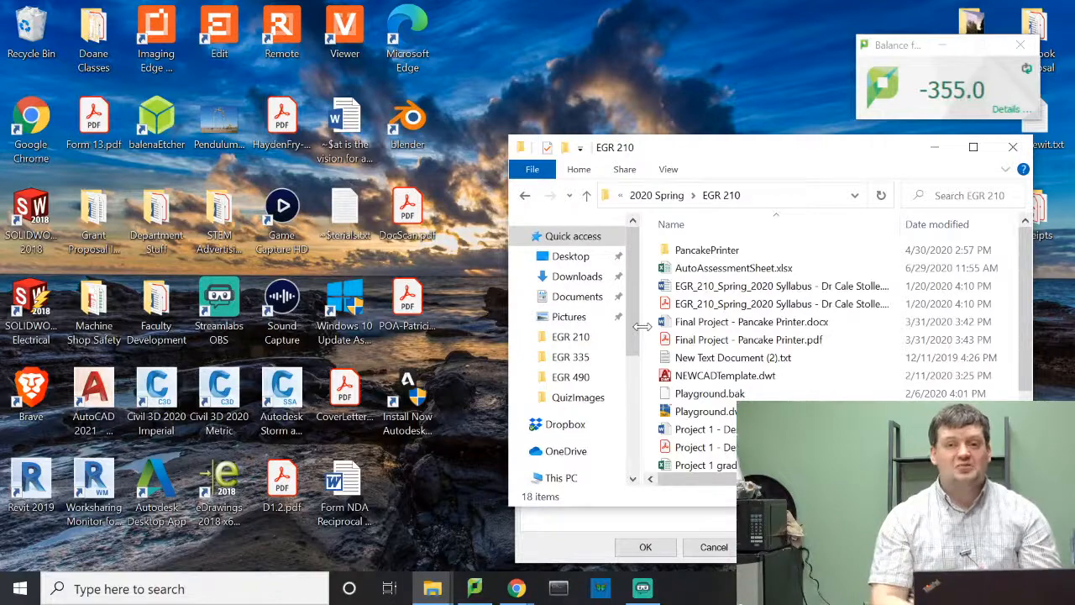
Step: Dismiss the EGR 210 folder window and its Properties dialog to clear the desktop
click(951, 153)
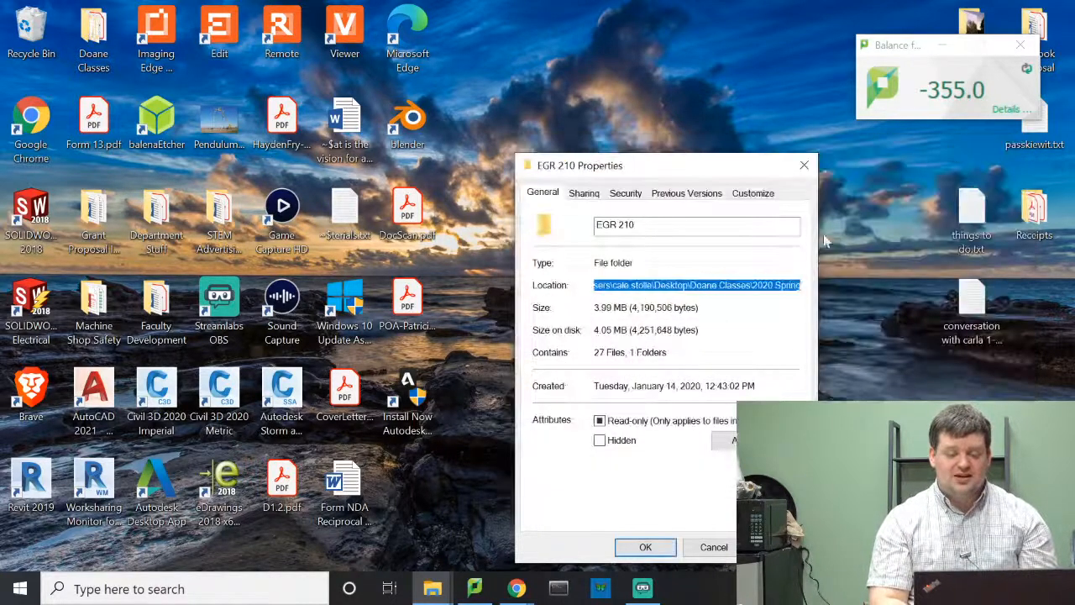
click(802, 168)
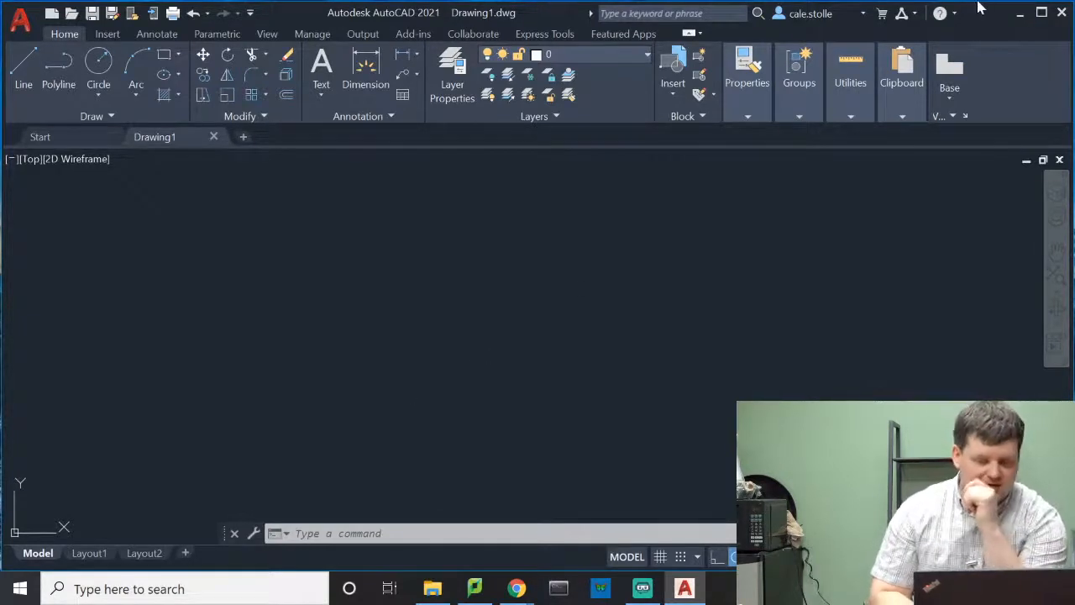
click(1020, 13)
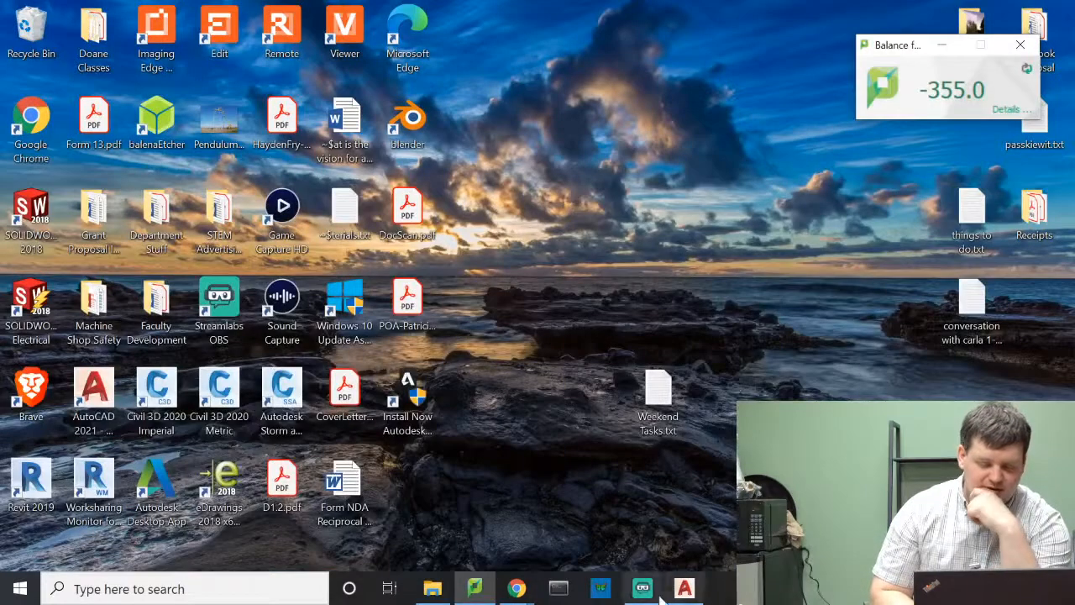
click(685, 588)
click(365, 242)
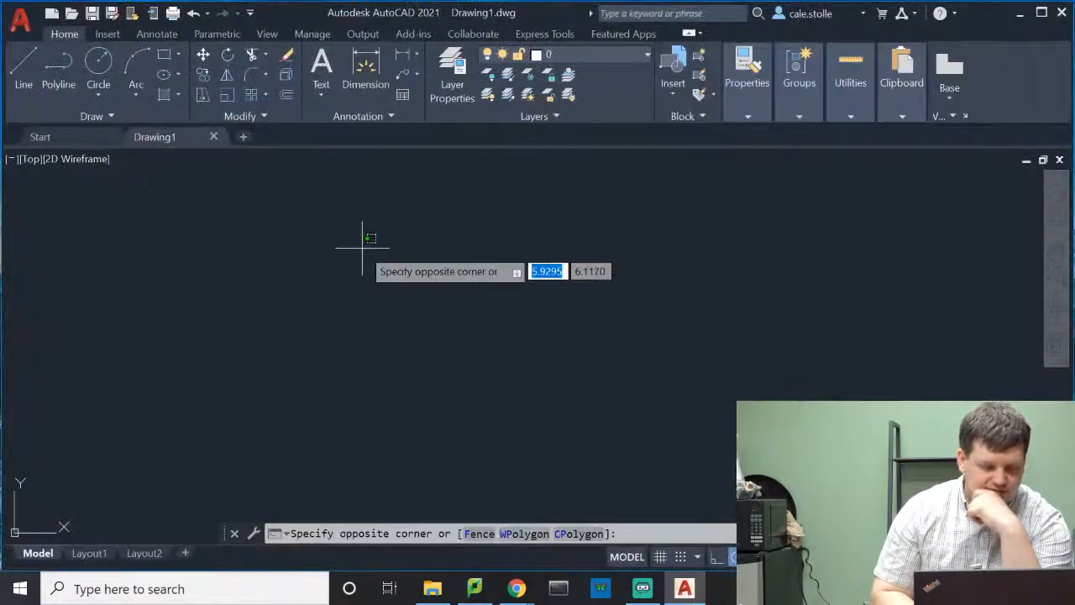
click(363, 245)
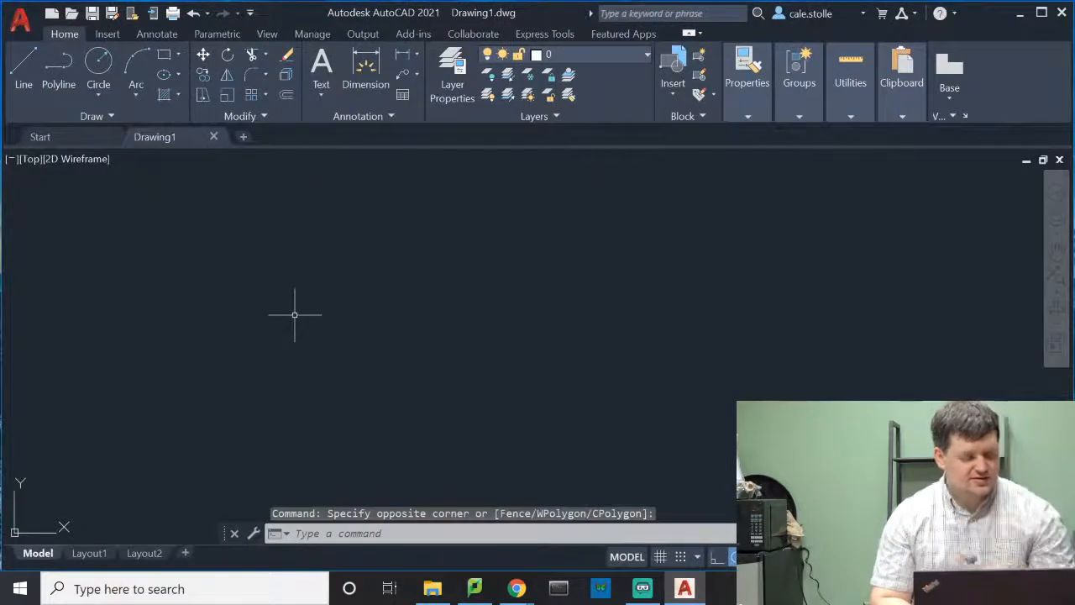
Step: Toggle the drawing grid on and back off
click(660, 557)
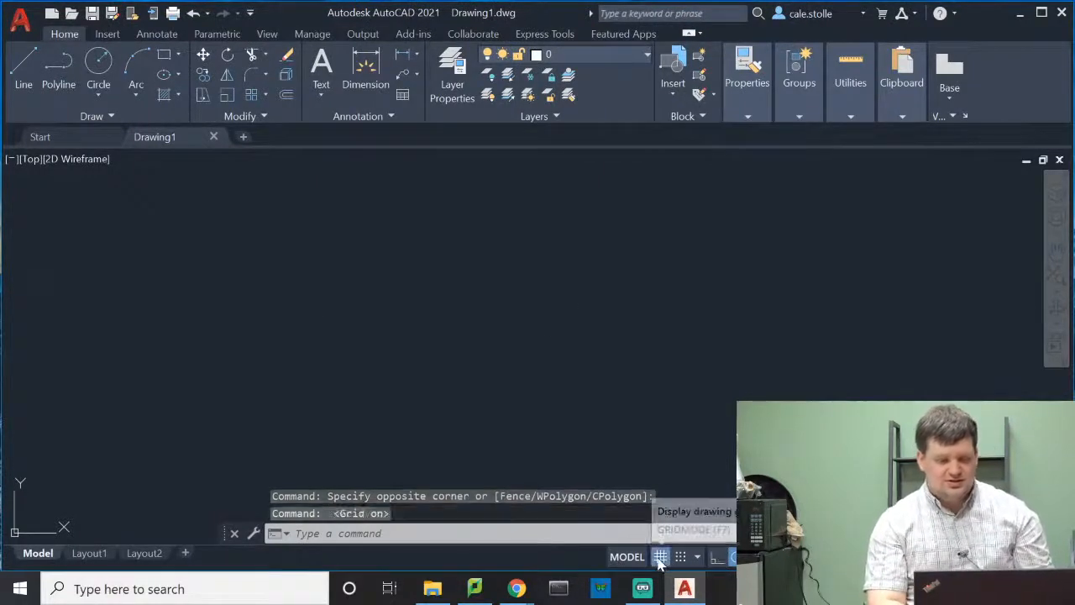
click(660, 557)
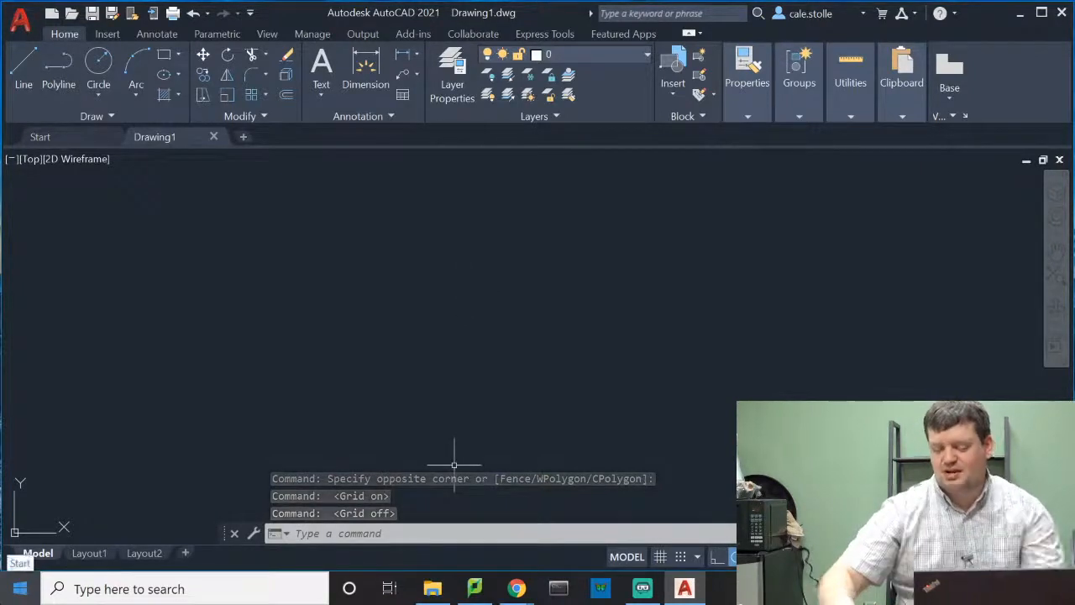
mouse_move(474, 588)
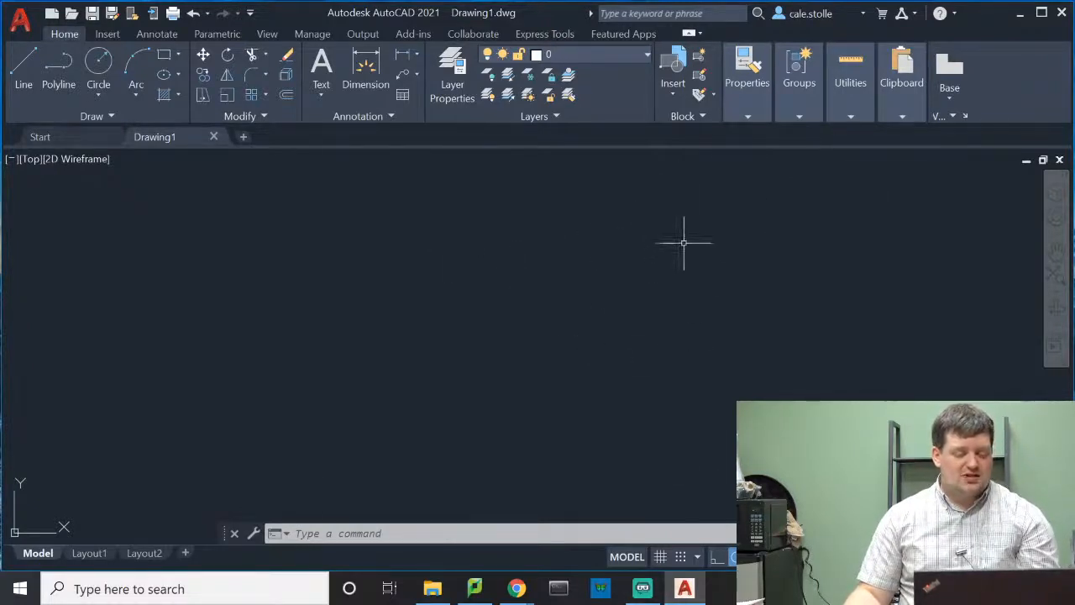
click(660, 556)
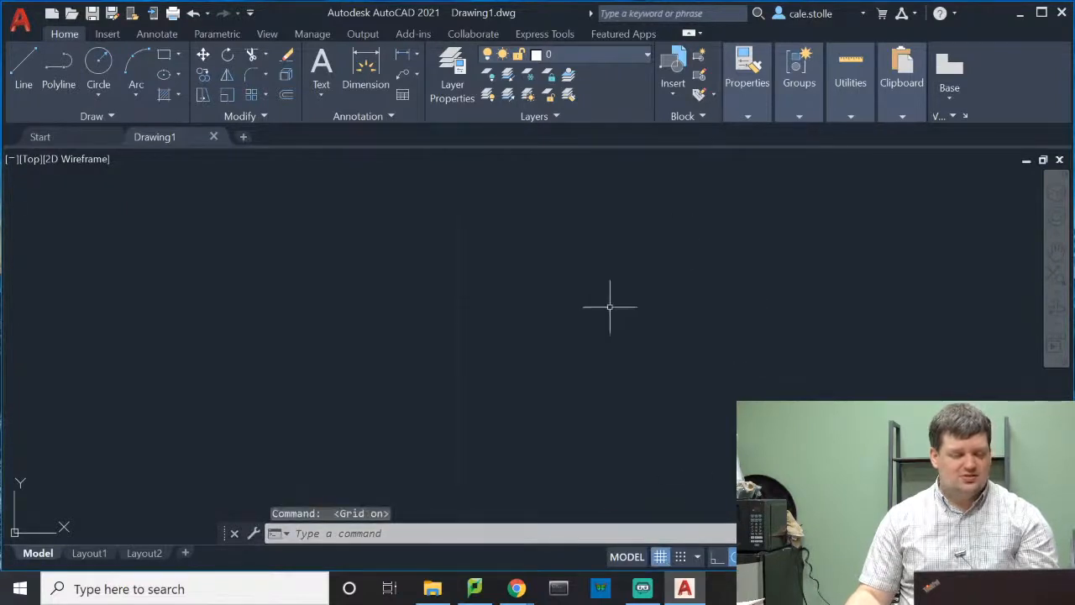
click(660, 557)
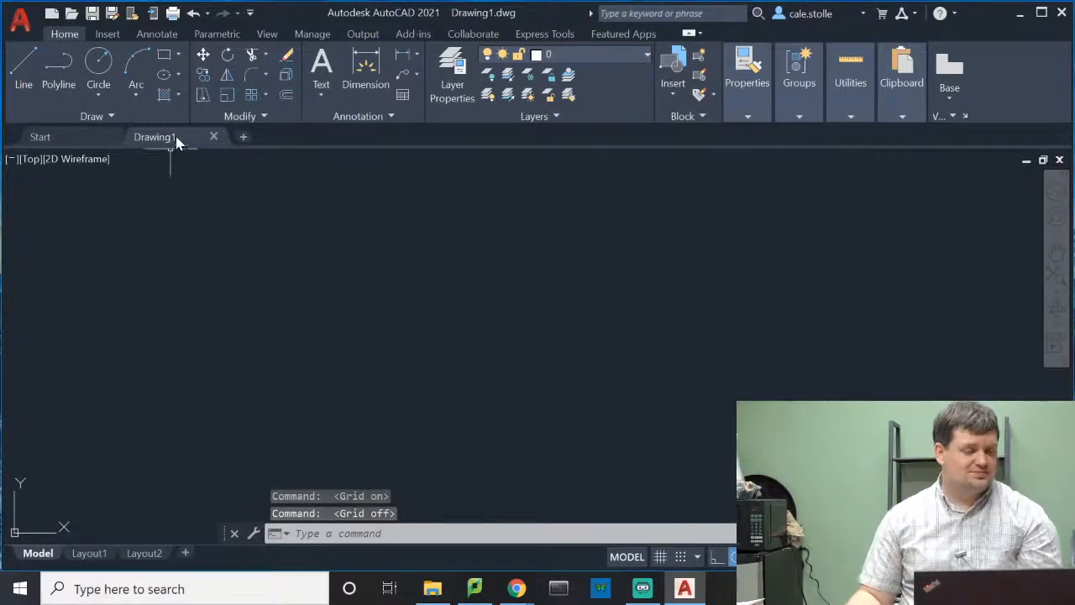
Step: Draw a single line segment sloping gently down to the right in model space
mouse_move(174, 139)
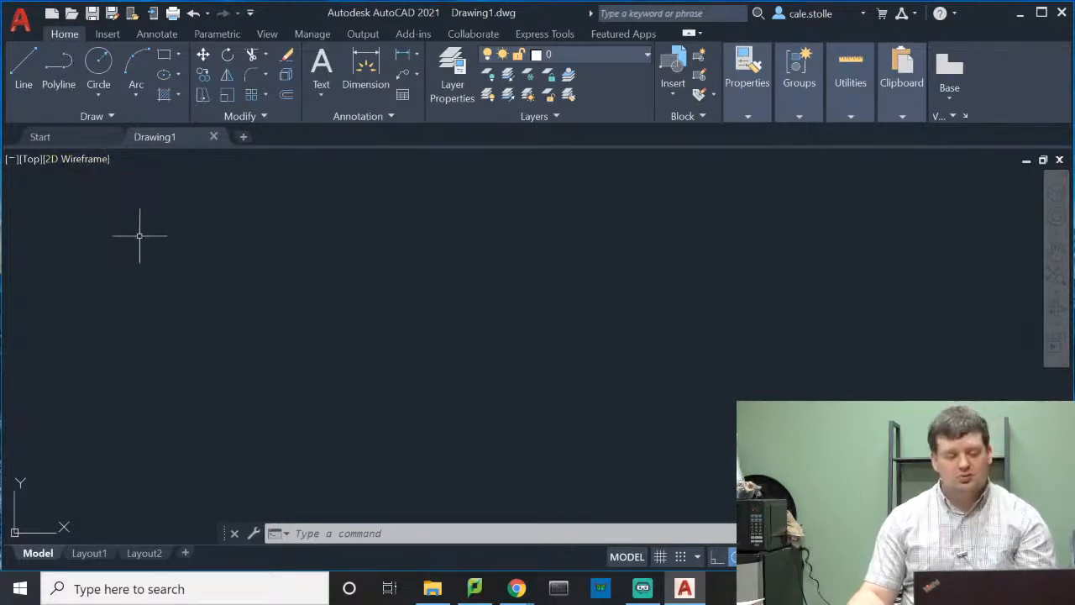
click(23, 65)
click(151, 263)
click(428, 302)
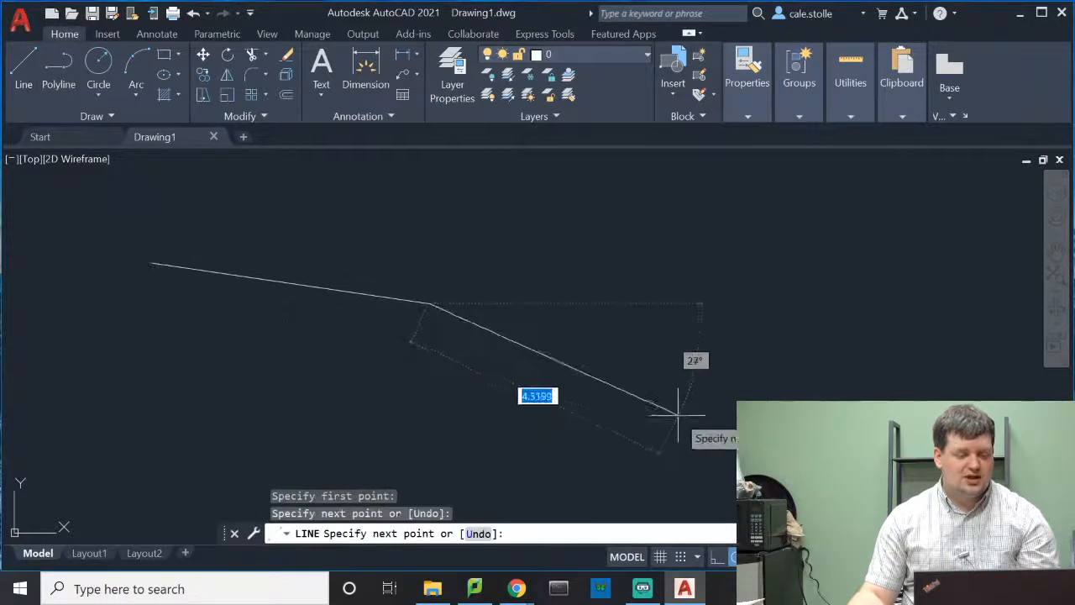
key(Escape)
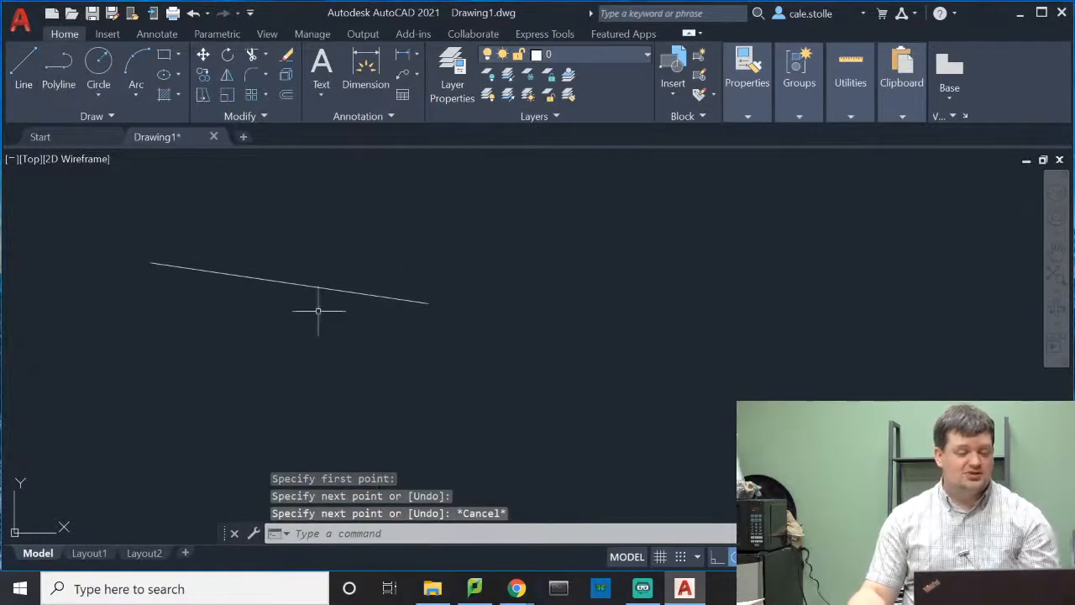
Step: Examine the drawn line at several zoom levels and positions in the drawing area
scroll(368, 367, down, 8)
scroll(368, 367, up, 10)
scroll(367, 368, down, 4)
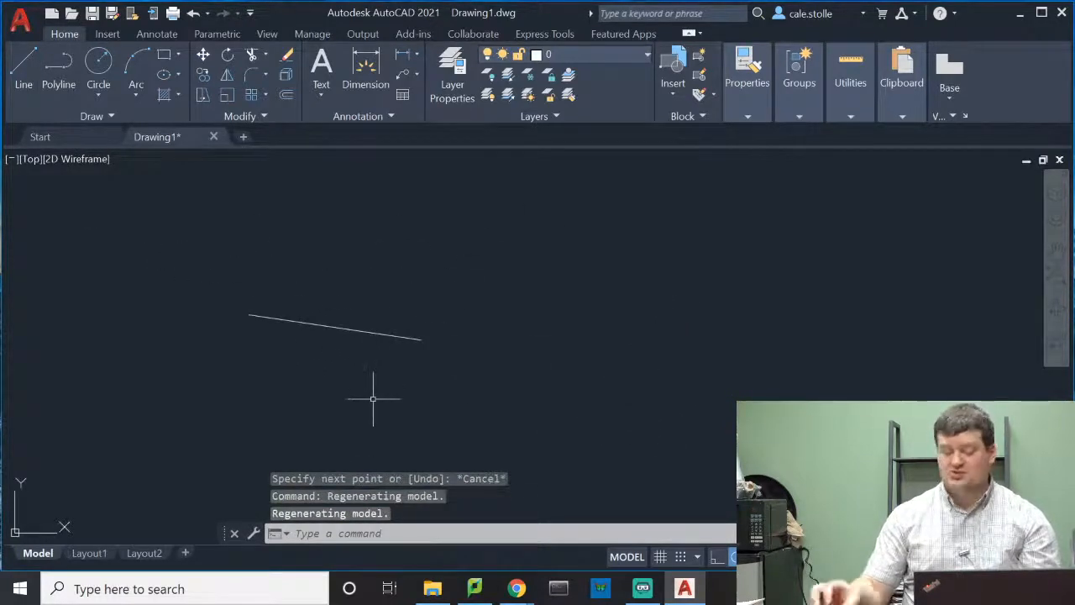
scroll(372, 396, down, 4)
scroll(373, 399, up, 6)
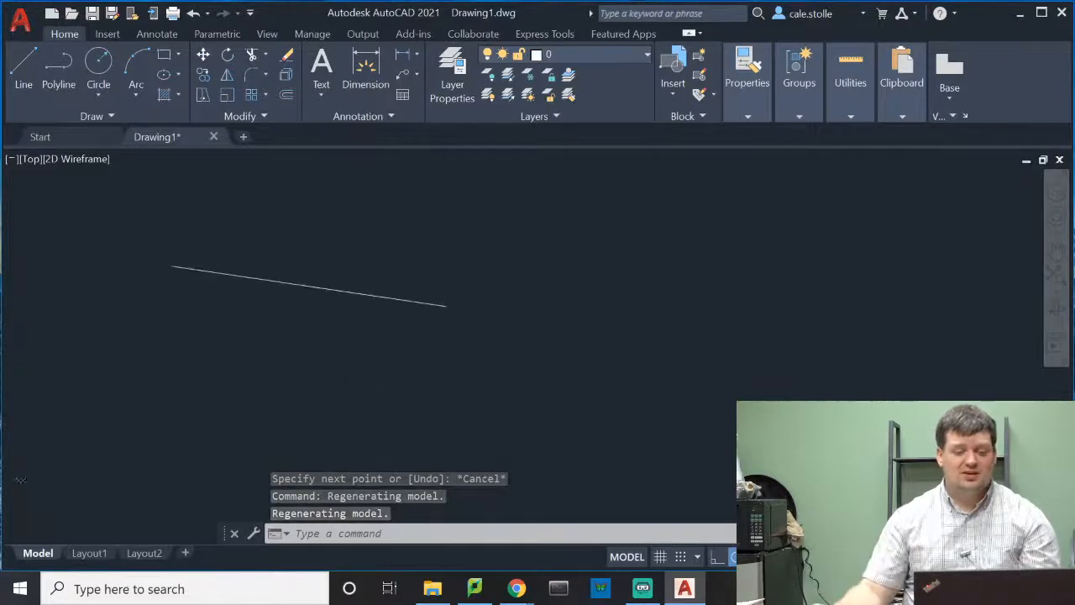
scroll(379, 392, up, 2)
mouse_move(383, 325)
middle_down()
mouse_move(893, 383)
mouse_move(798, 395)
mouse_move(660, 451)
middle_up()
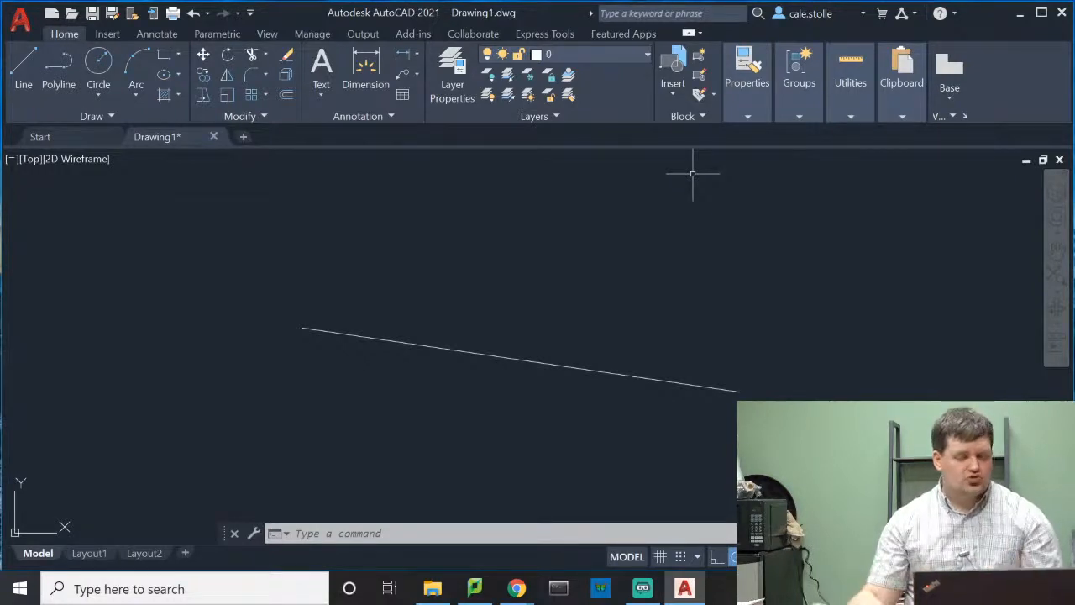
Step: Display the Layer Properties Manager, enlarge it and widen its columns so the headings and values are readable
click(452, 80)
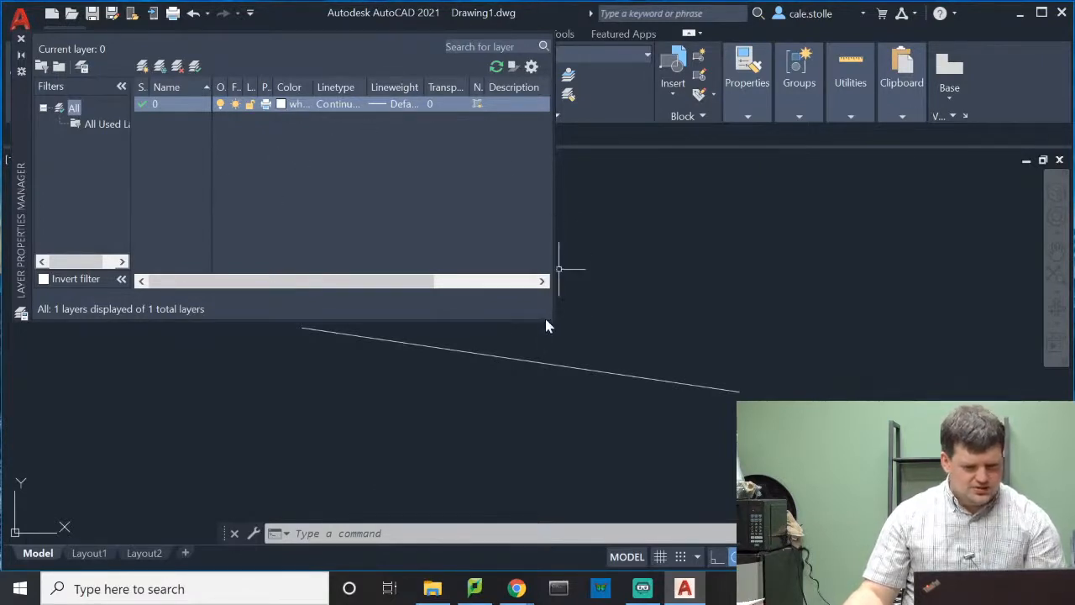
drag(552, 320, 753, 361)
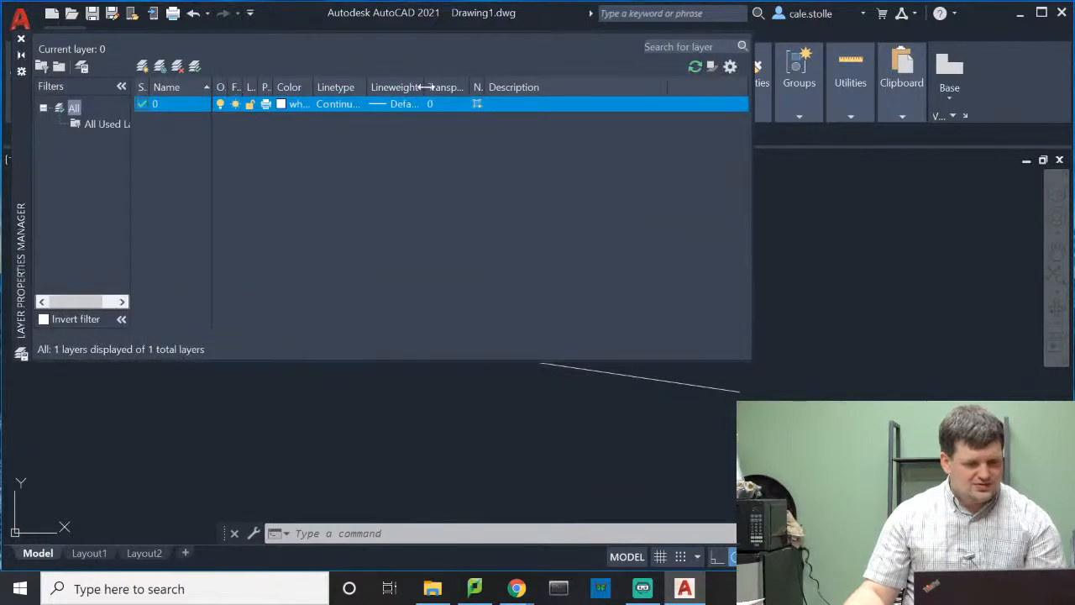
drag(483, 87, 553, 84)
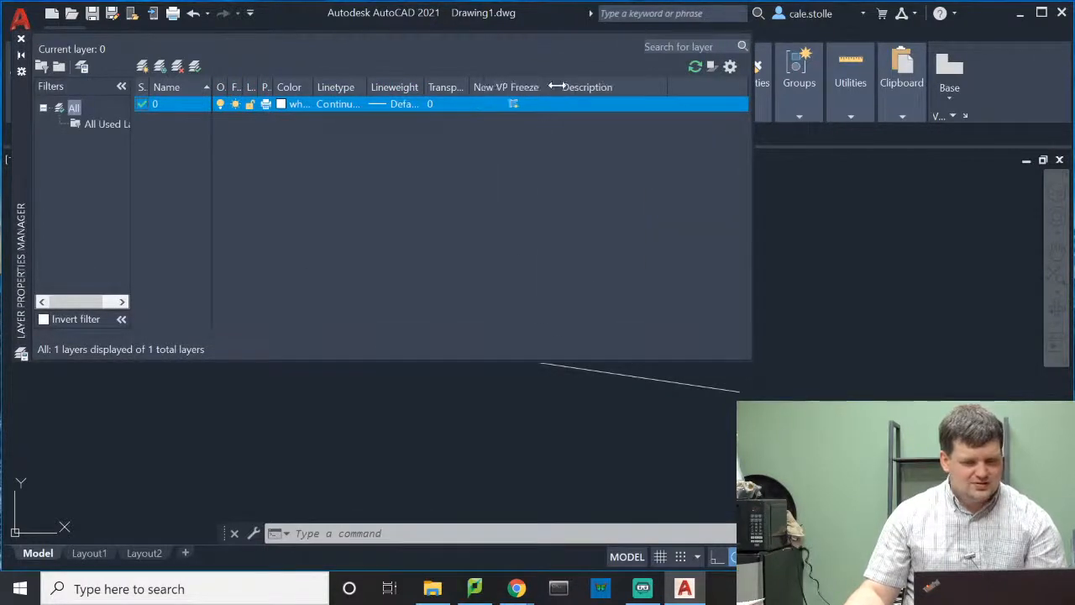
drag(473, 88, 496, 87)
drag(425, 87, 446, 76)
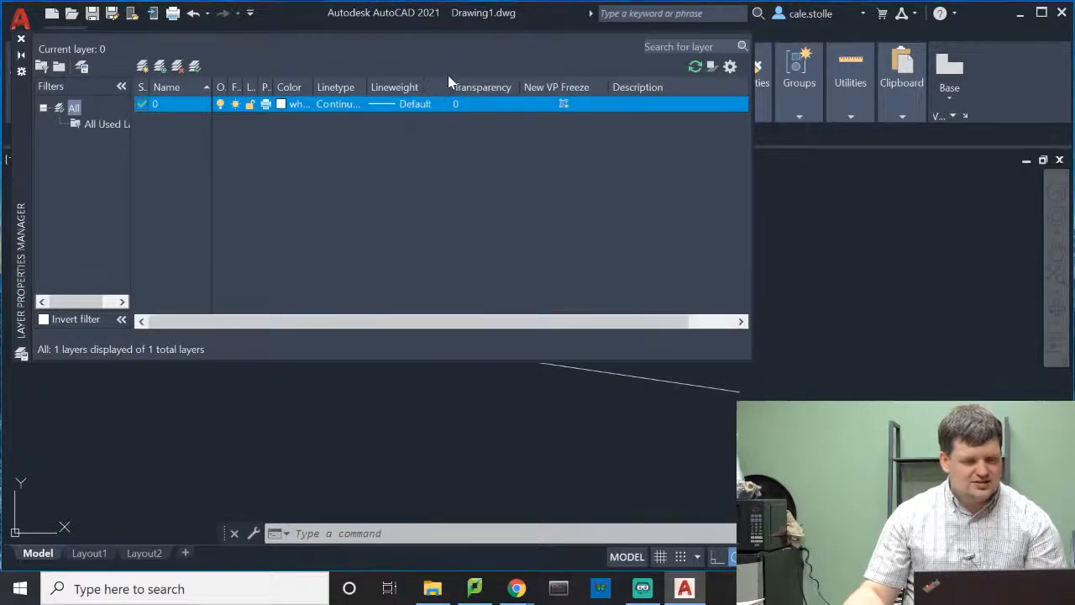
drag(364, 83, 396, 83)
drag(310, 82, 234, 87)
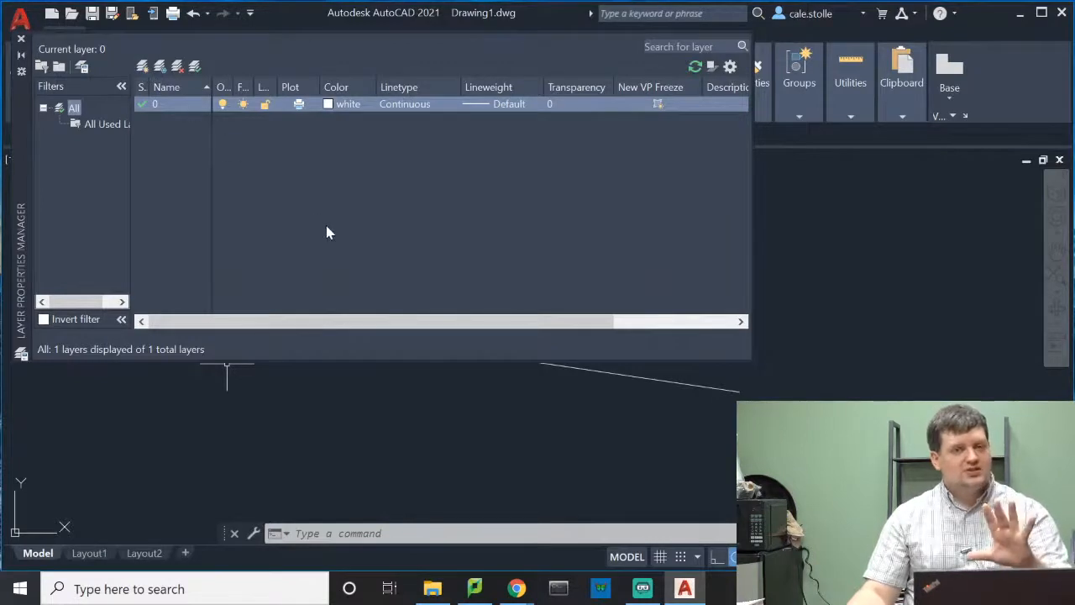
Step: Create a new layer named Zones
click(144, 67)
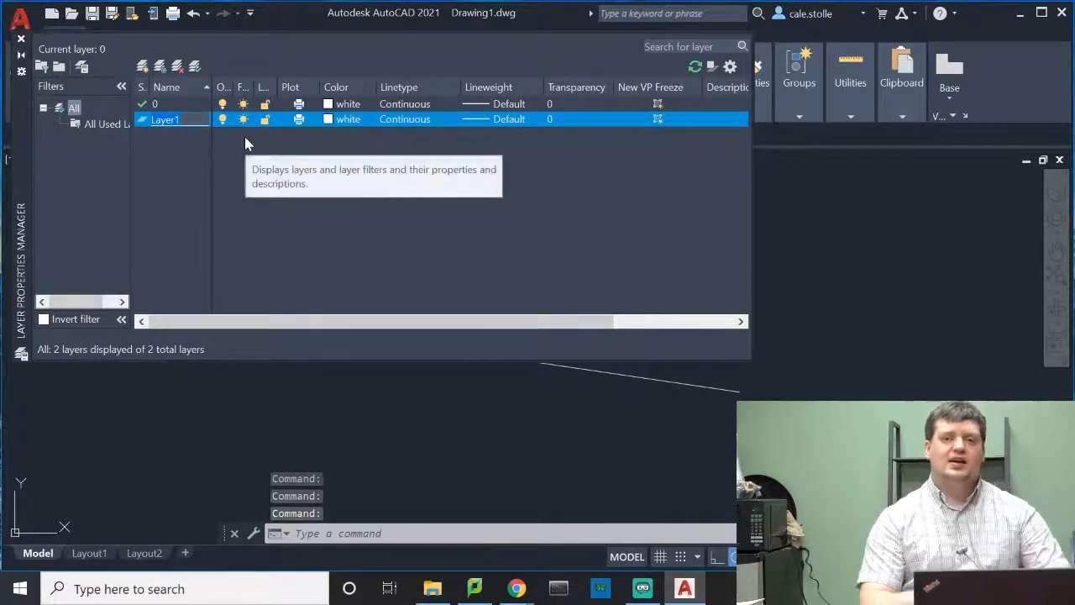
text(Zones)
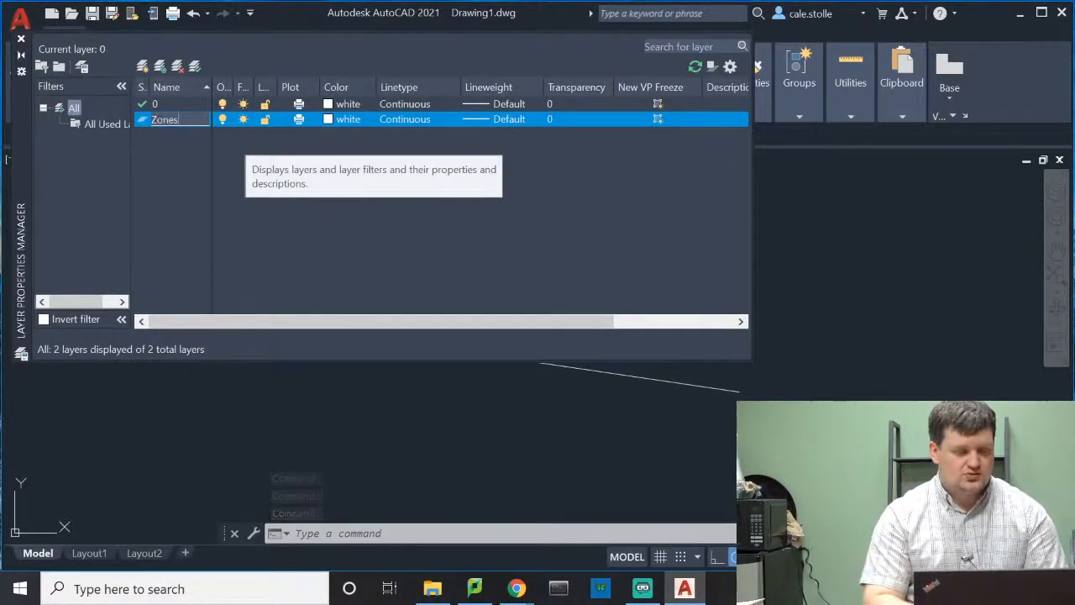
key(Return)
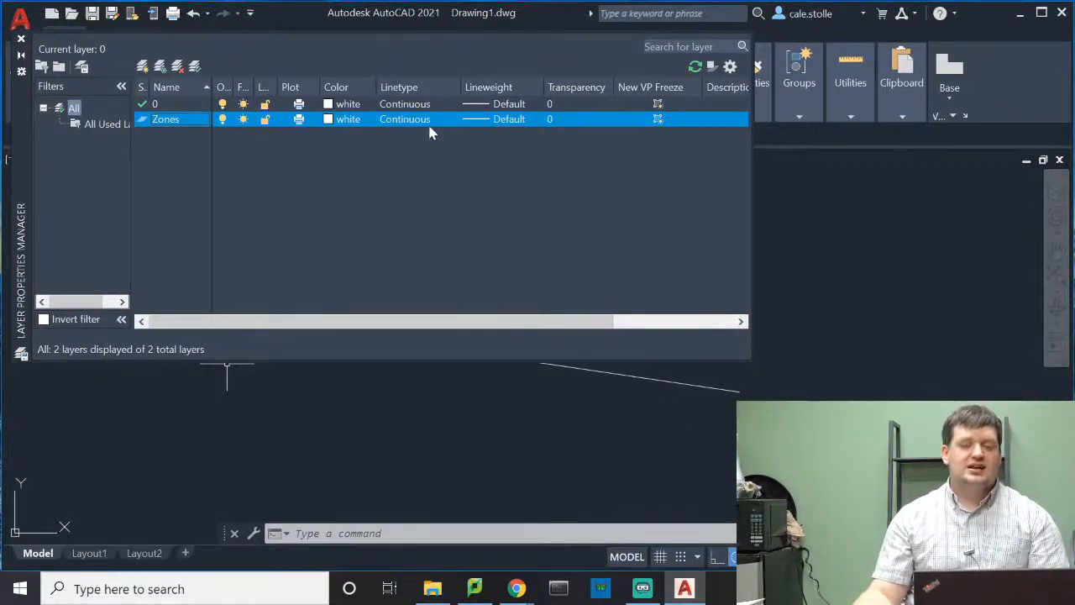
Step: Review the lineweights available for the Zones layer without choosing a different one
click(526, 120)
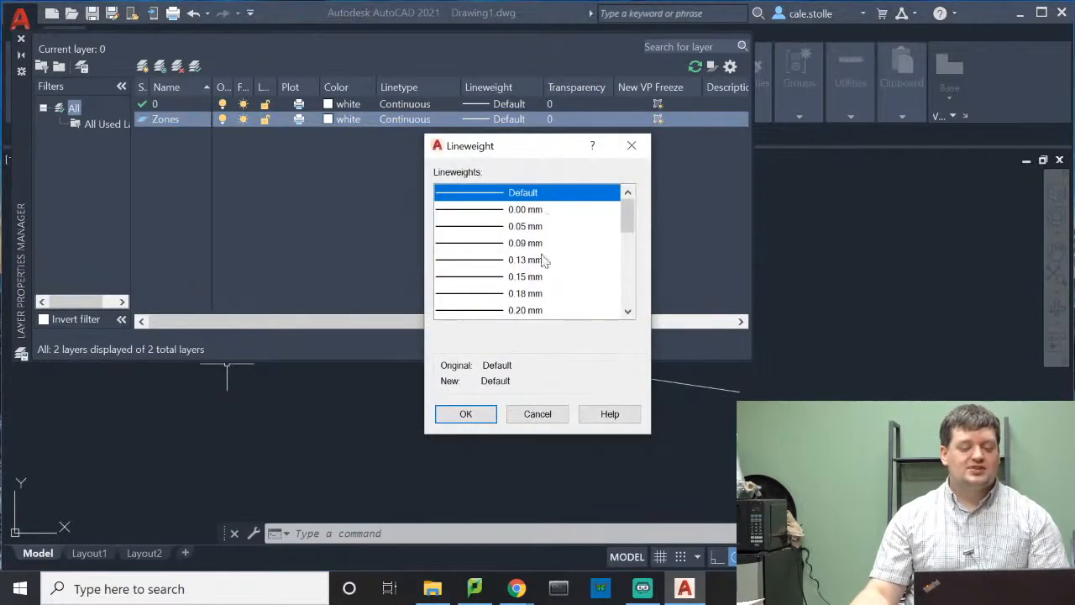
scroll(546, 256, down, 6)
scroll(529, 288, up, 1)
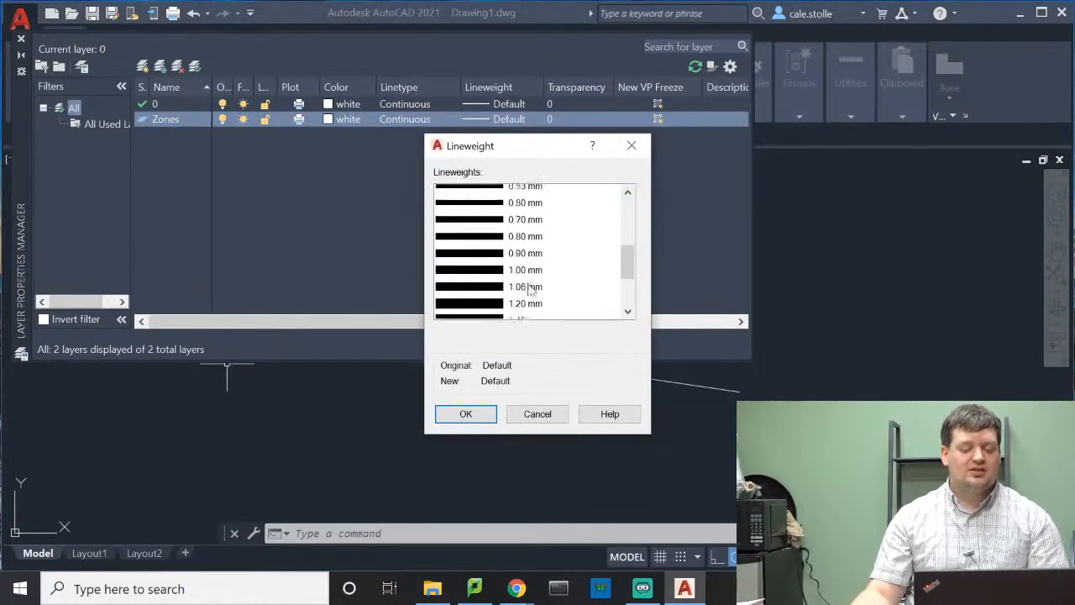
scroll(529, 288, up, 5)
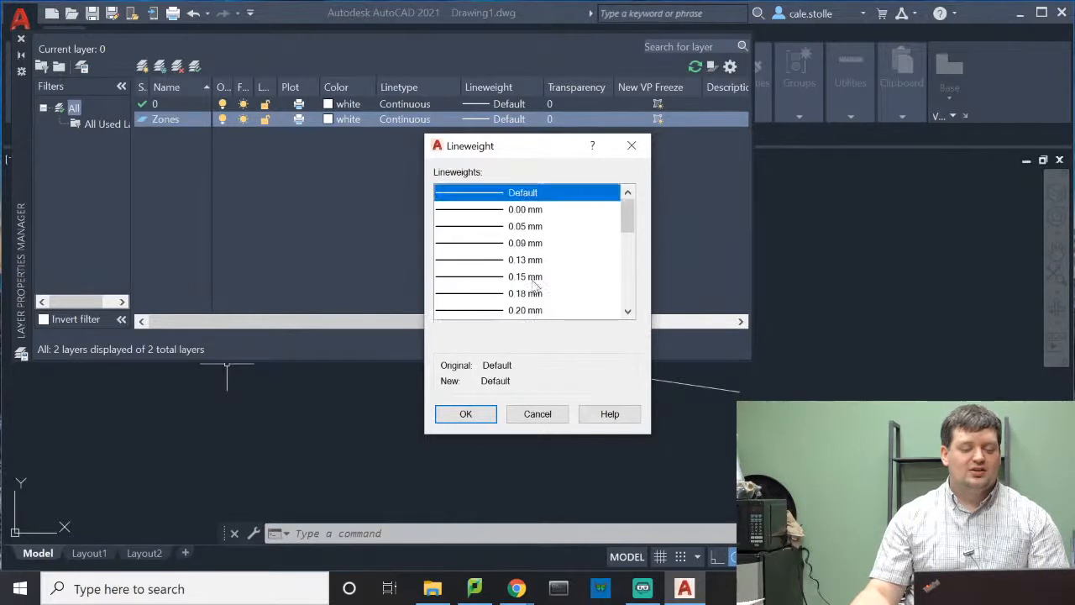
click(539, 413)
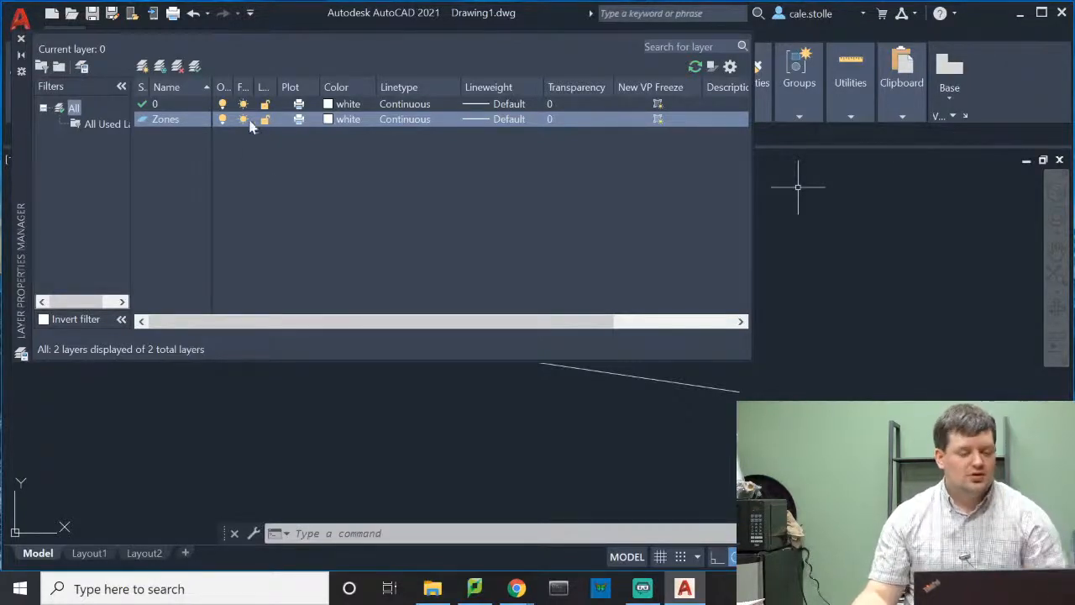
Step: Create a new layer named Pavement
click(143, 65)
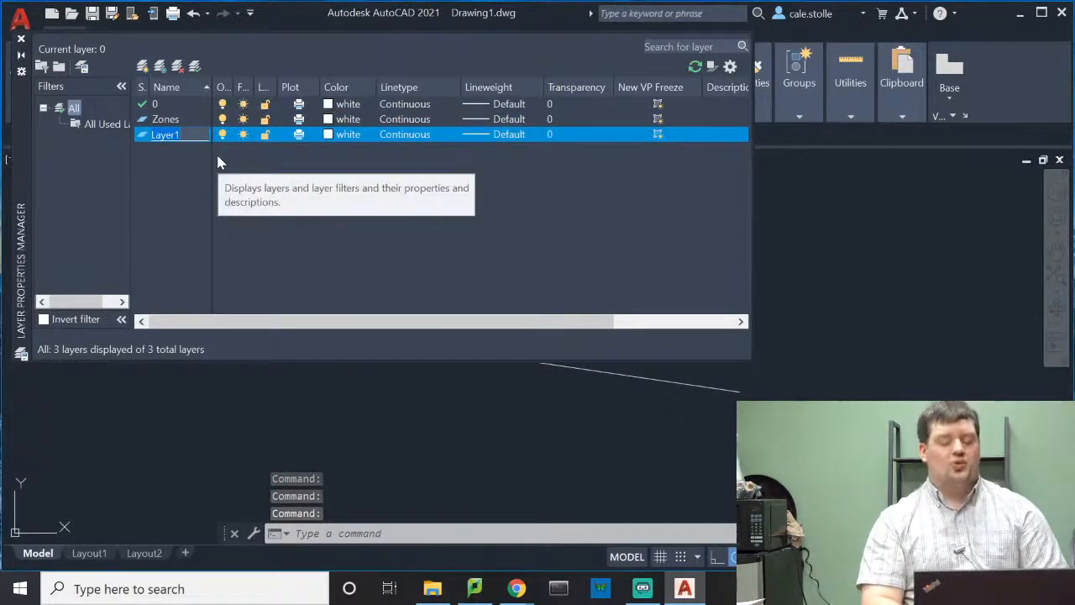
text(Pavement)
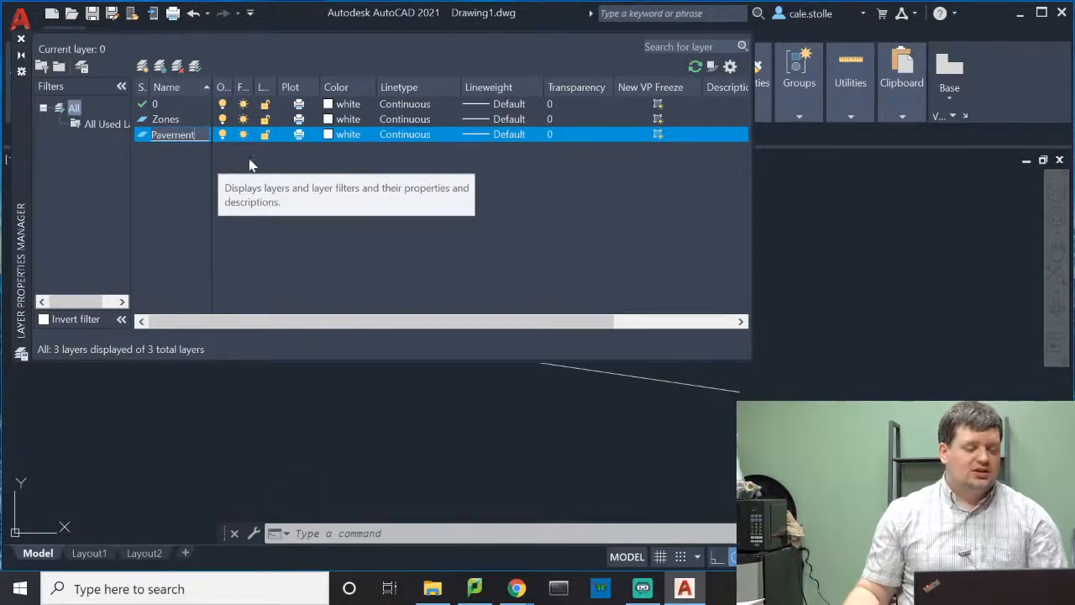
key(Return)
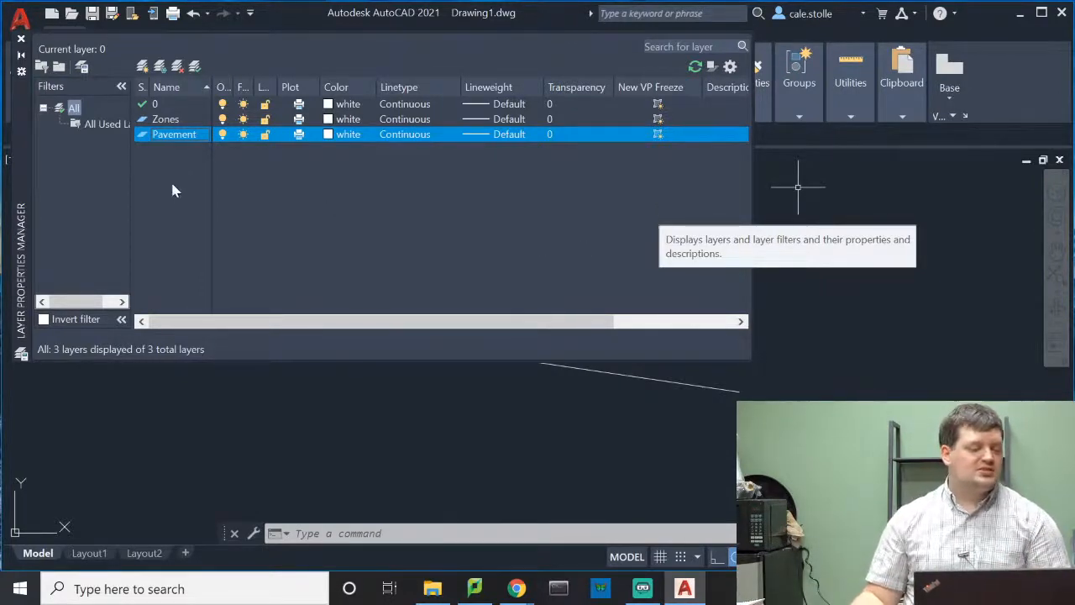
Step: Create a new layer named Foliage
click(144, 66)
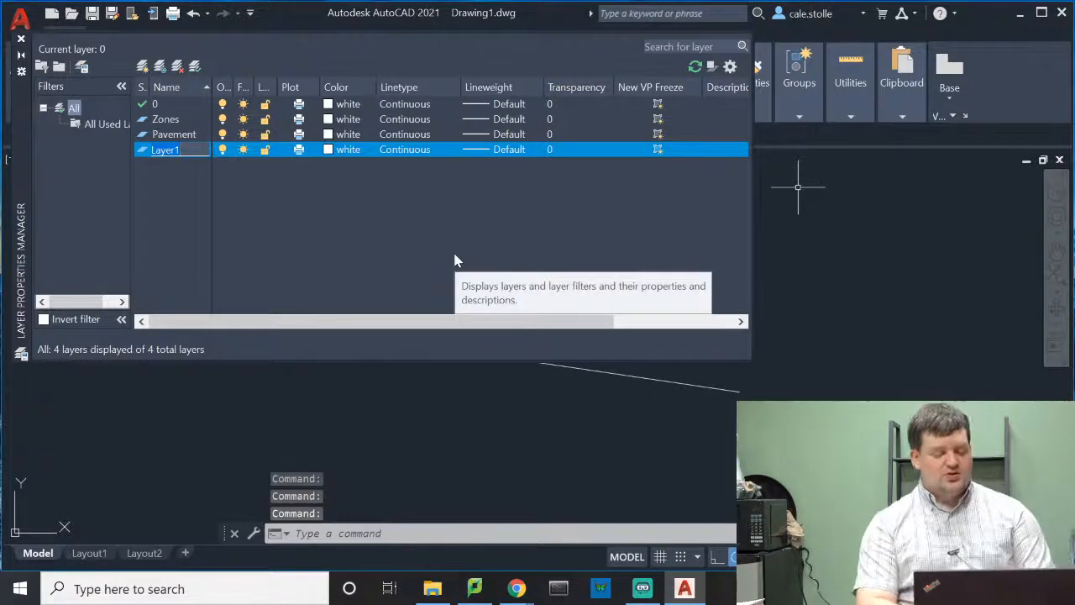
text(Foliage)
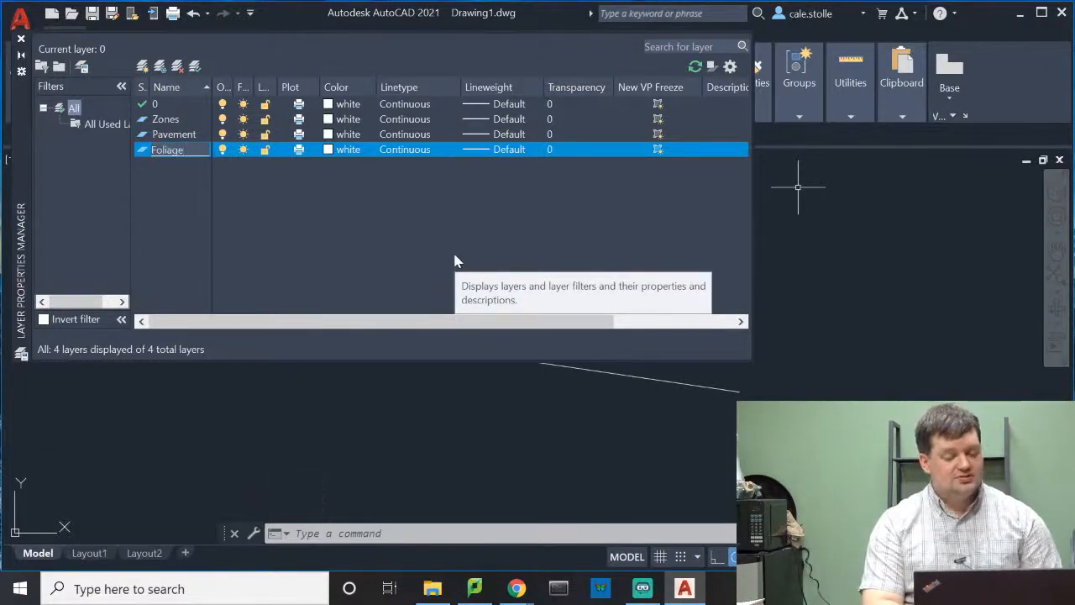
key(Return)
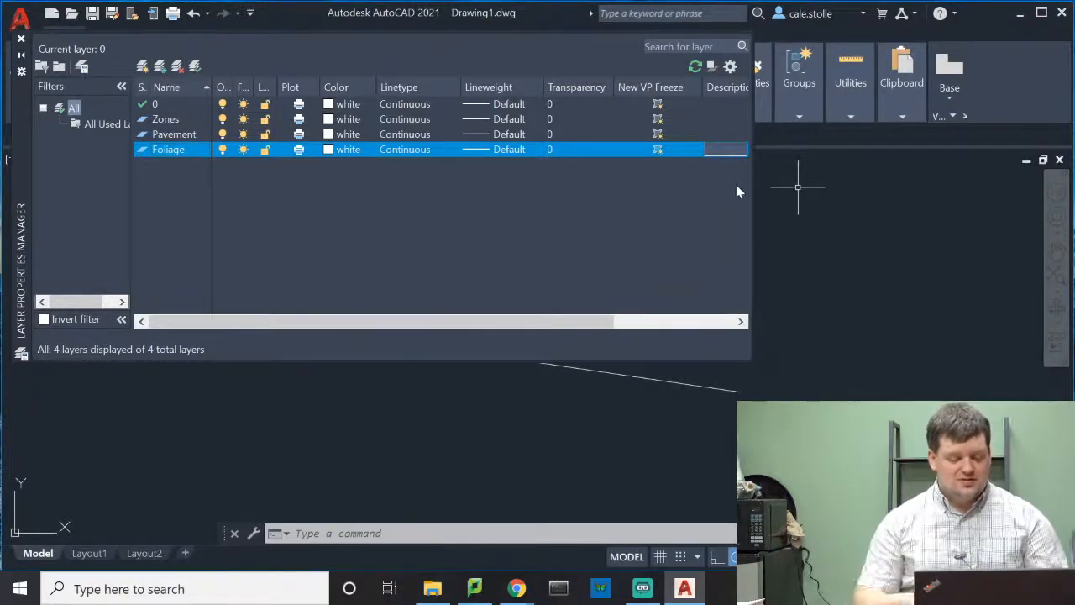
Step: Describe the Foliage layer as "This is all plants, bushes, flowers, and foliage except trees", widening the layer manager to show the description
text(This is all)
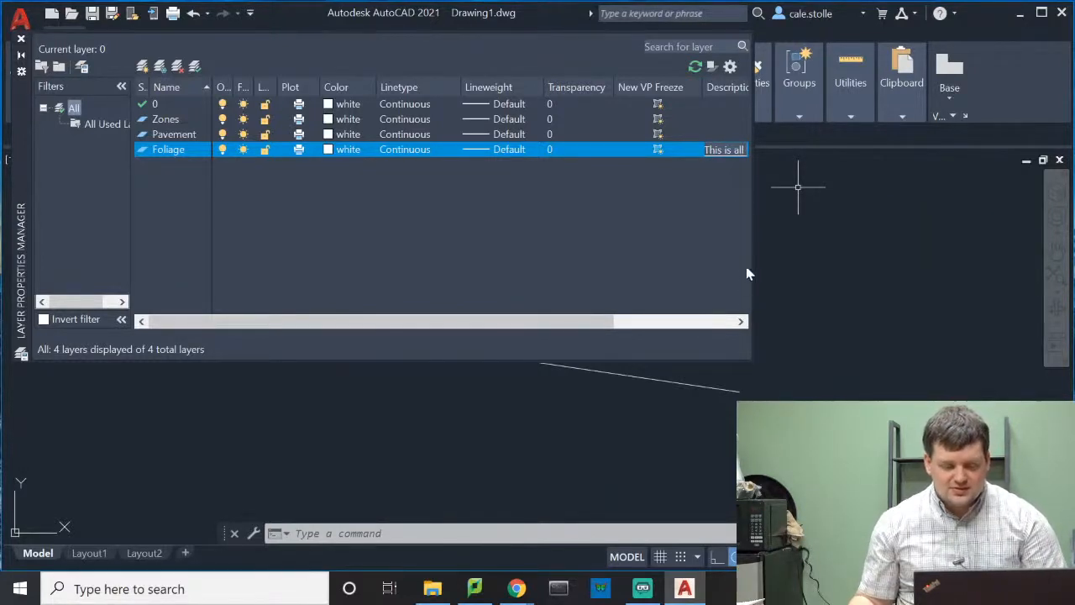
drag(752, 263, 985, 261)
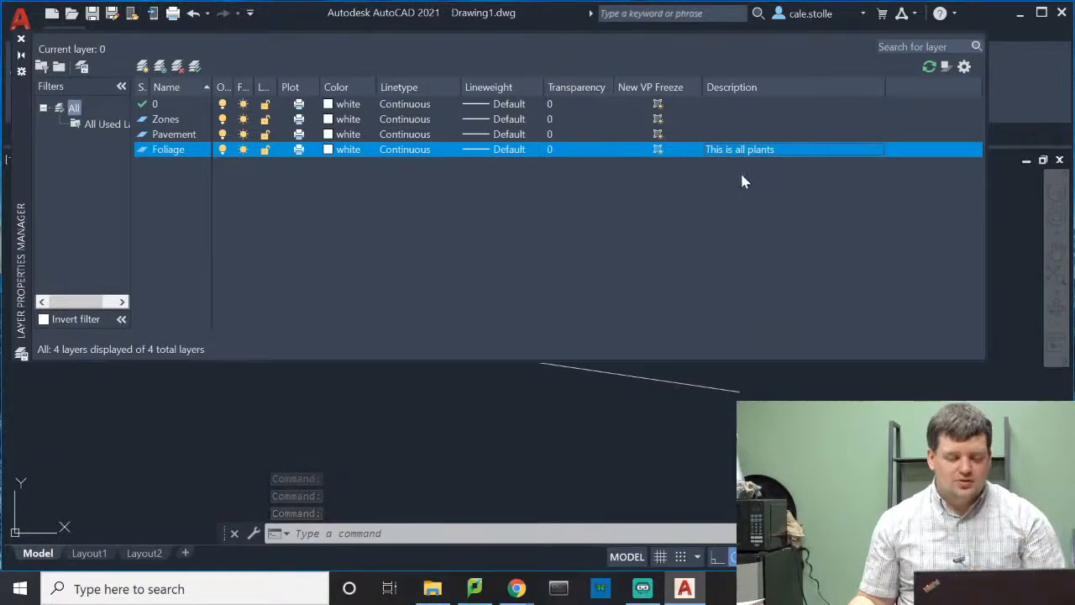
right_click(788, 150)
click(777, 150)
click(776, 150)
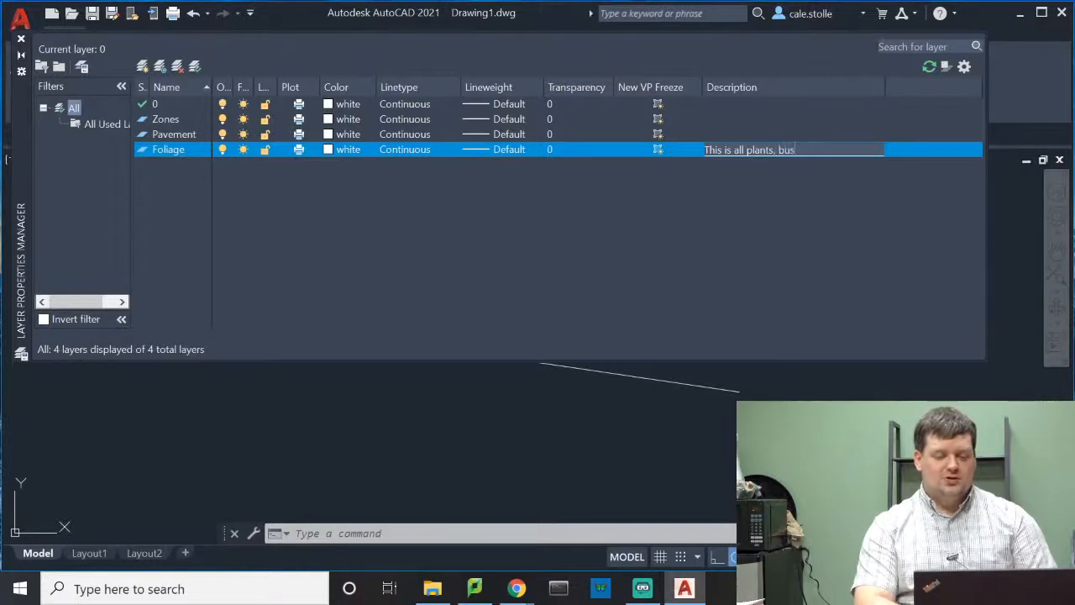
text(, bushes, flowers, )
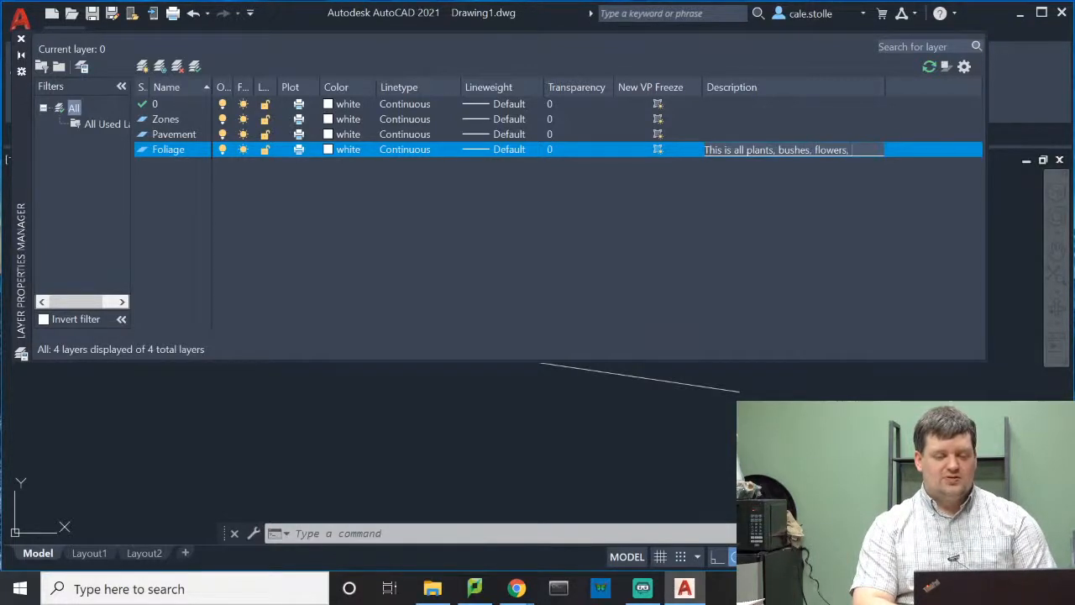
text(and foliage except trees)
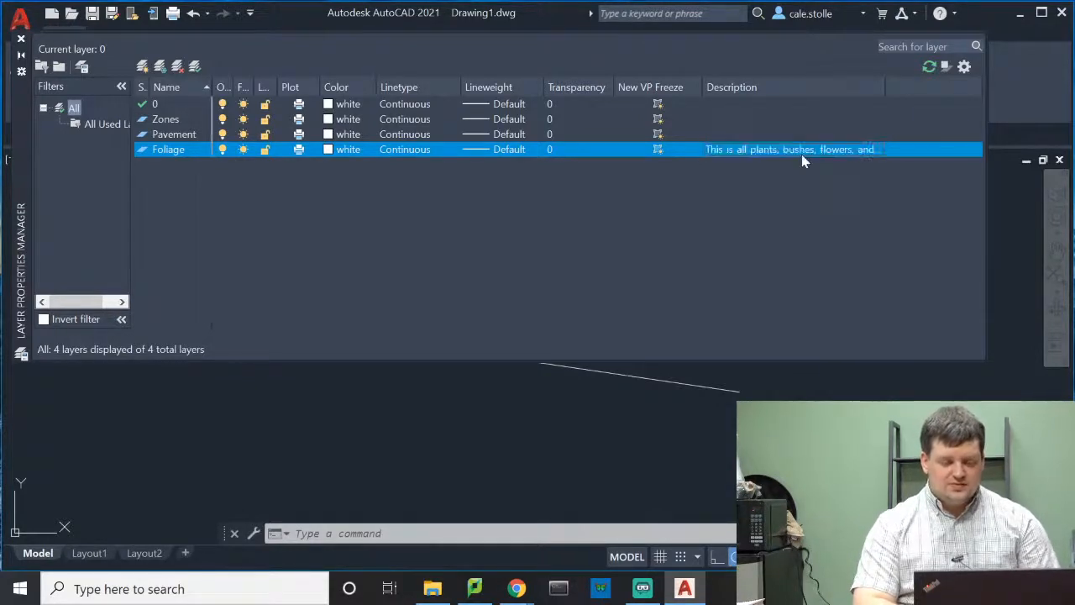
key(Return)
key(Return)
key(Return)
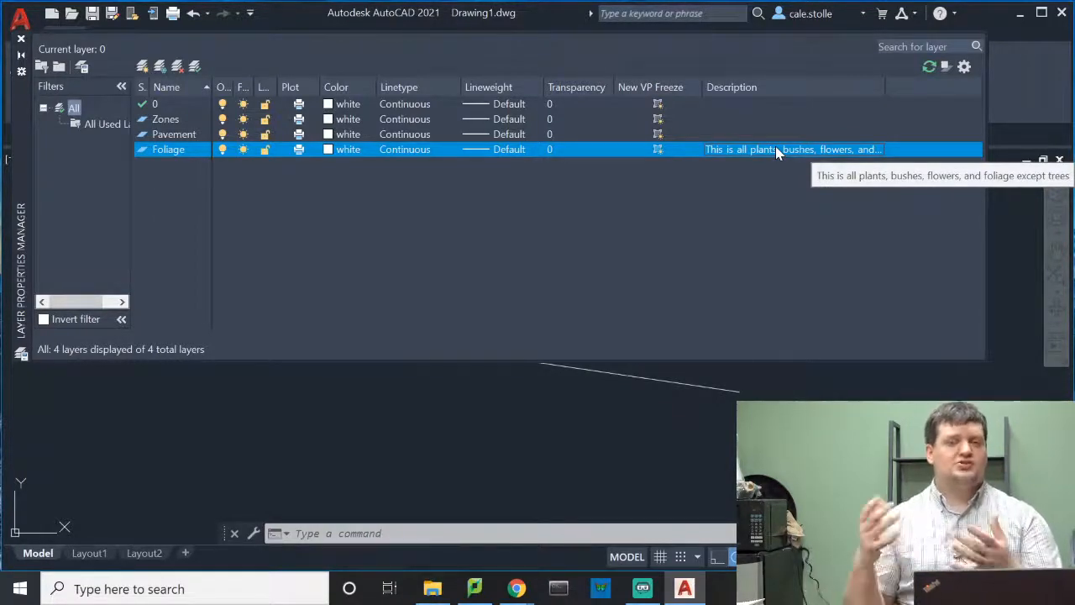
Step: Set the Foliage layer's colour to magenta-pink, index colour 220
click(344, 151)
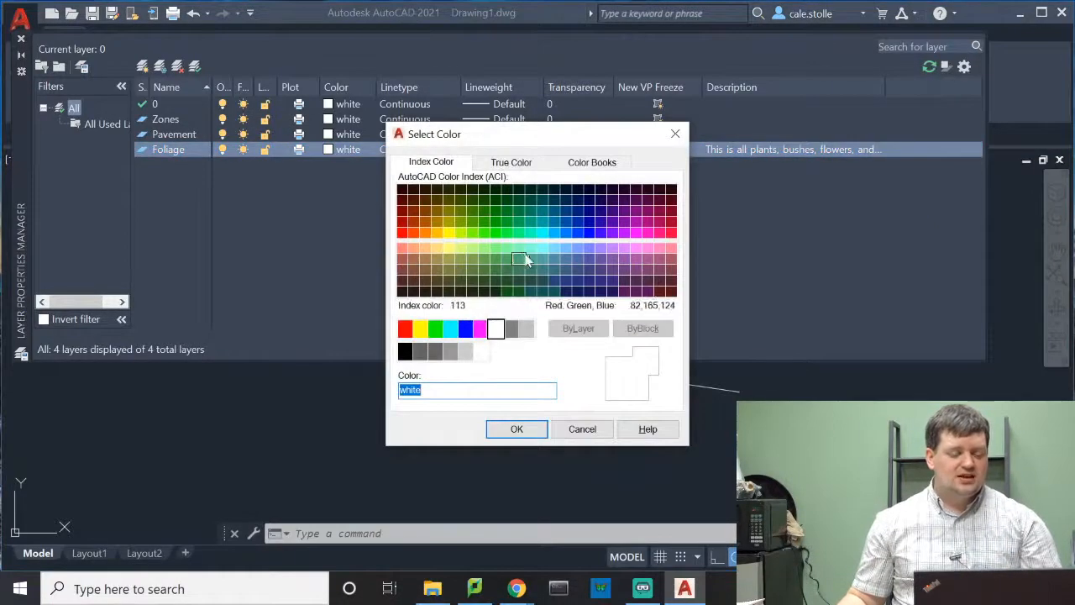
click(648, 232)
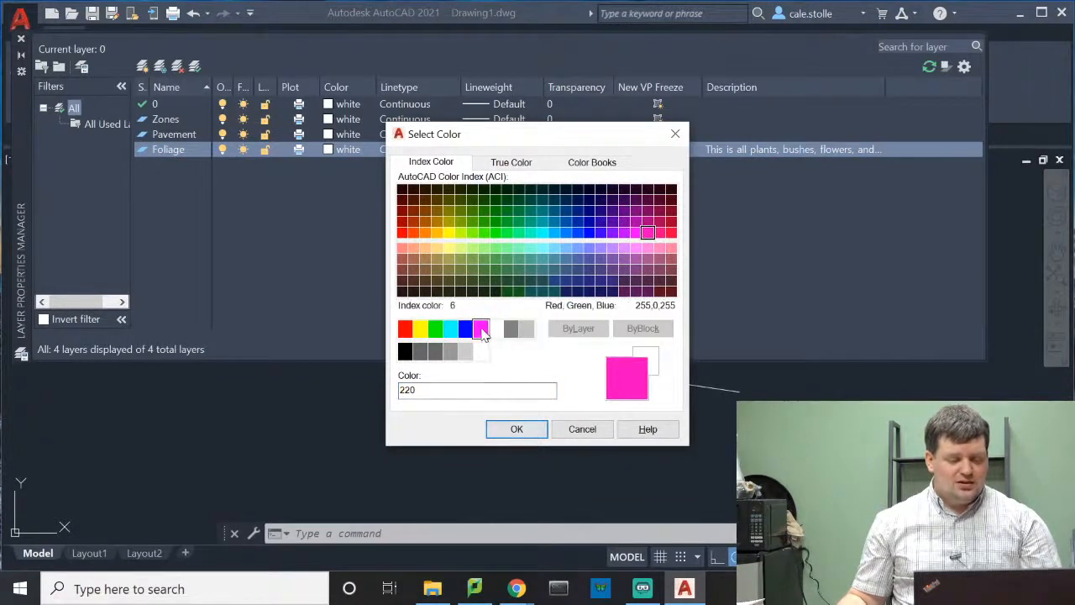
click(481, 330)
click(648, 233)
click(516, 431)
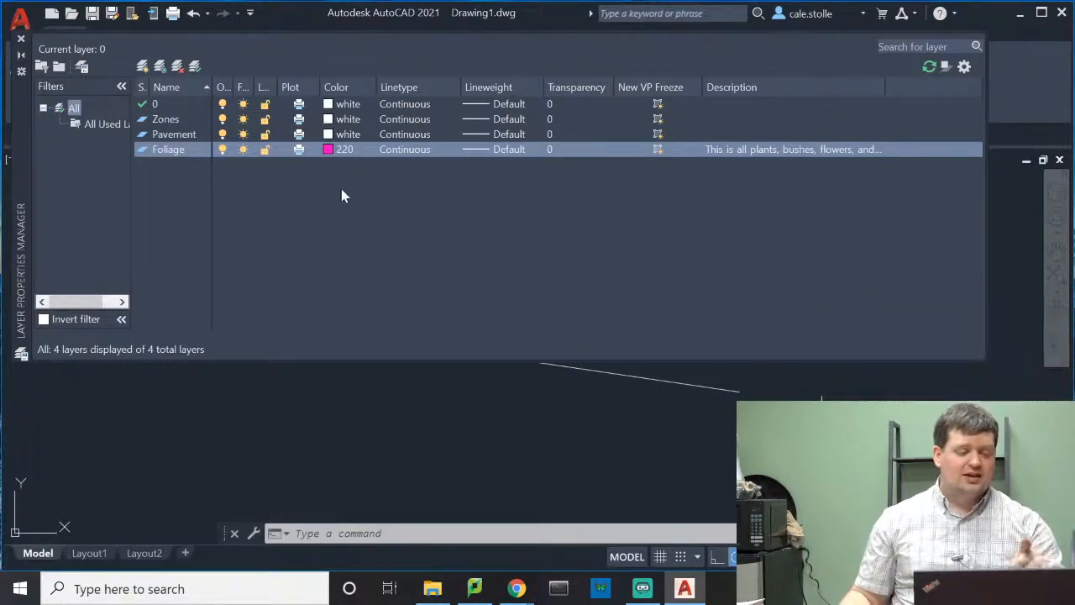
Step: Set the Pavement layer's colour to dark grey, index colour 251
click(348, 135)
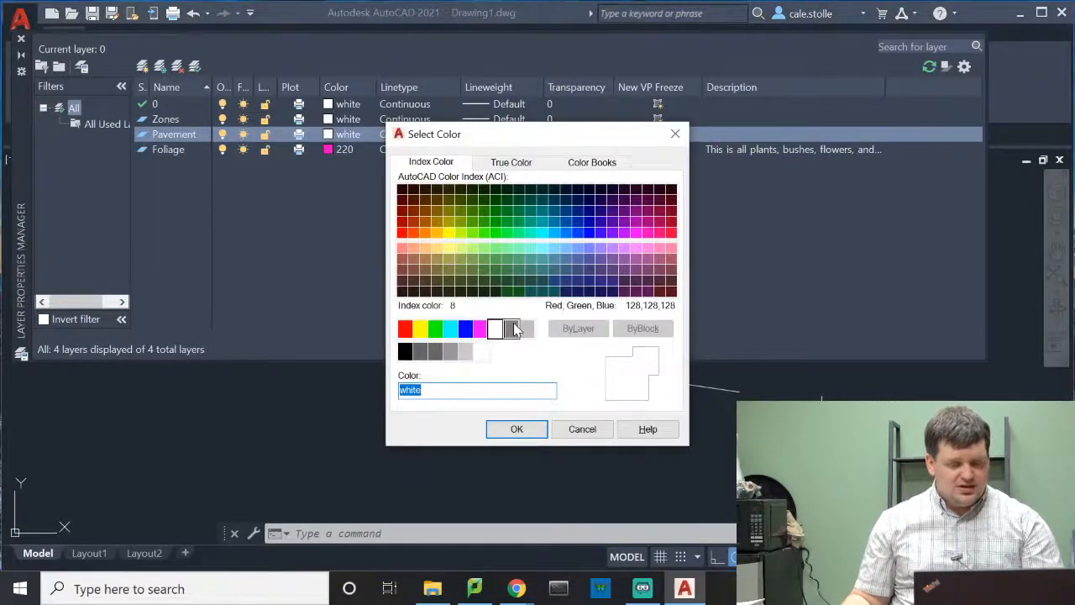
click(423, 353)
click(514, 428)
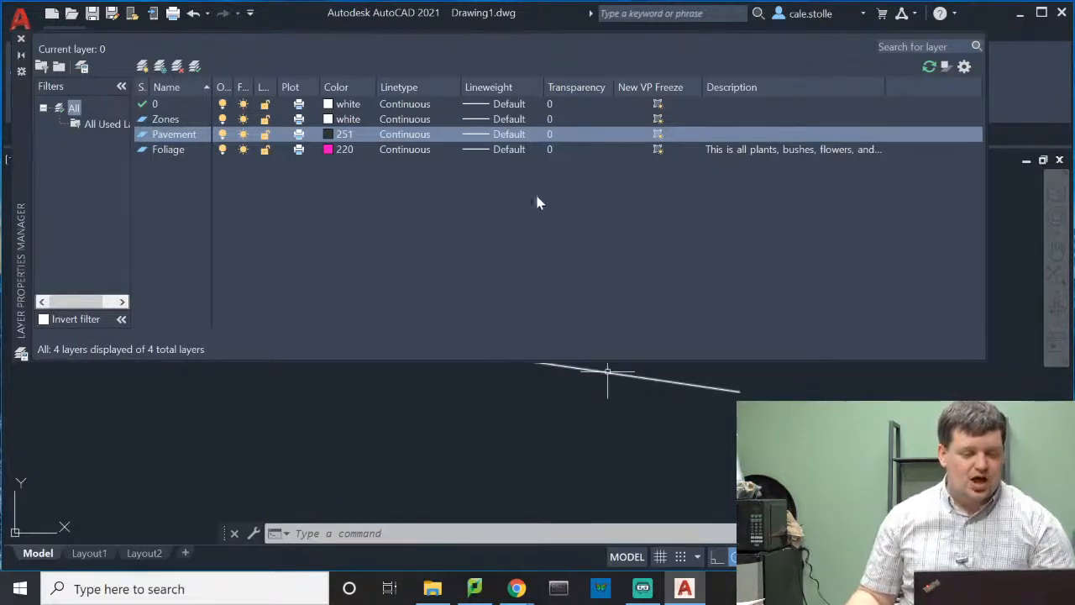
Step: Create a new layer named Trees based on the Pavement layer and give it green index colour 84
click(179, 135)
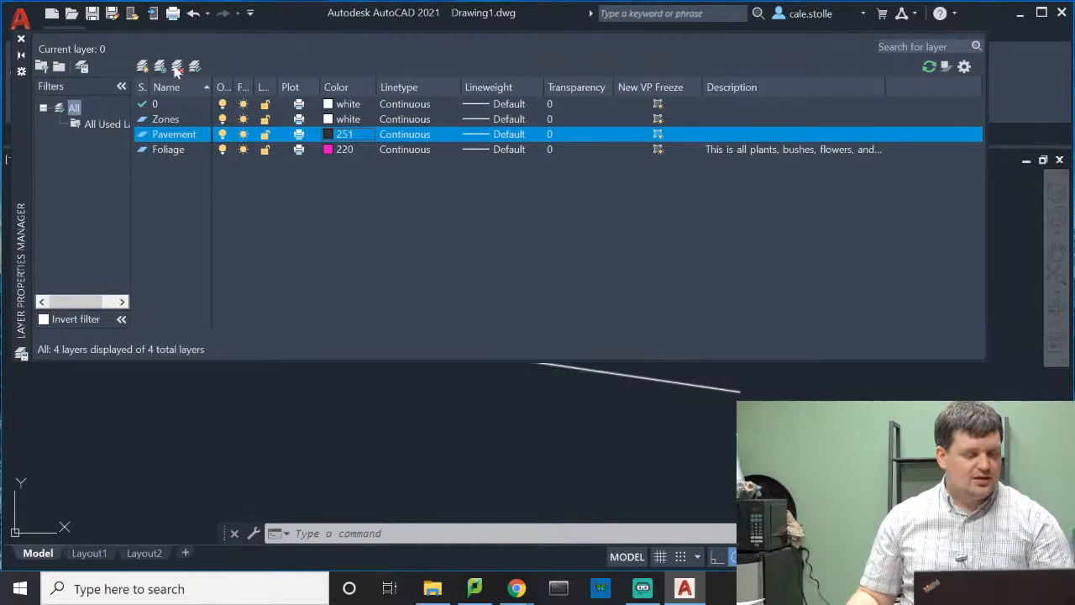
click(142, 66)
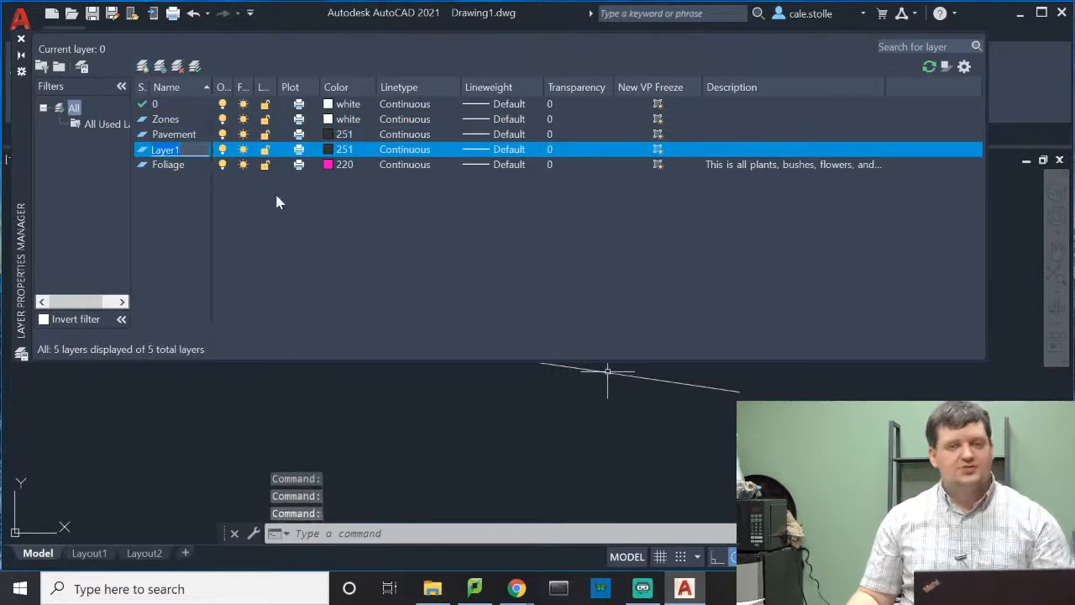
text(Trees)
key(Return)
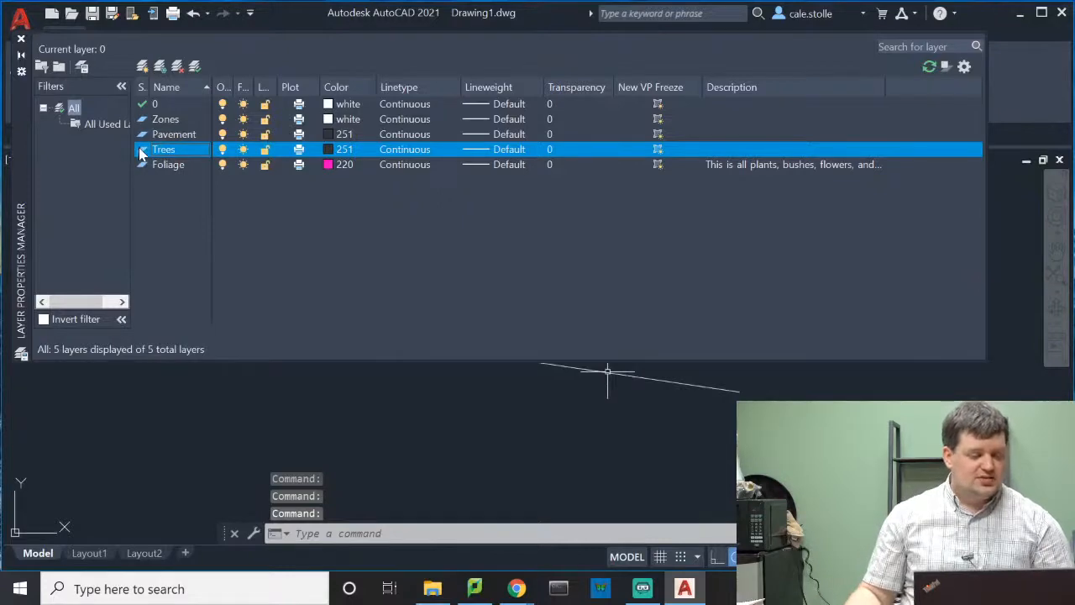
click(328, 152)
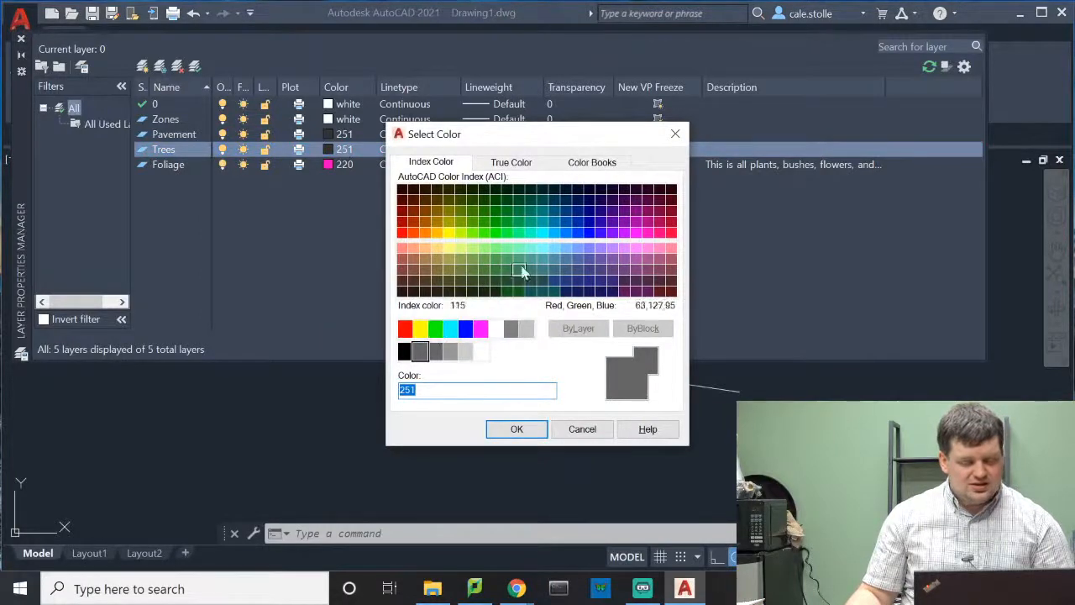
click(484, 215)
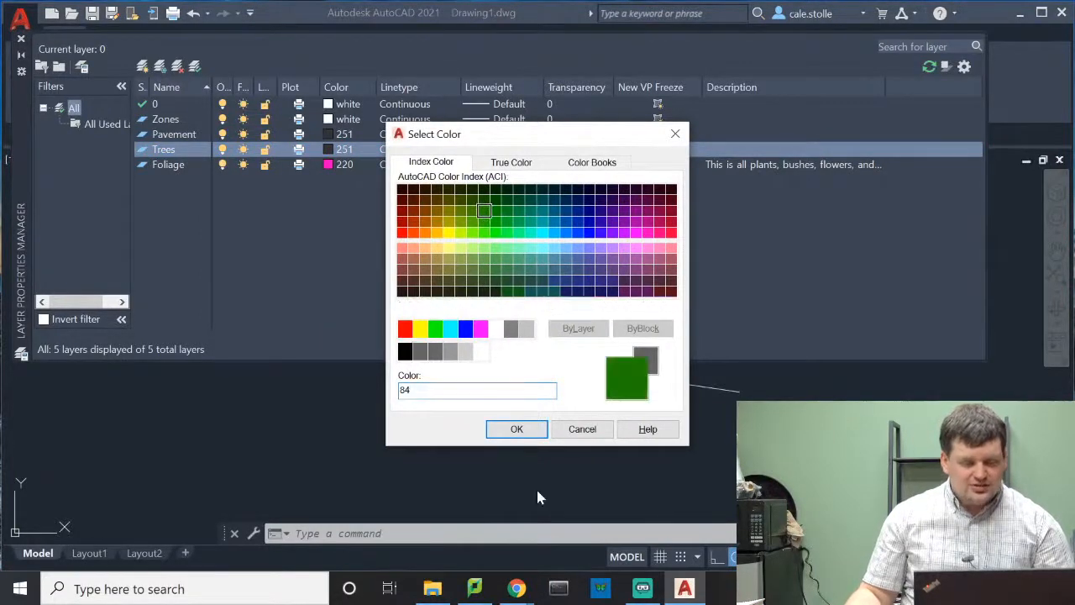
click(514, 427)
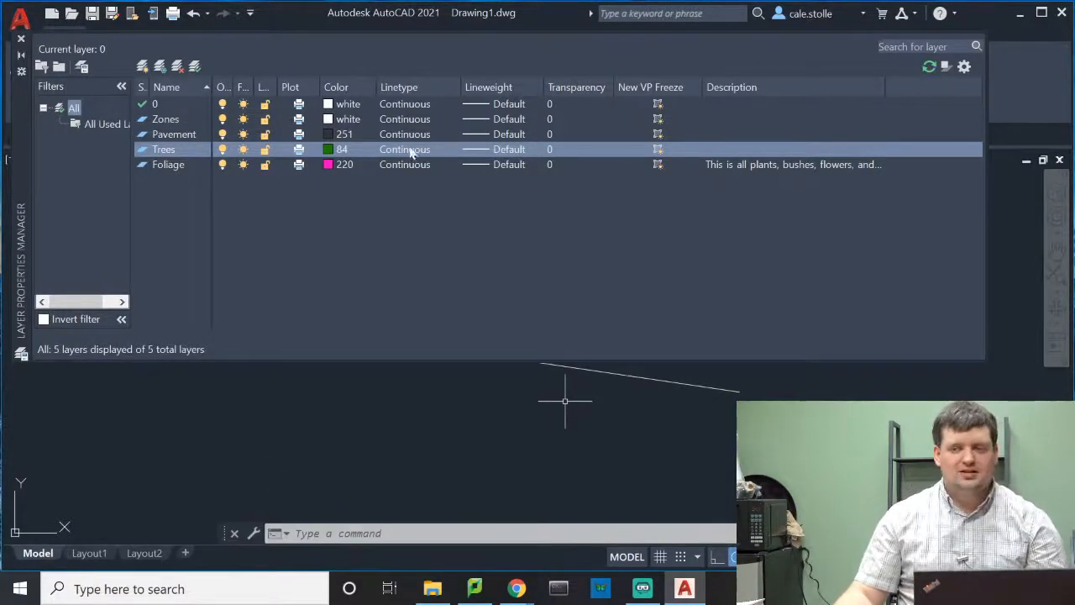
Step: Create a new layer named Playground structure and give it blue index colour 170
click(143, 66)
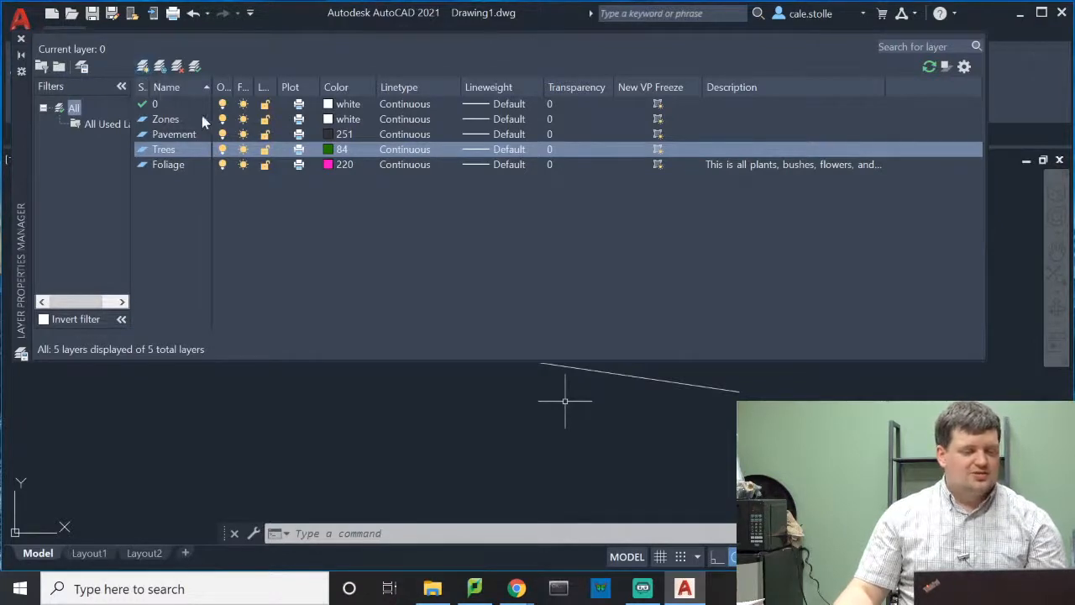
text(P)
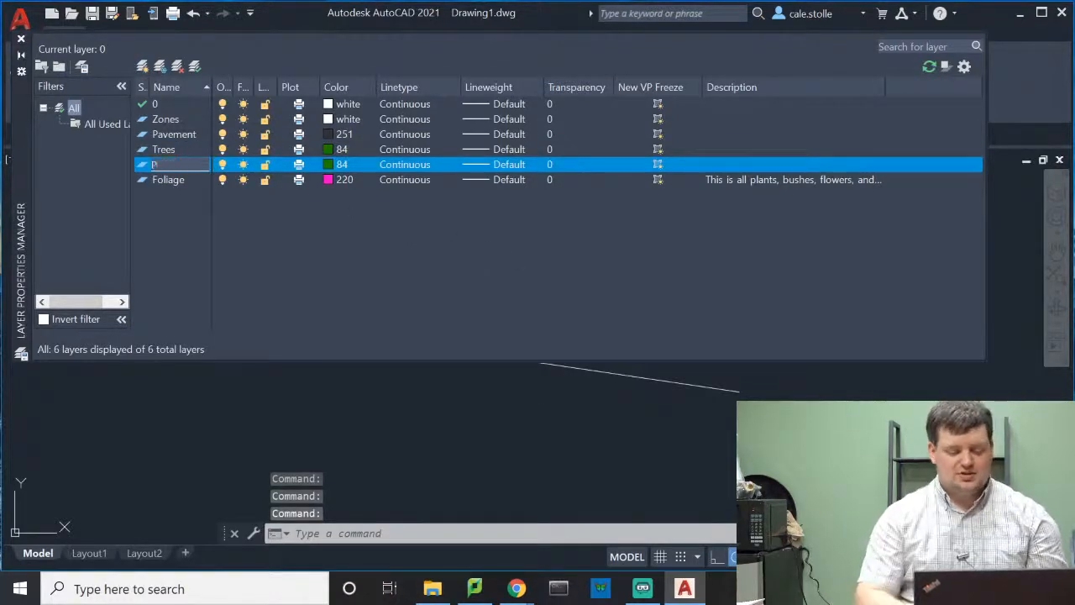
text(layground structure)
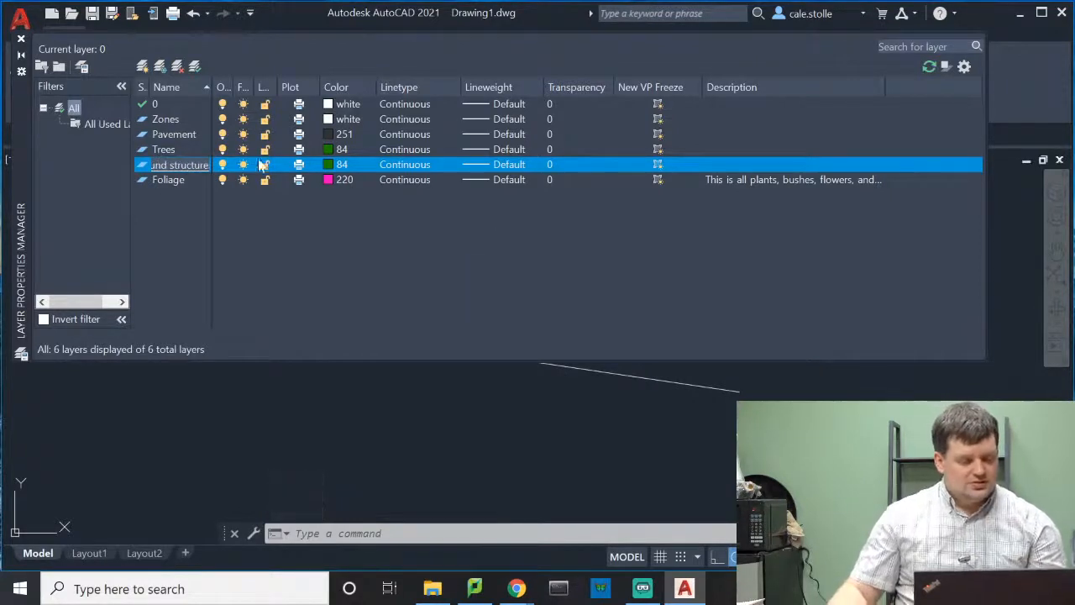
key(Return)
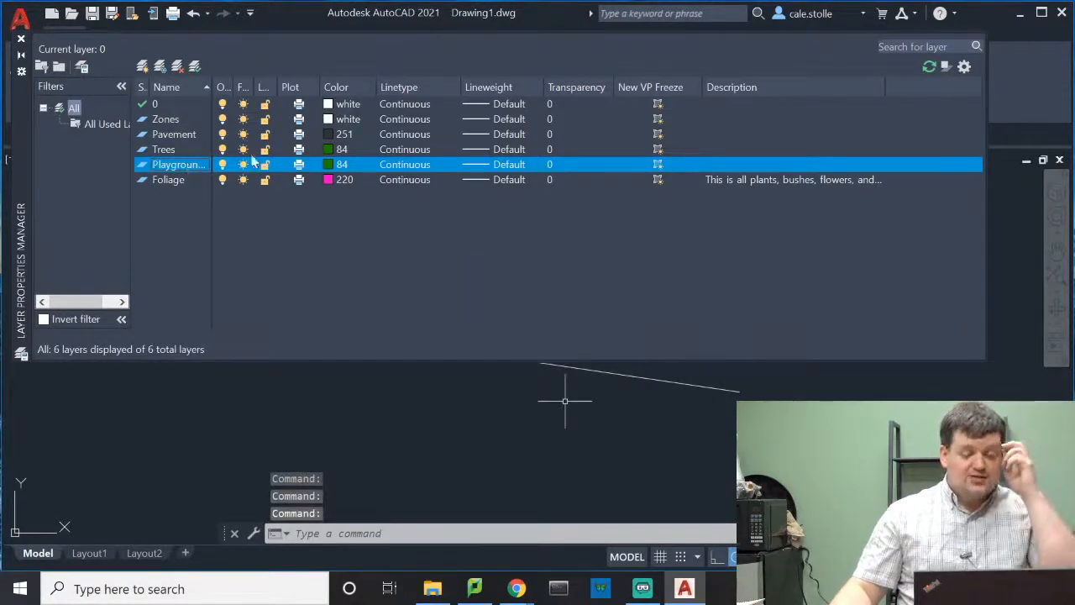
click(341, 165)
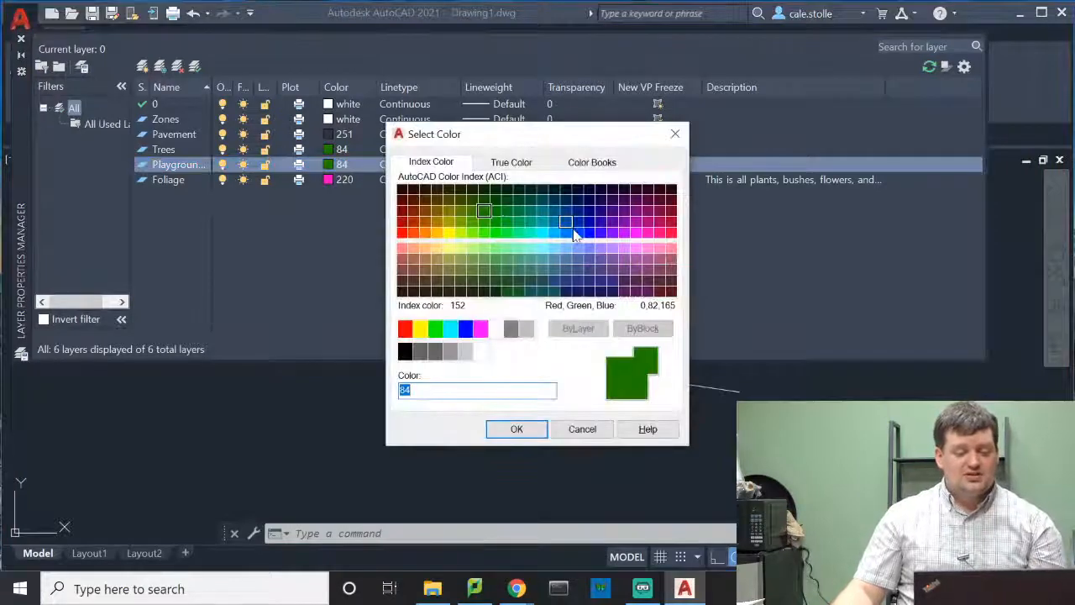
click(588, 233)
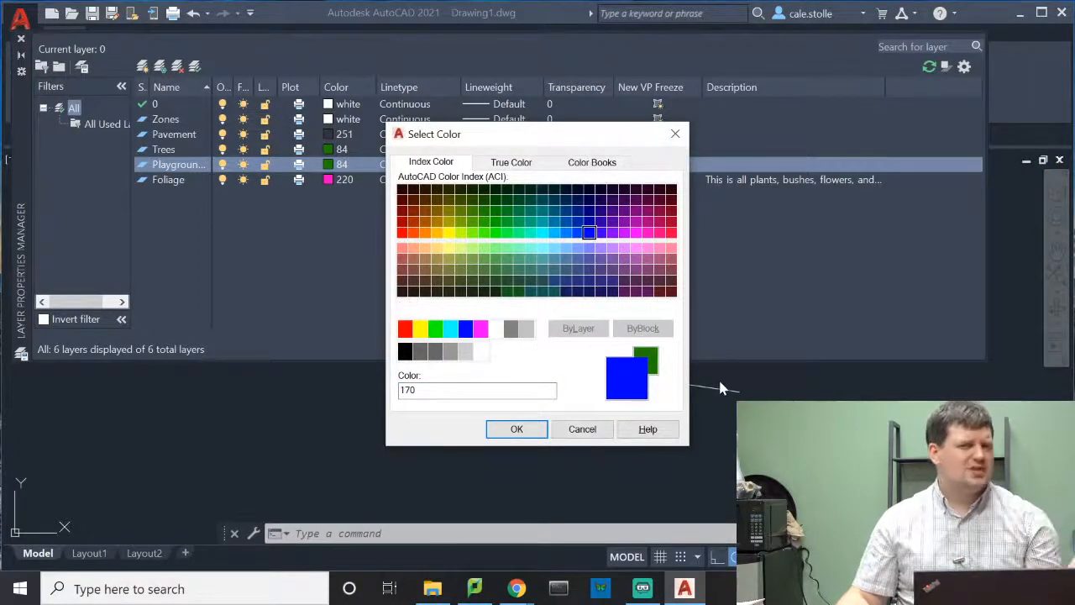
click(514, 429)
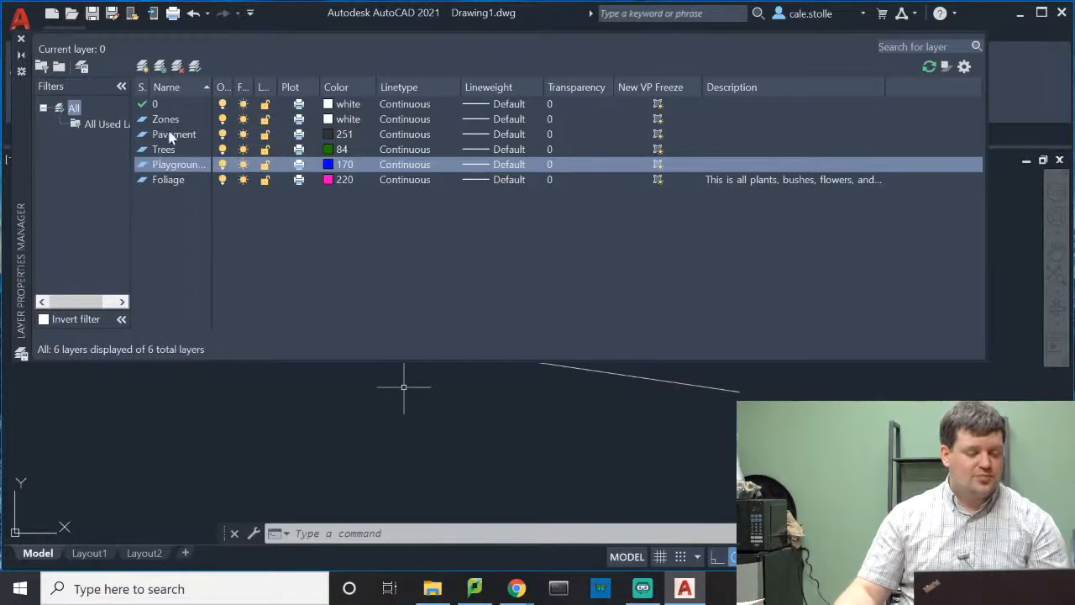
Step: Create a new layer named Buildings and give it brown index colour 36
click(143, 68)
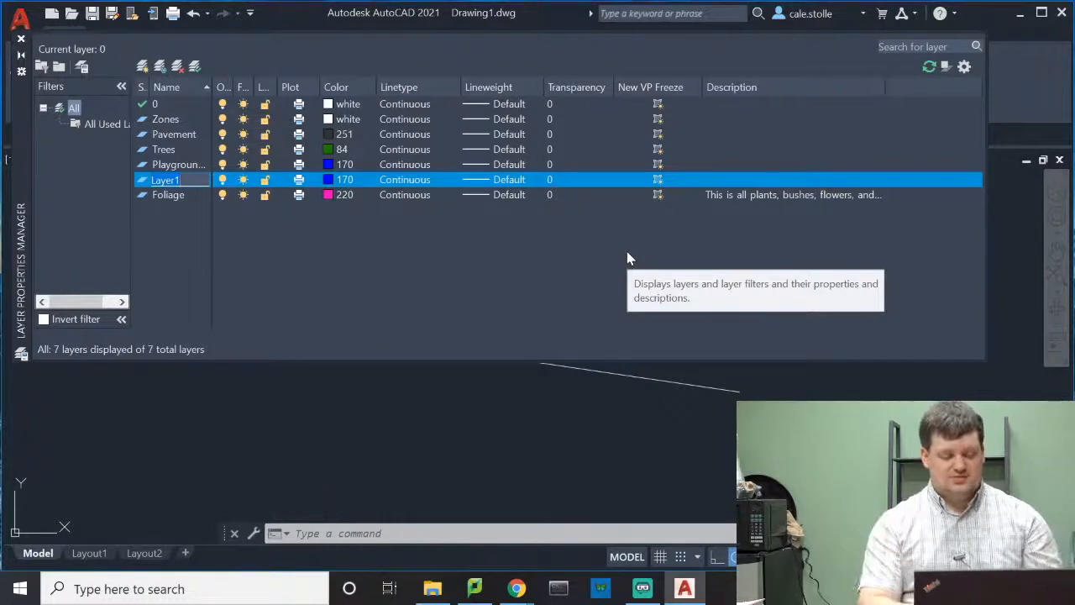
text(Buildings)
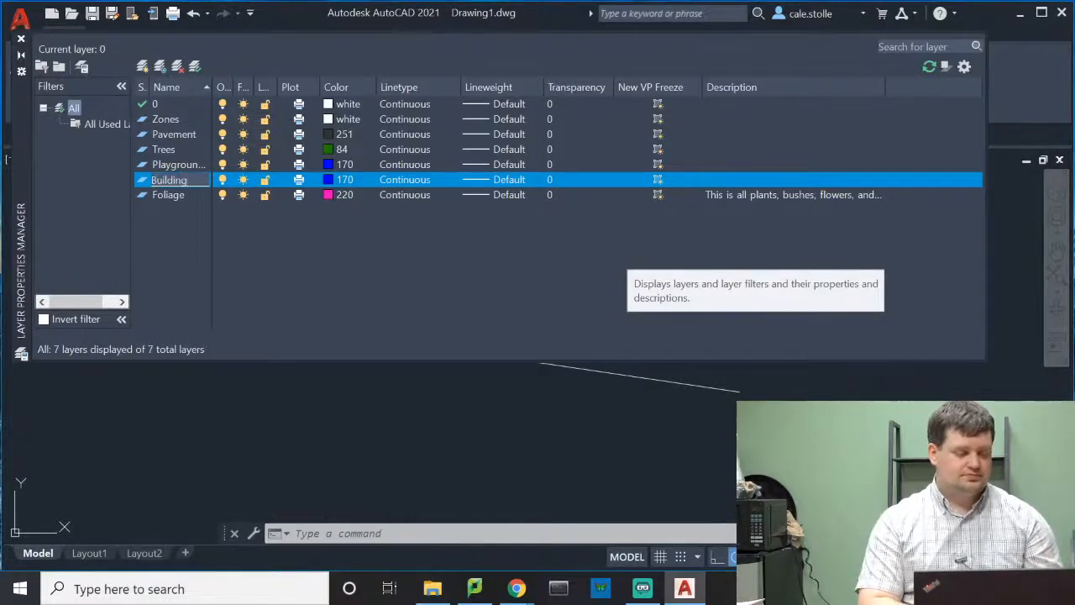
key(Return)
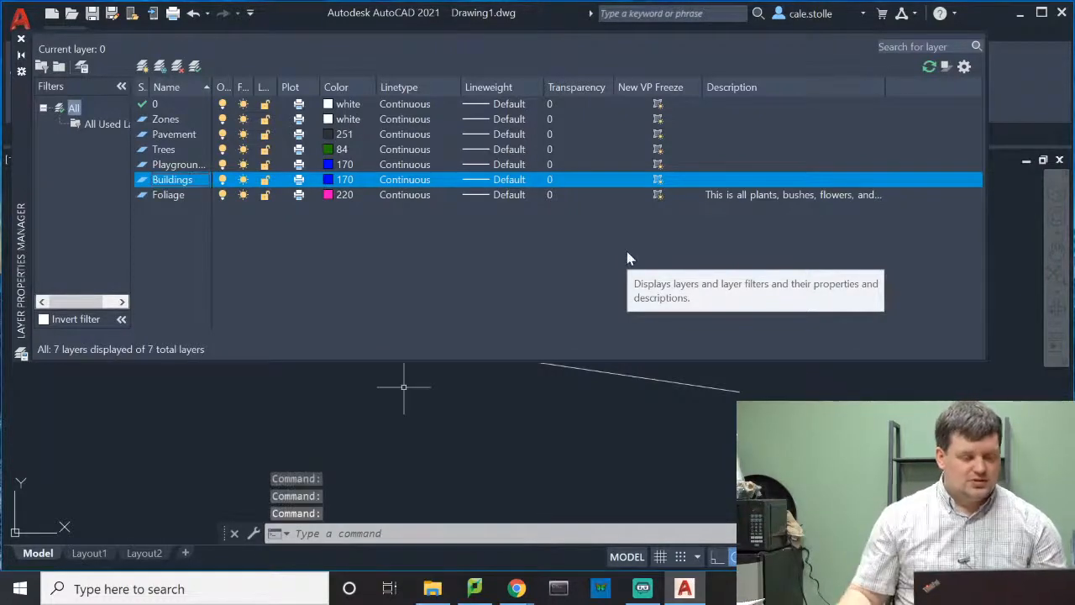
click(341, 180)
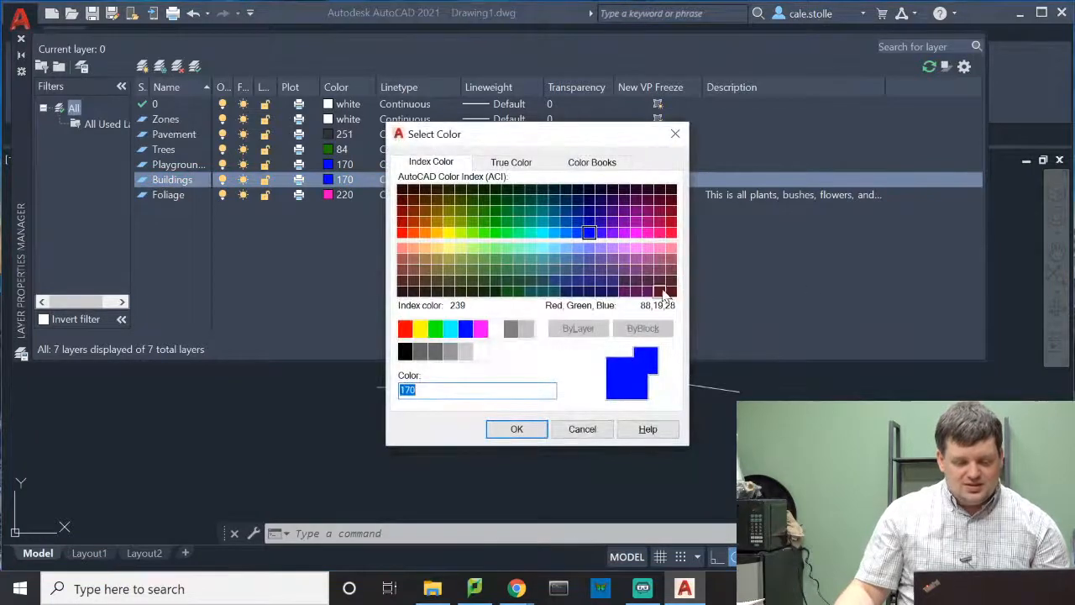
click(425, 199)
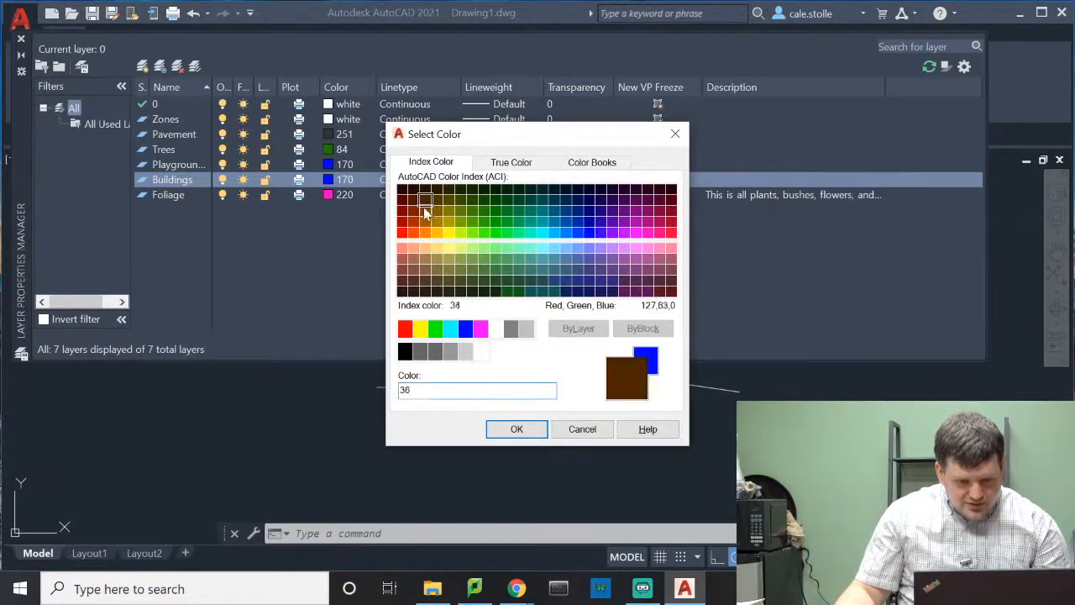
click(506, 433)
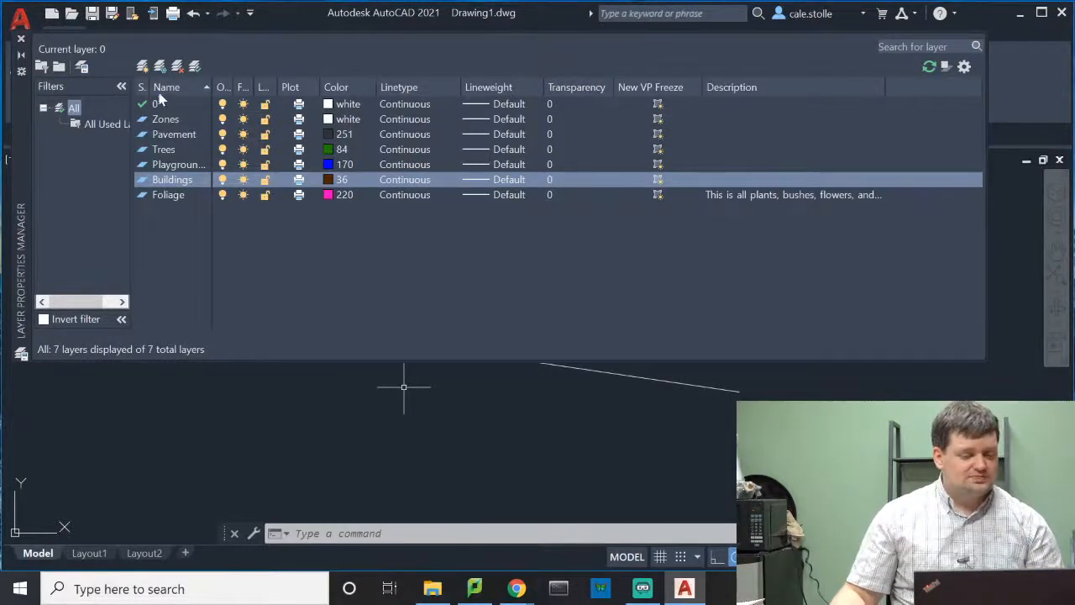
Step: Create a new layer named Benches and Tables and give it orange-brown index colour 32
click(141, 67)
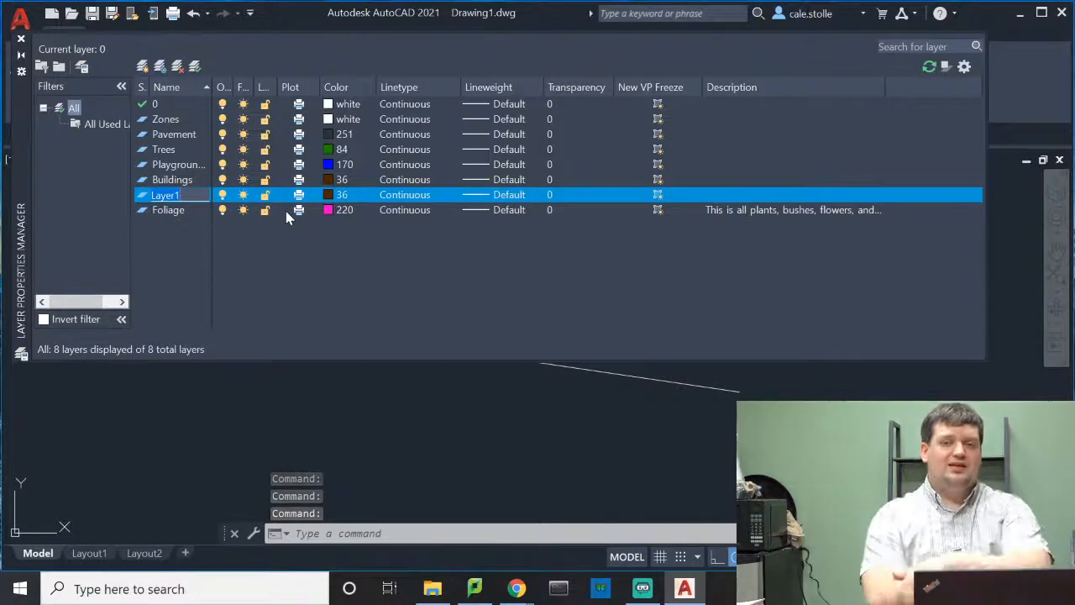
text(Benches)
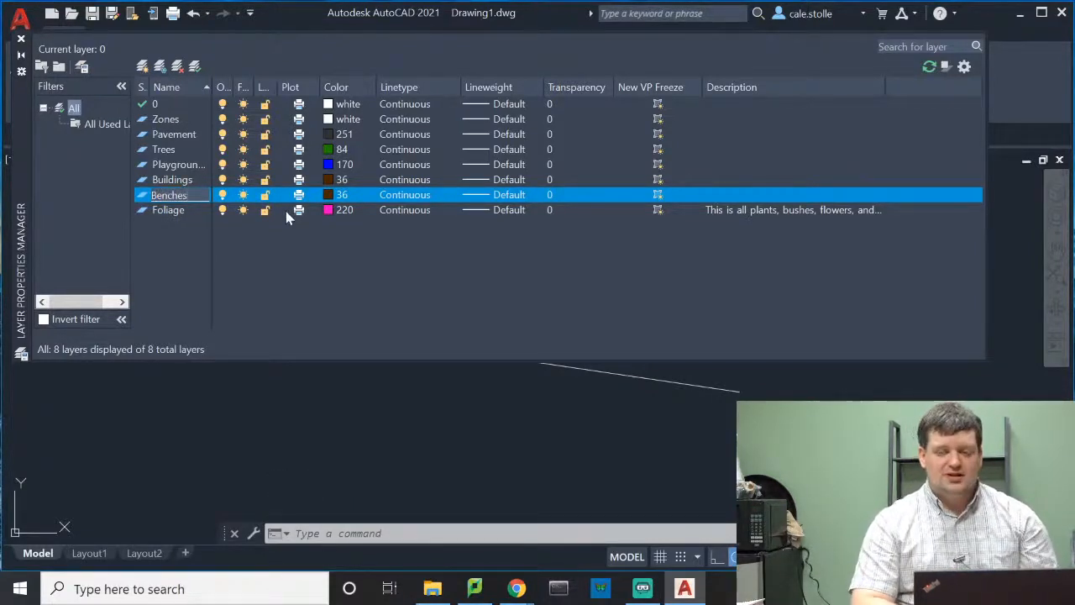
text( and Seating)
key(Return)
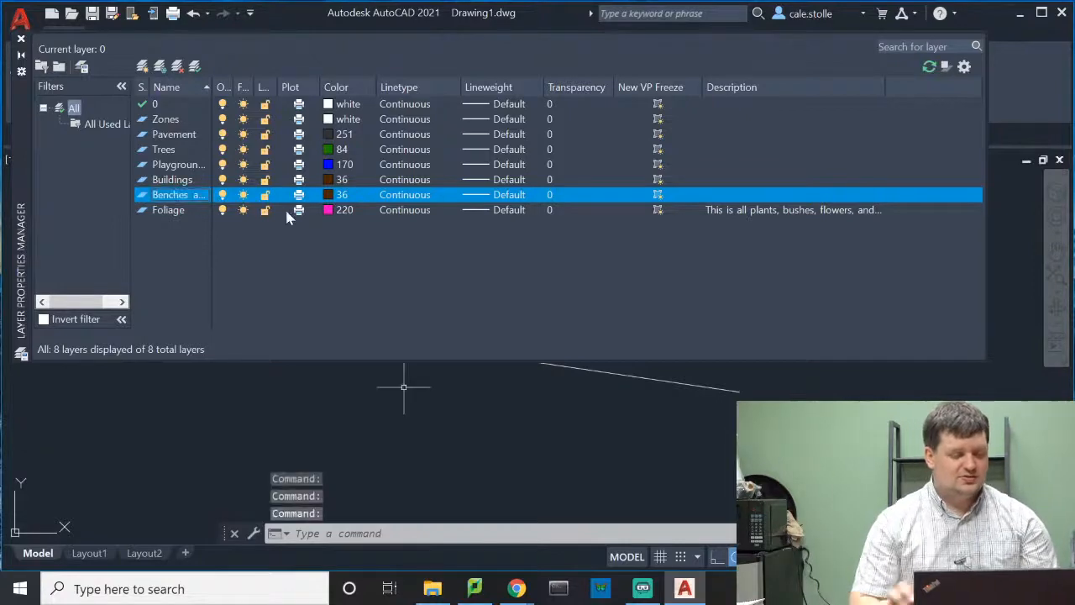
click(343, 194)
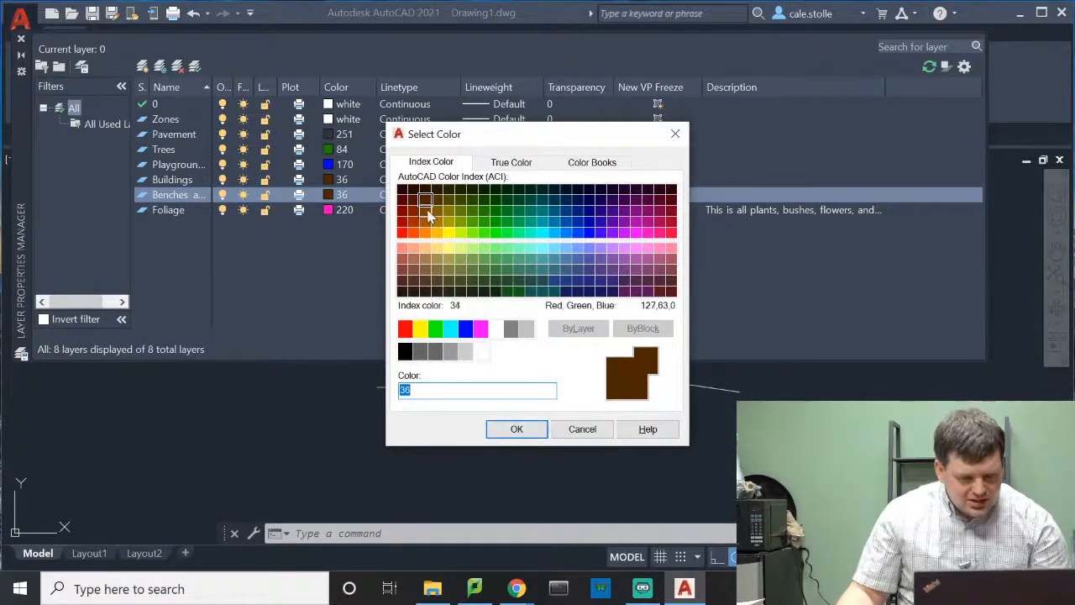
click(517, 428)
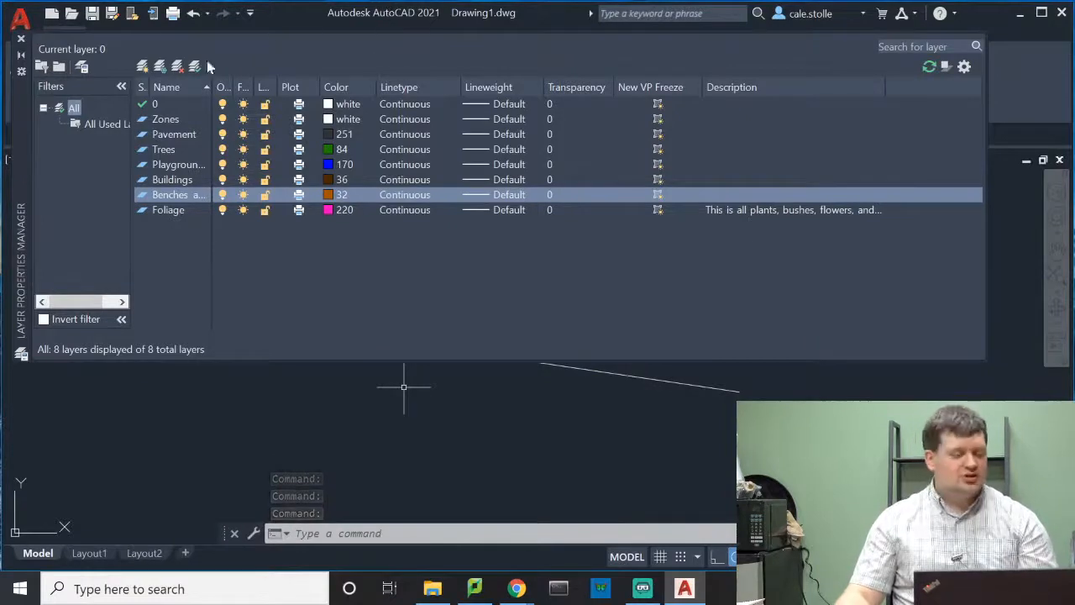
Step: Create a new layer named Lights and give it light blue index colour 150
click(143, 67)
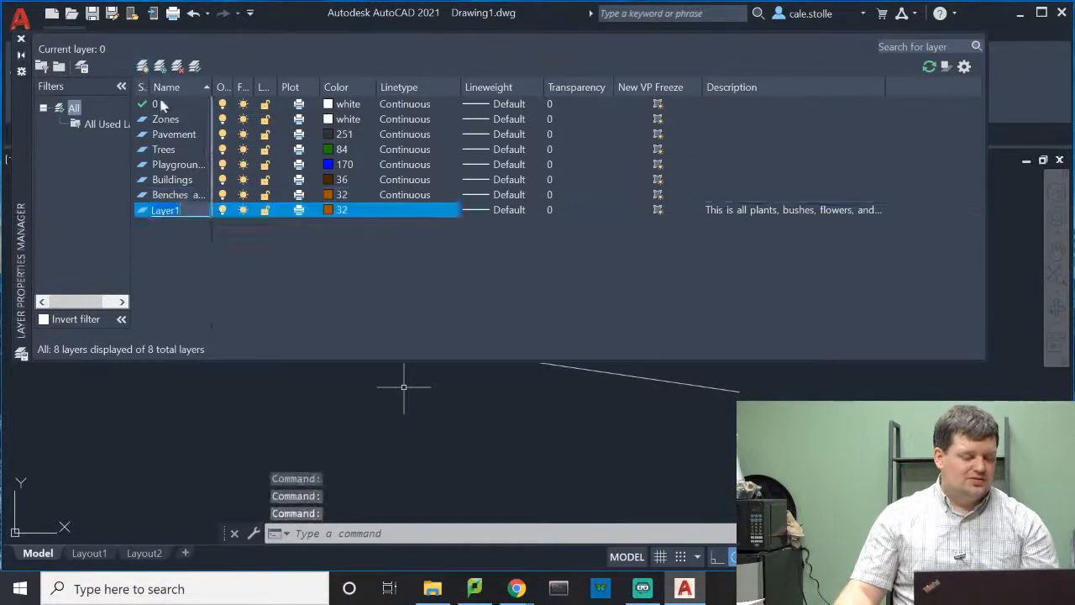
text(Lights)
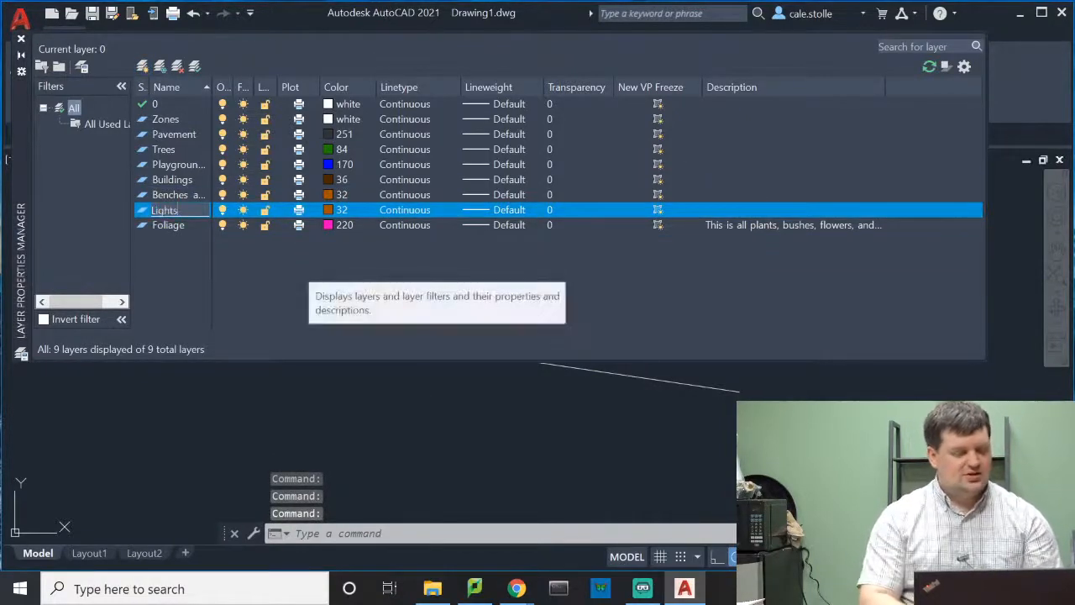
key(Return)
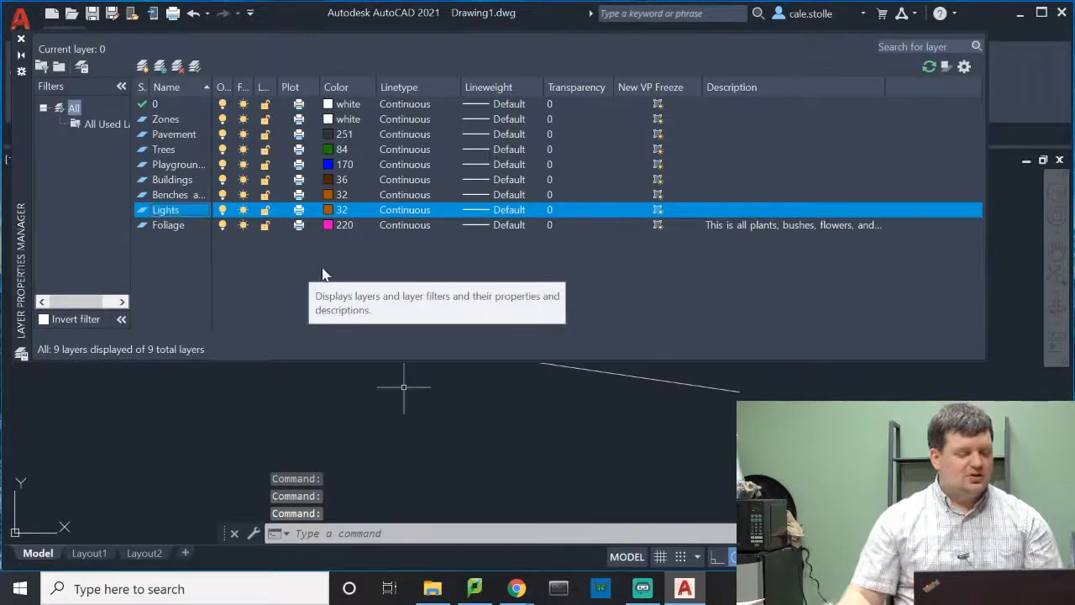
click(339, 210)
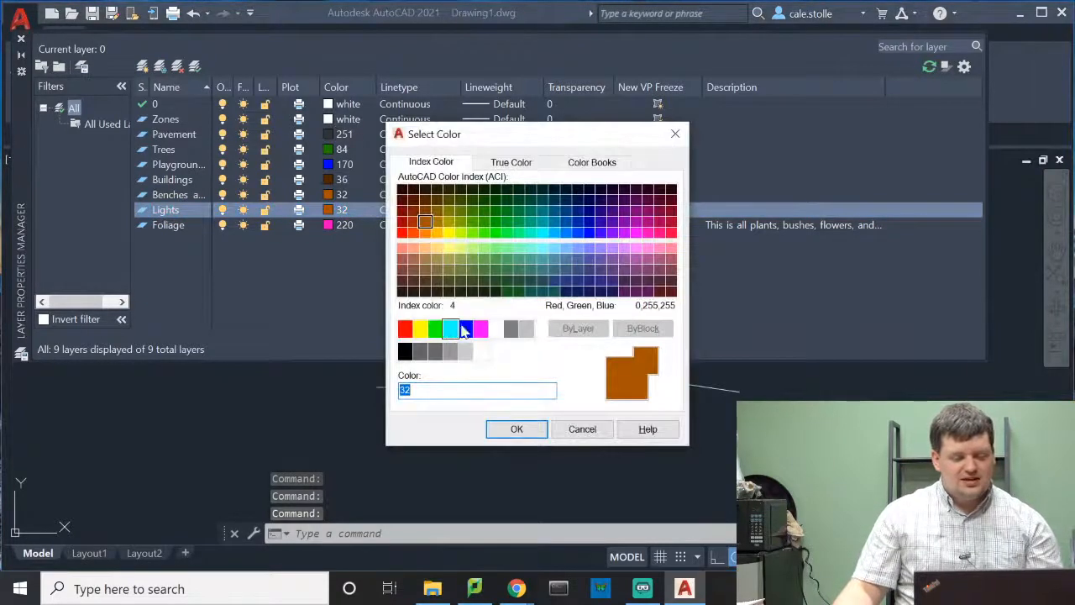
click(565, 232)
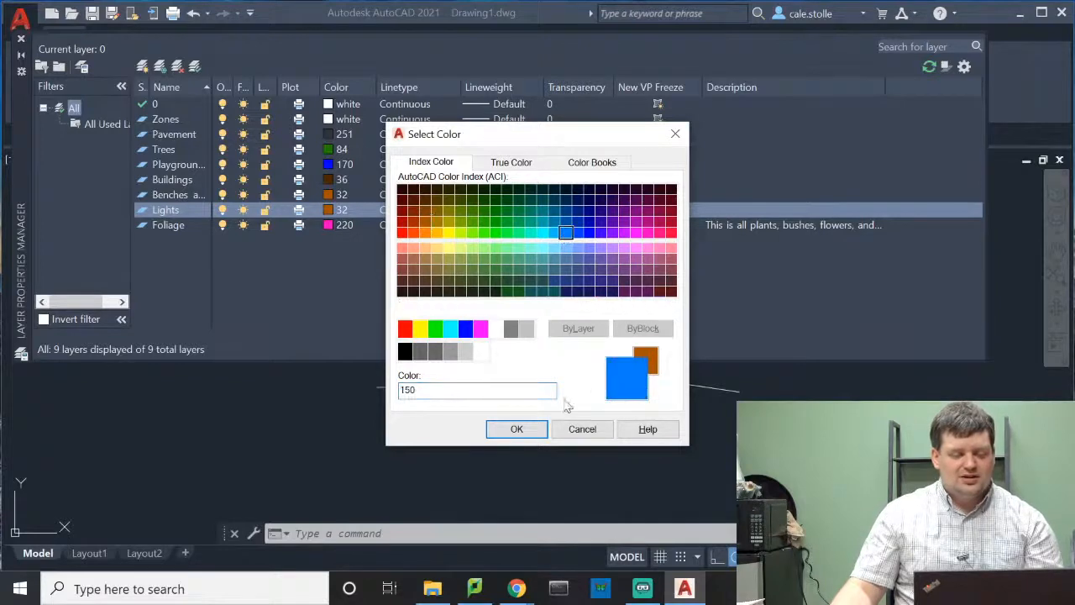
click(517, 429)
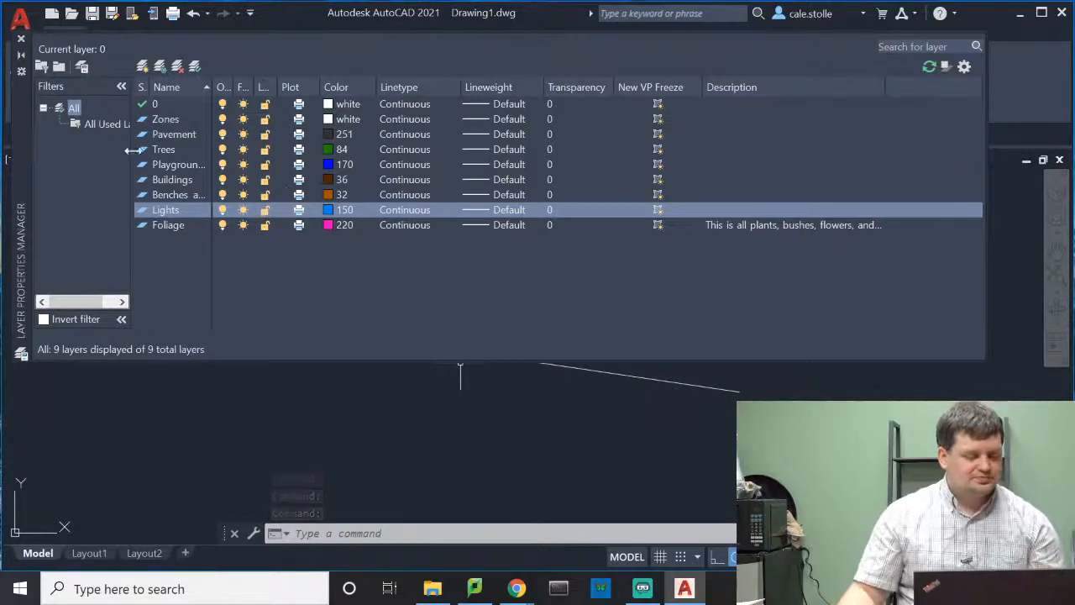
Step: Create a new layer named Play surface and give it grey index colour 8
click(143, 65)
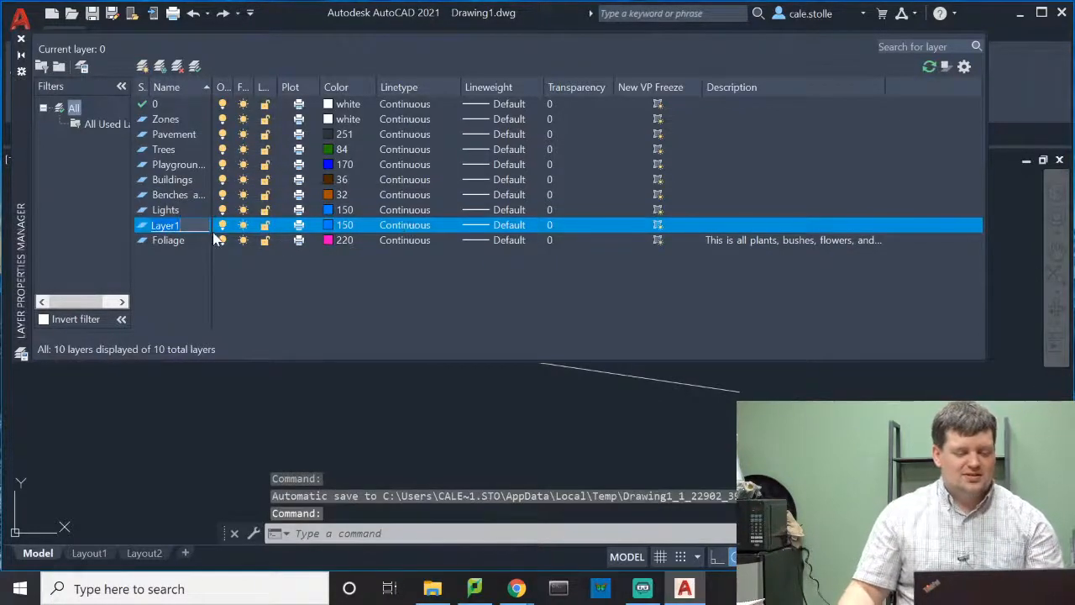
text(Play surface)
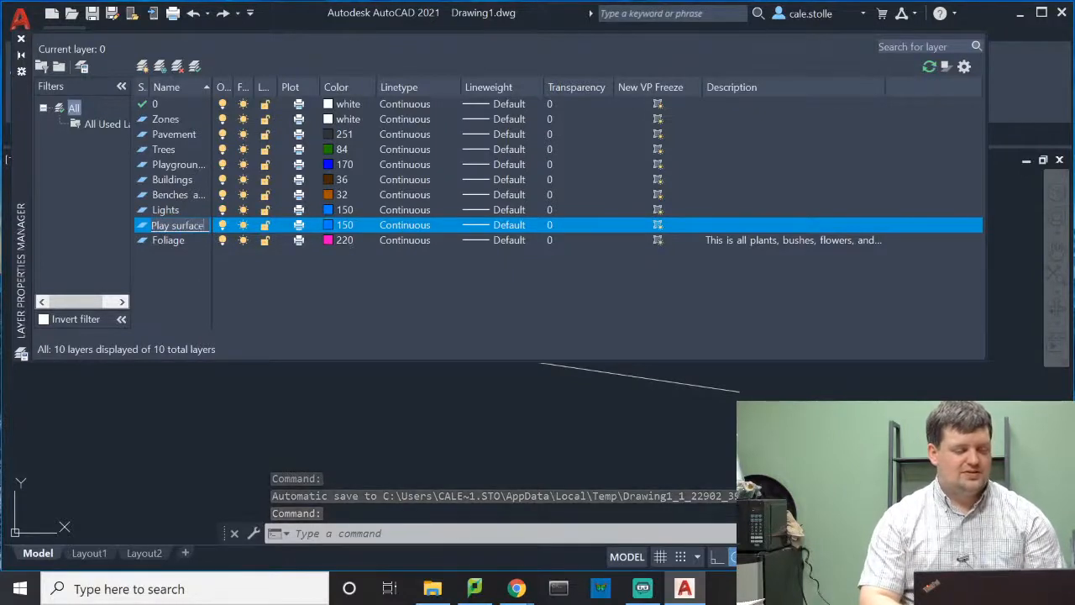
key(Return)
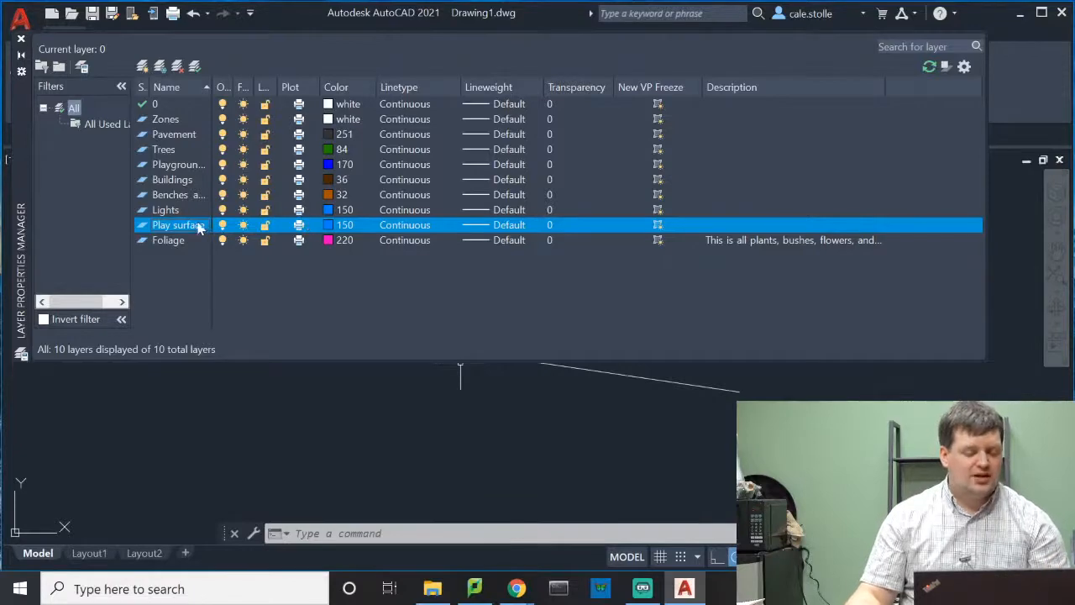
click(342, 225)
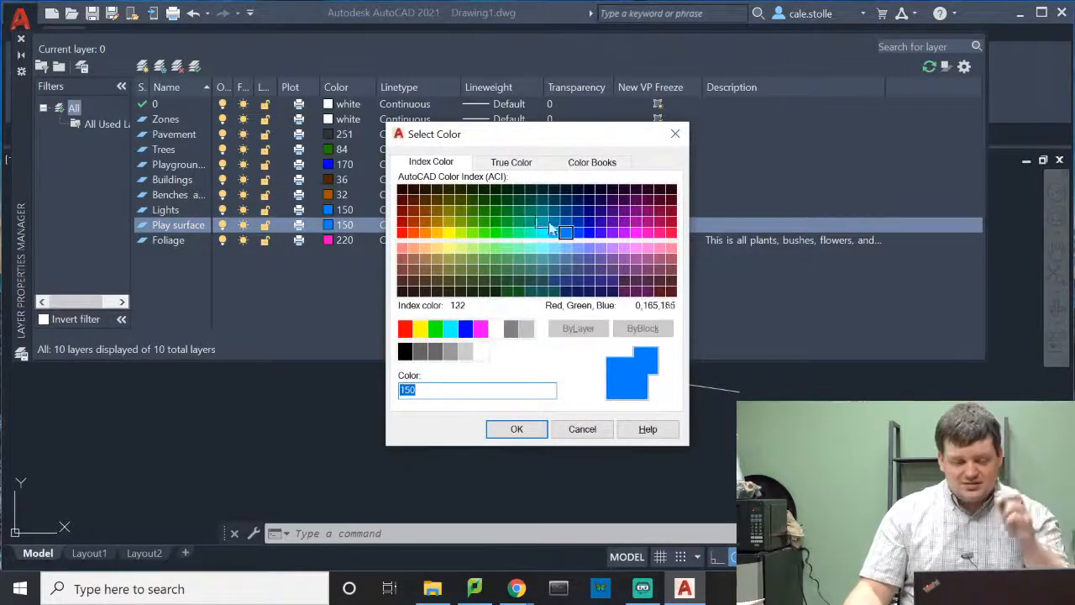
click(510, 331)
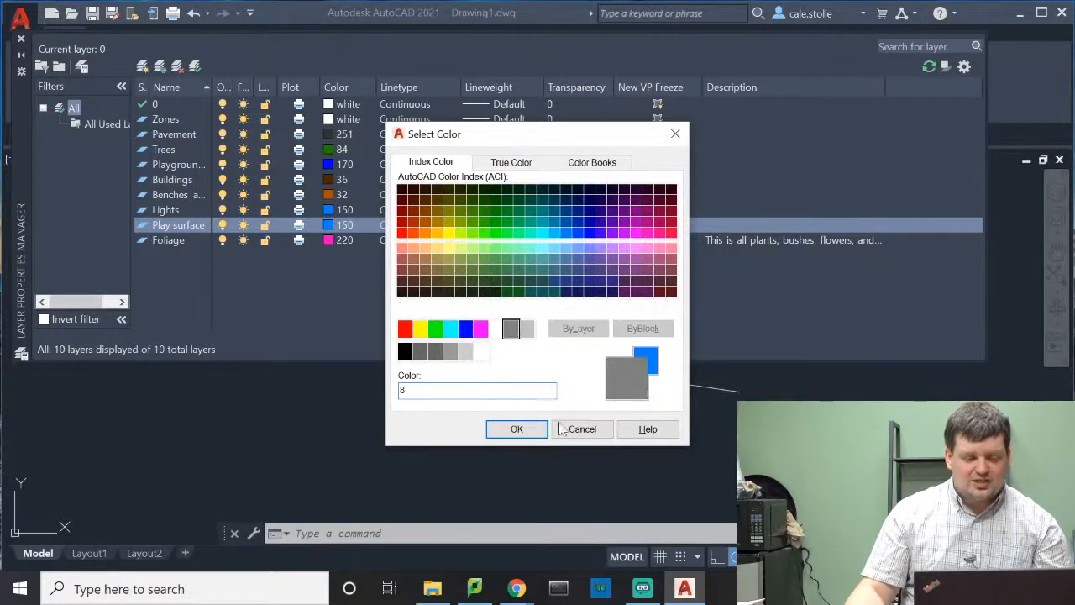
click(514, 430)
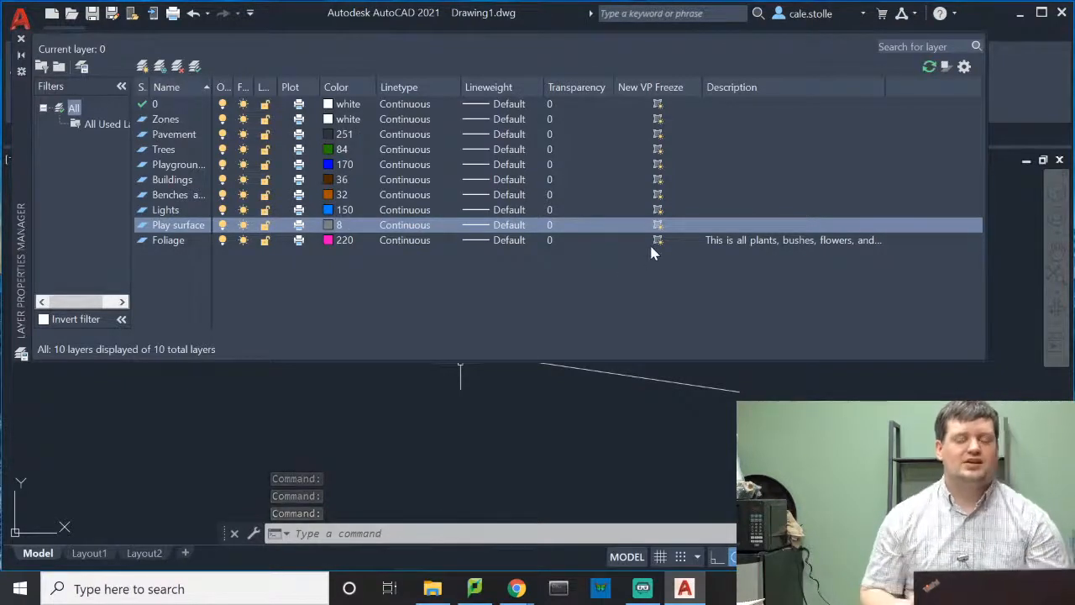
Step: Create a new layer named Grass with the standard green colour, and close the layer manager
click(141, 69)
text(Grass)
key(Return)
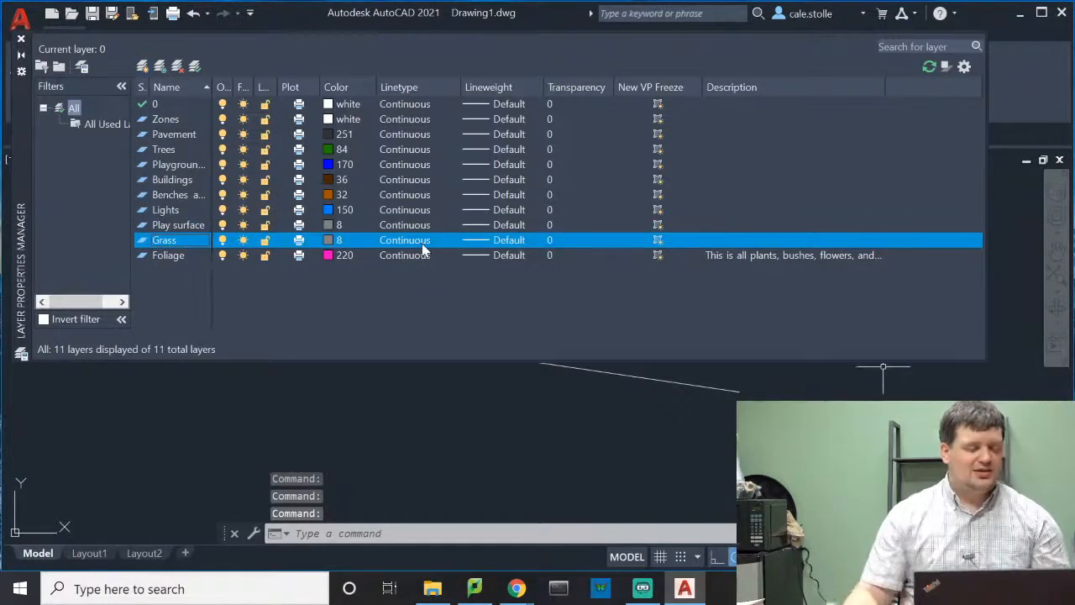
click(350, 242)
click(436, 328)
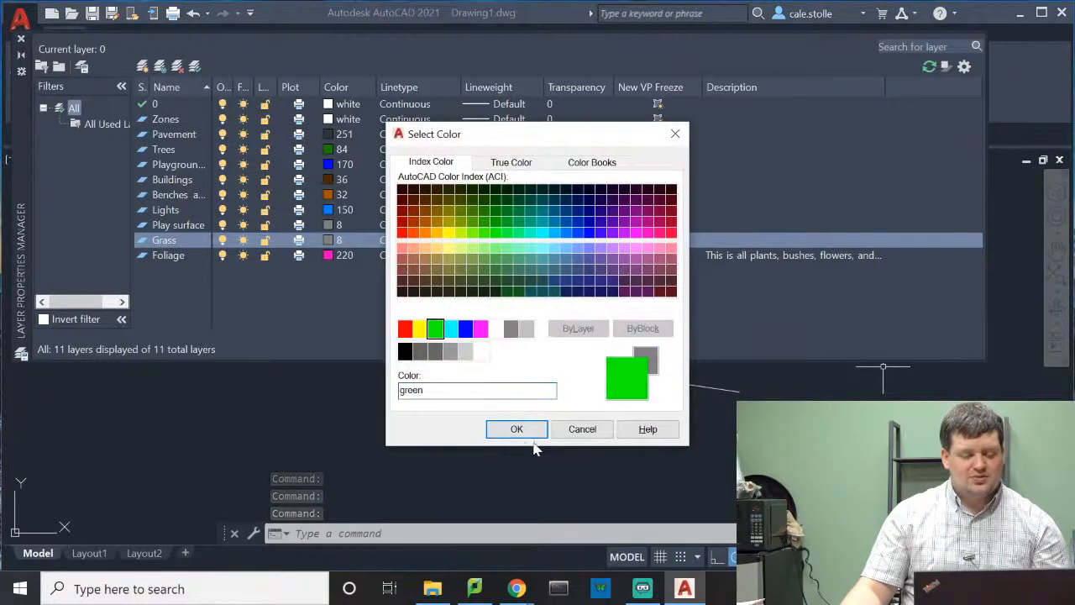
click(516, 428)
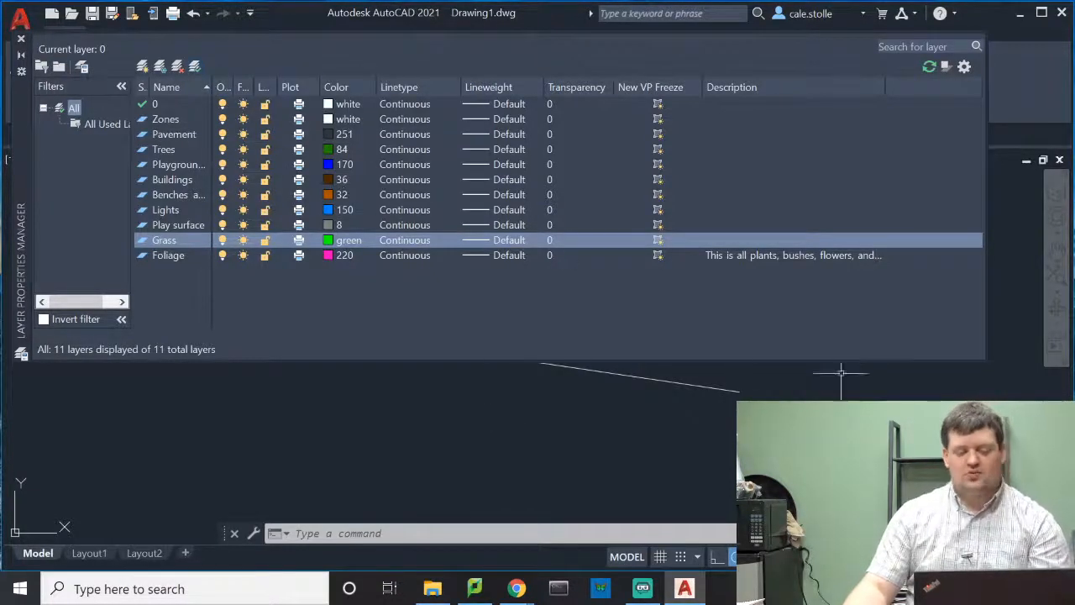
click(21, 38)
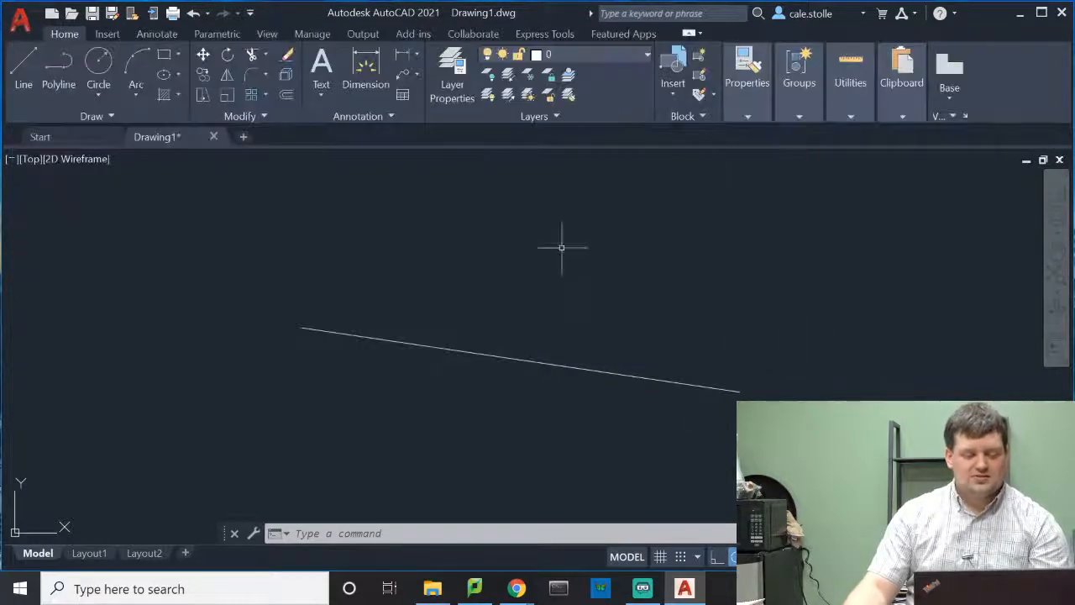
Step: Make Trees the current layer and draw a wide rectangle above the right half of the sloping line
click(596, 51)
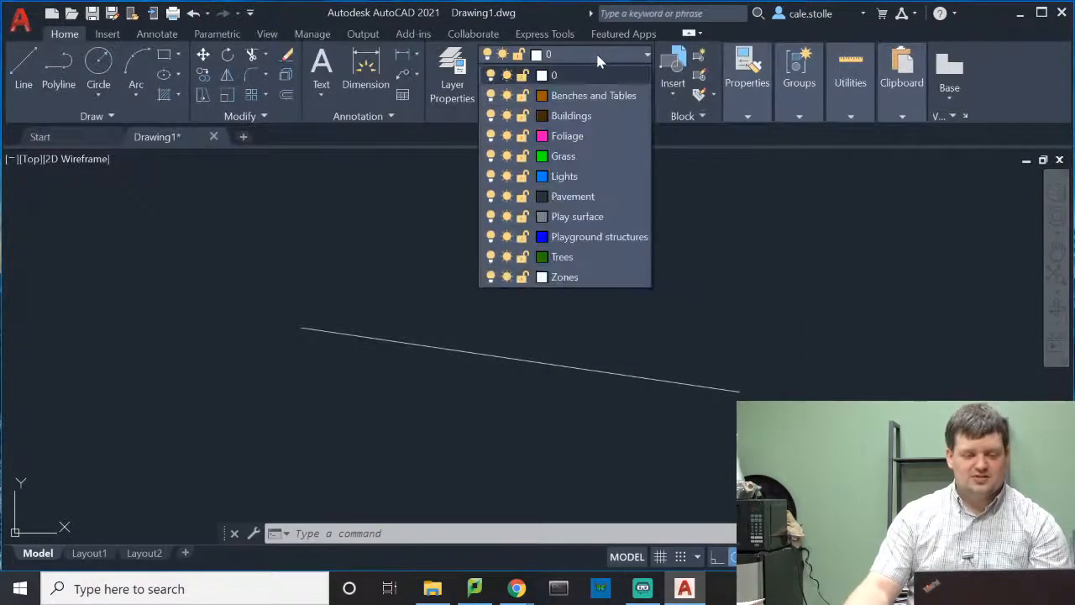
click(592, 258)
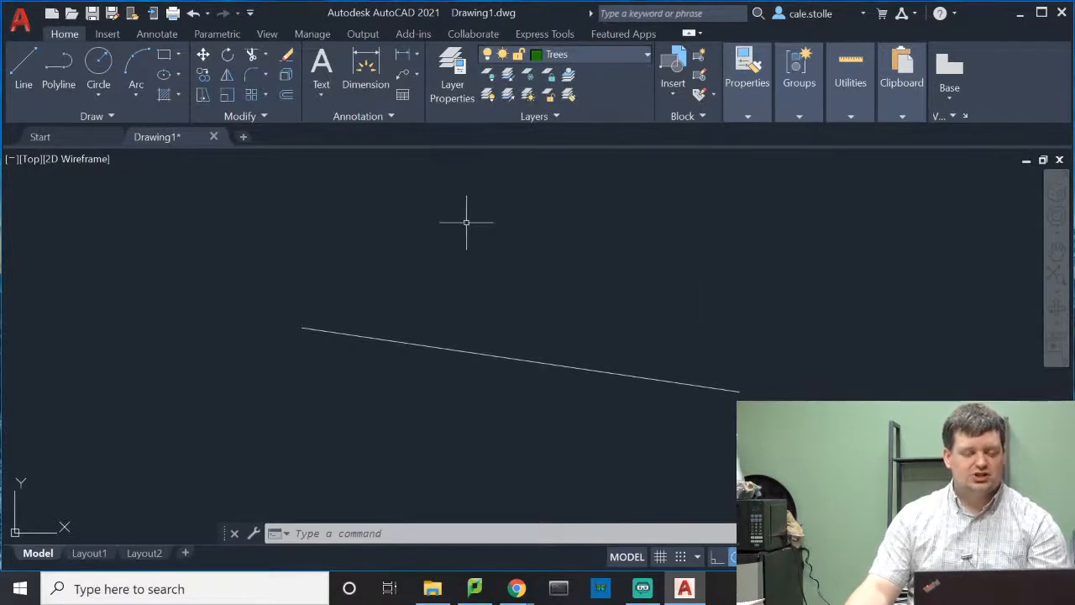
text(r)
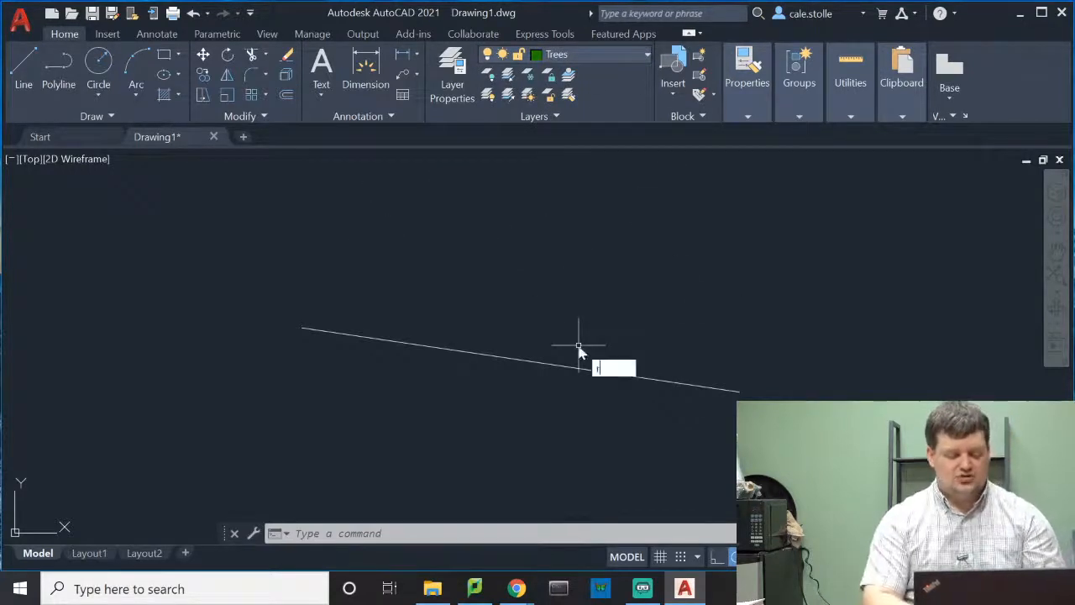
text(ec)
key(Return)
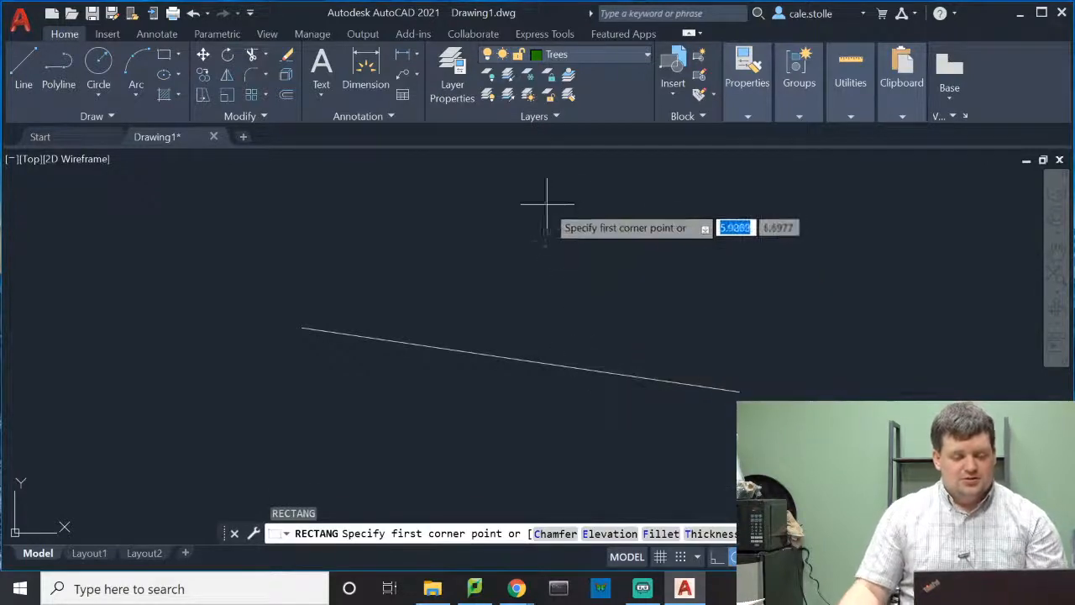
click(551, 209)
click(732, 275)
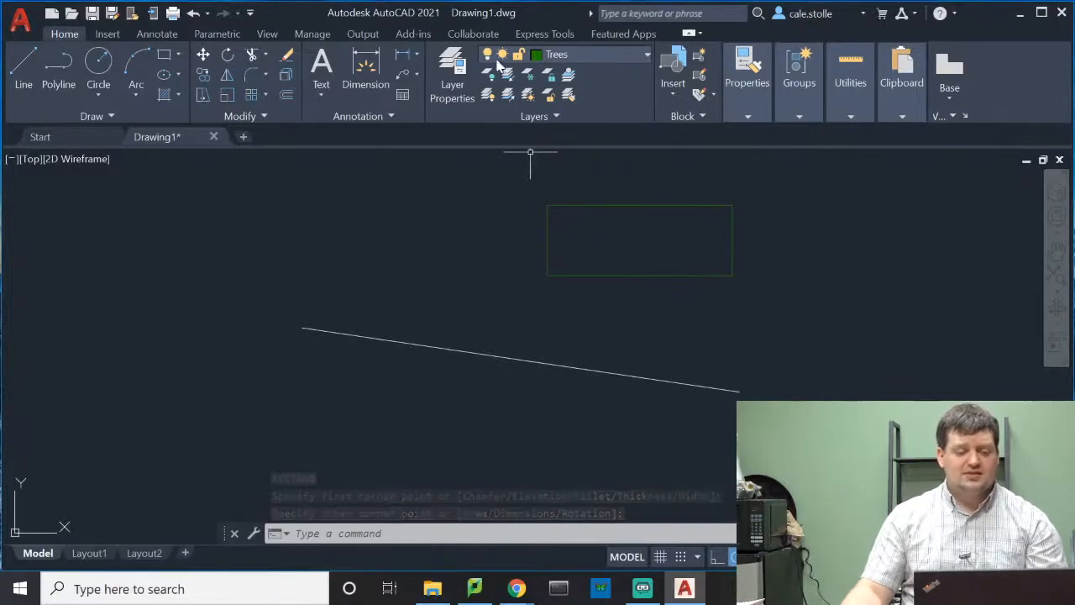
Step: Turn off the Trees layer even though it is the current layer
click(579, 55)
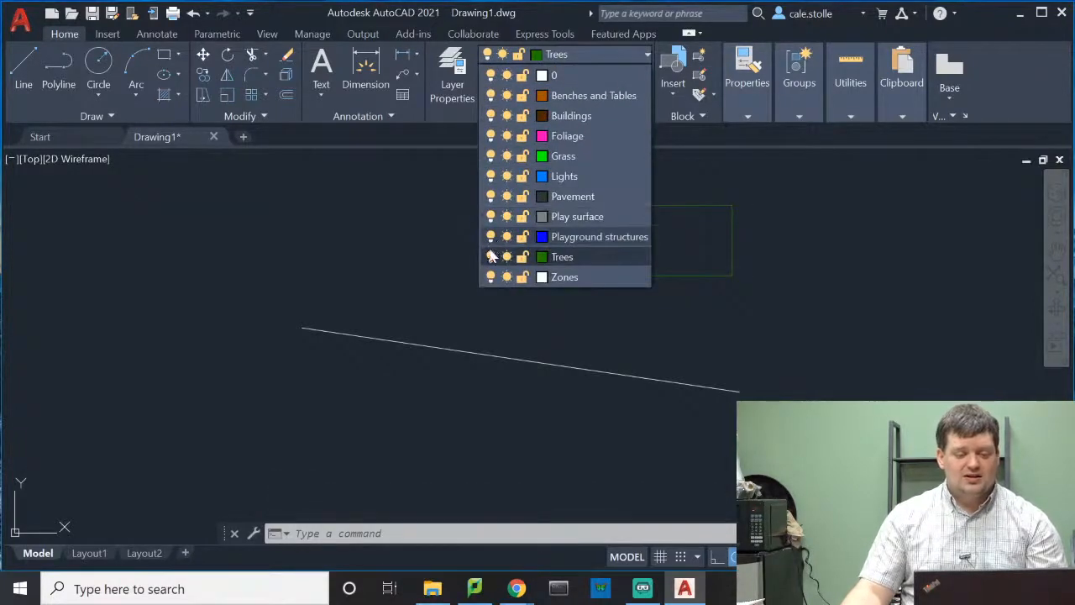
click(490, 256)
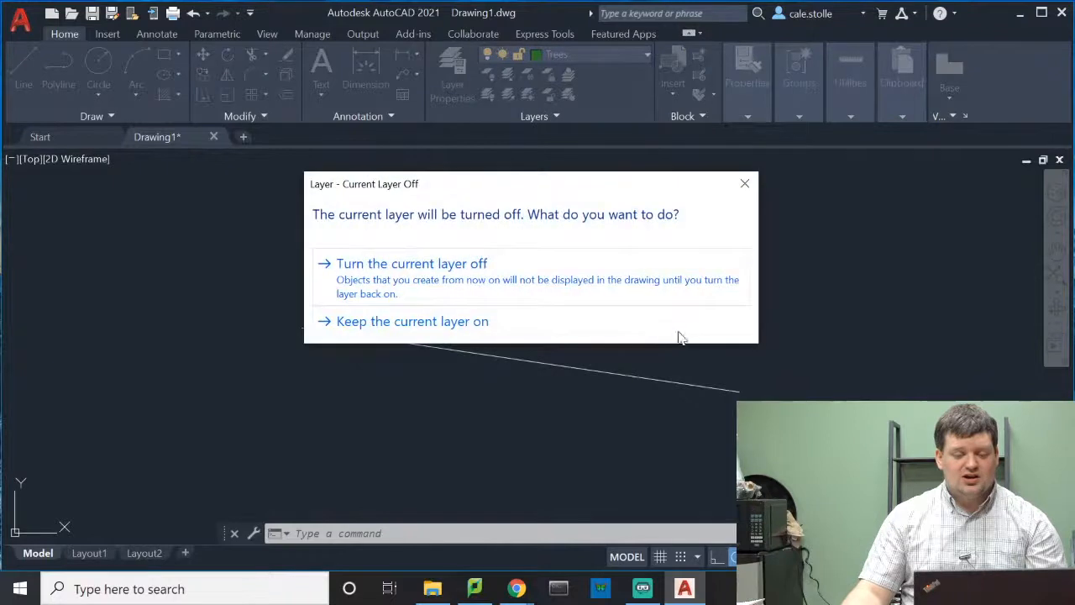
click(562, 289)
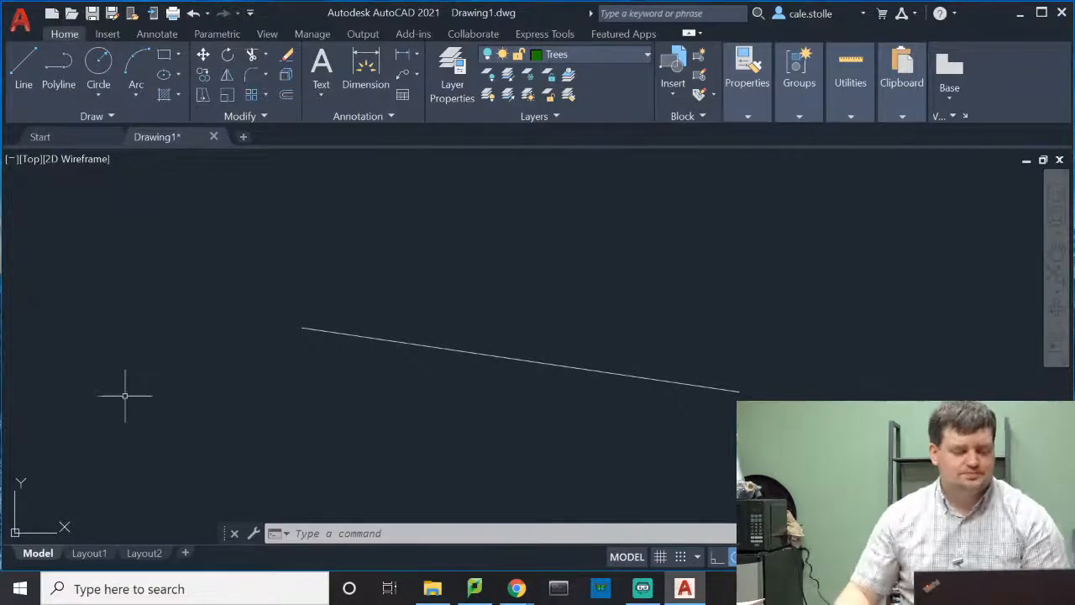
Step: Create a new layer named Dimensions based on the Trees layer and give it blue index colour 160
click(452, 77)
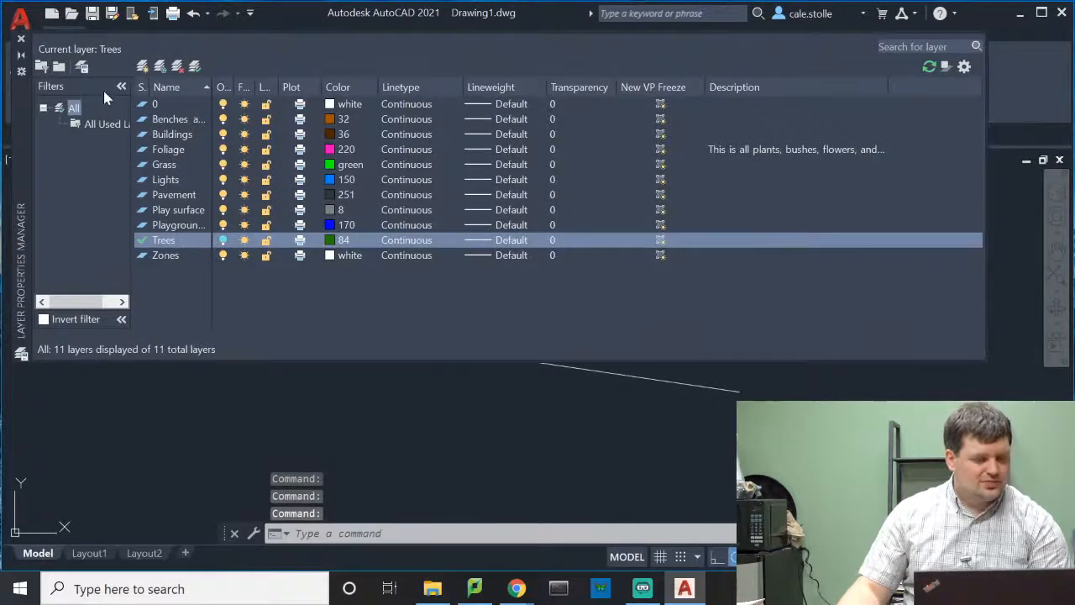
key(alt+n)
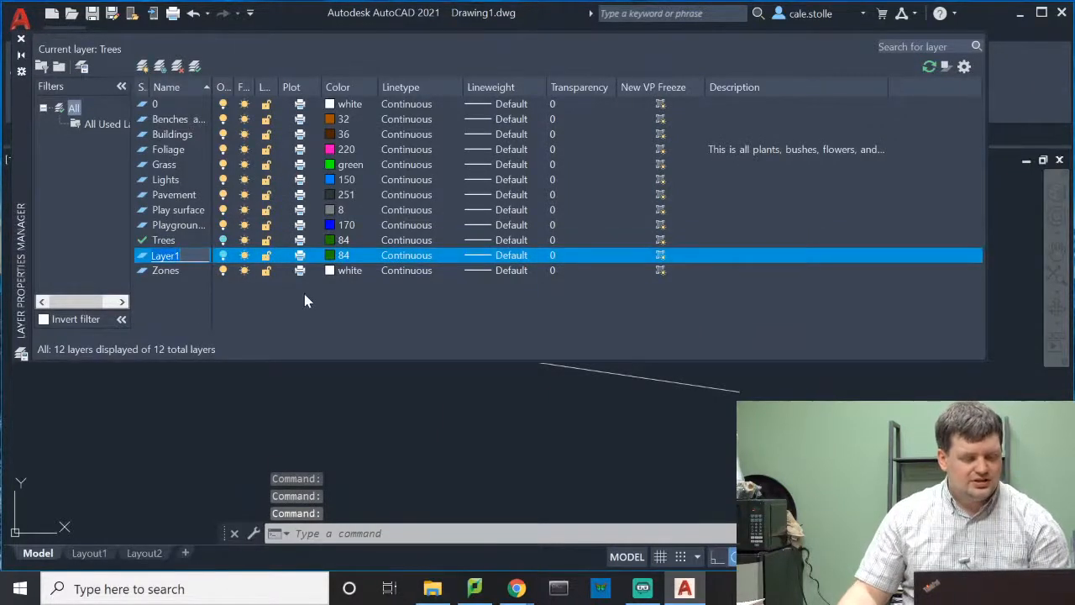
text(Dimensions)
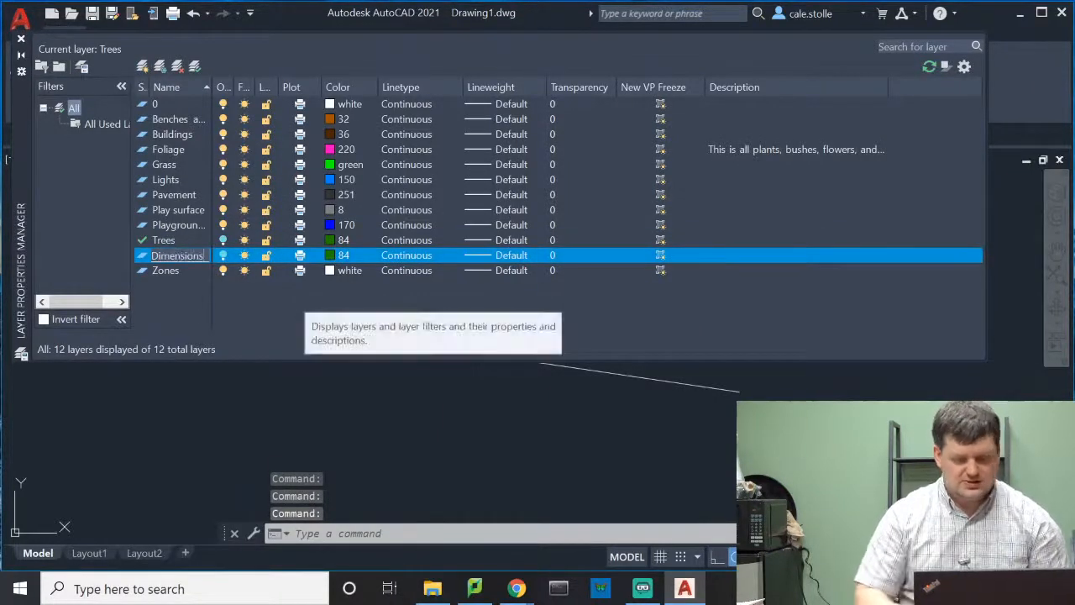
key(Return)
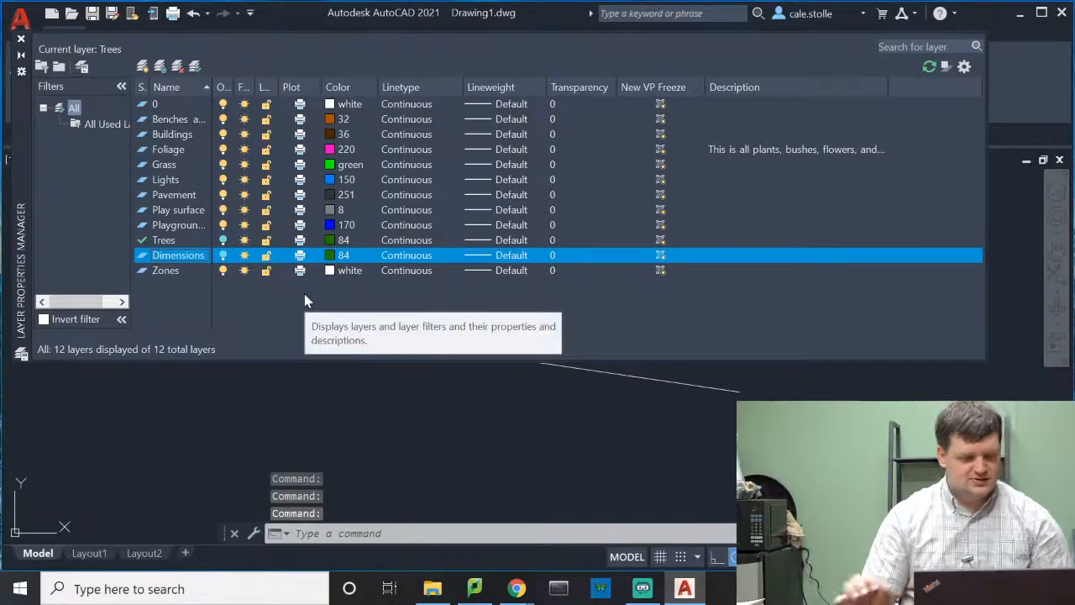
click(343, 254)
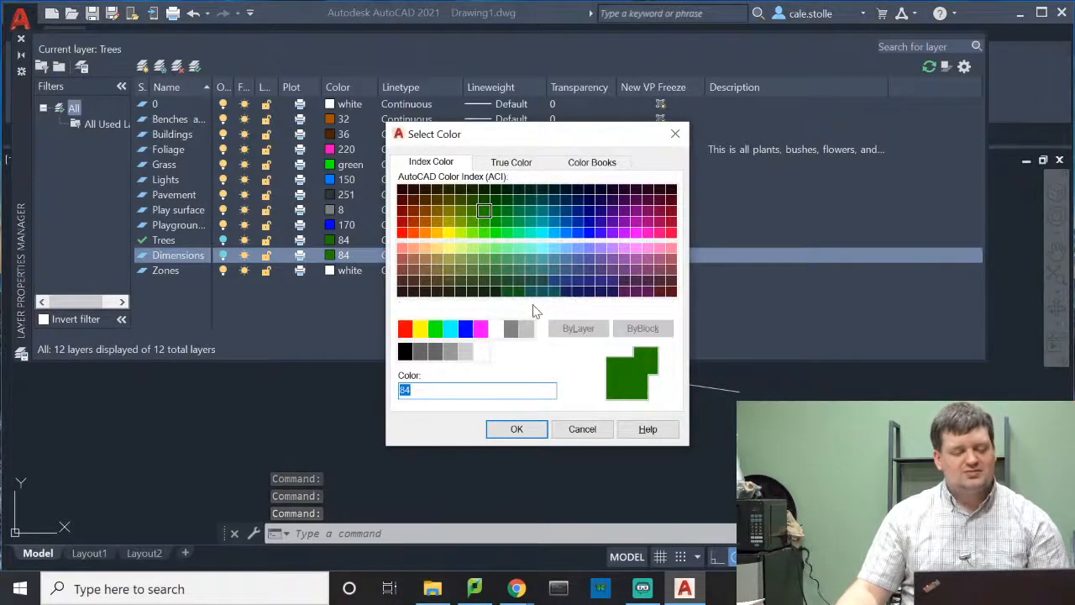
click(578, 233)
click(514, 430)
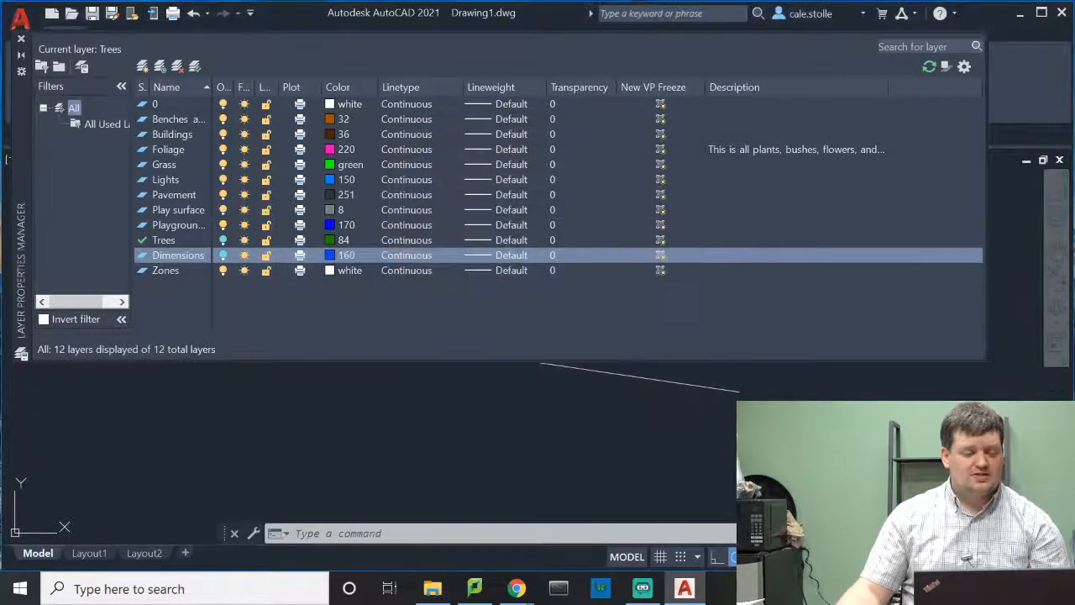
Step: Change the Lights layer's colour to red index colour 10
click(340, 179)
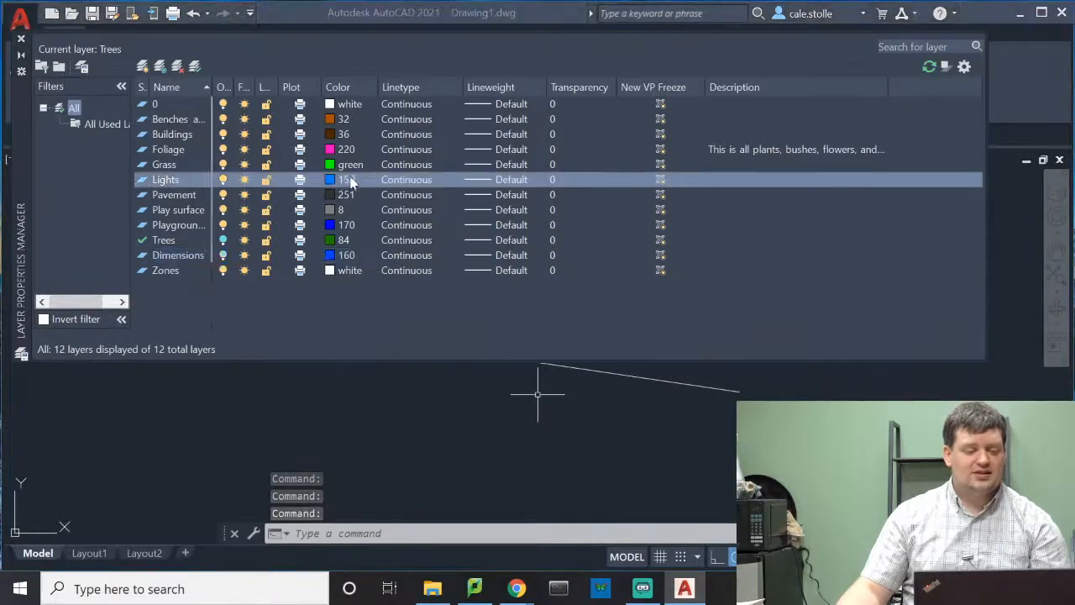
click(403, 233)
click(516, 430)
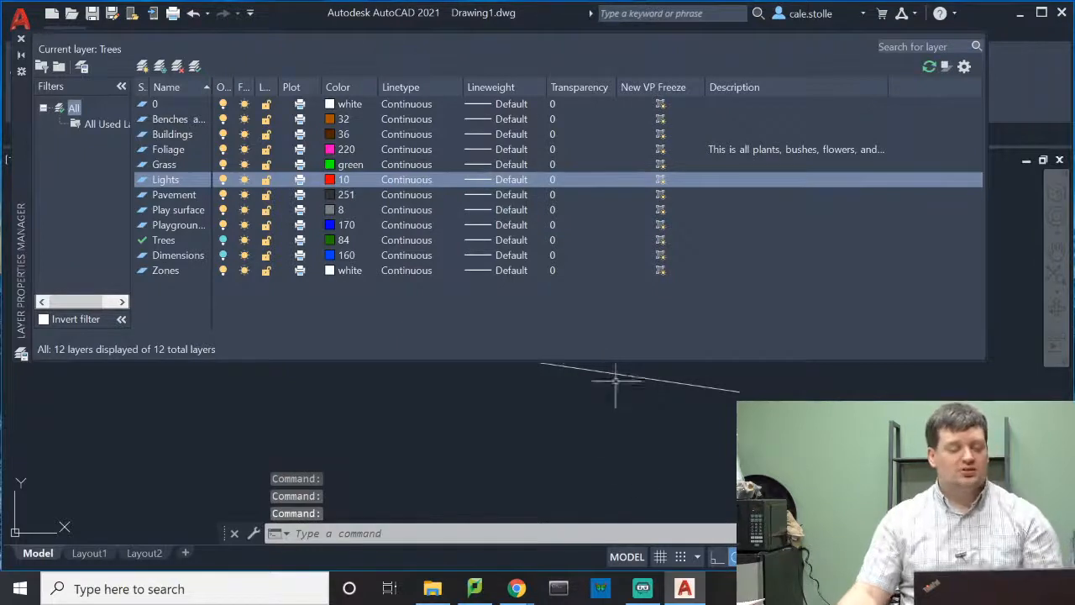
Step: Create a new layer named Notes based on the Lights layer
click(143, 65)
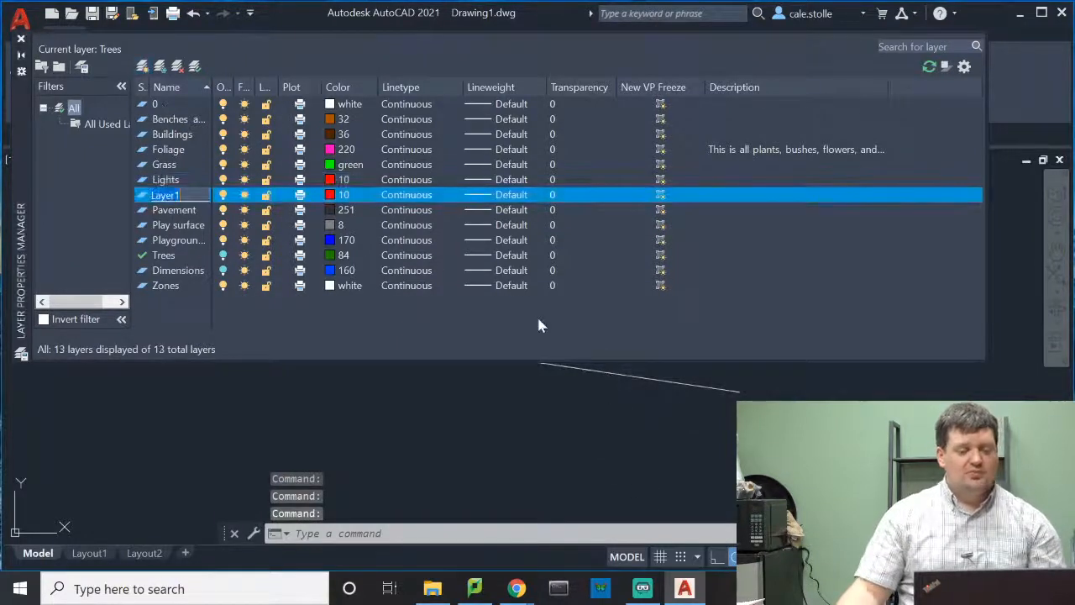
text(Notes)
key(Return)
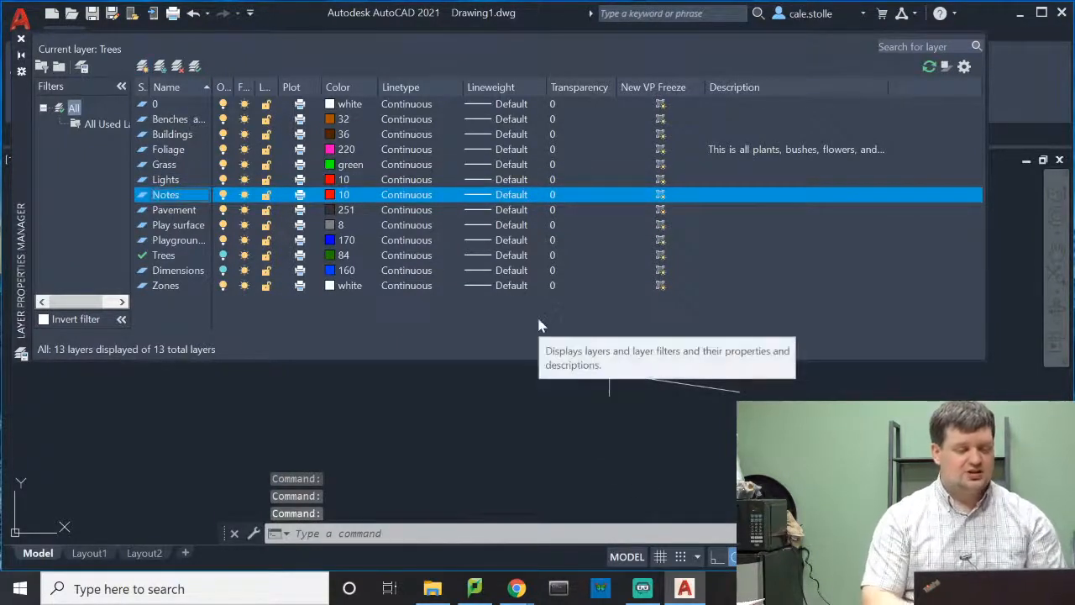
click(350, 183)
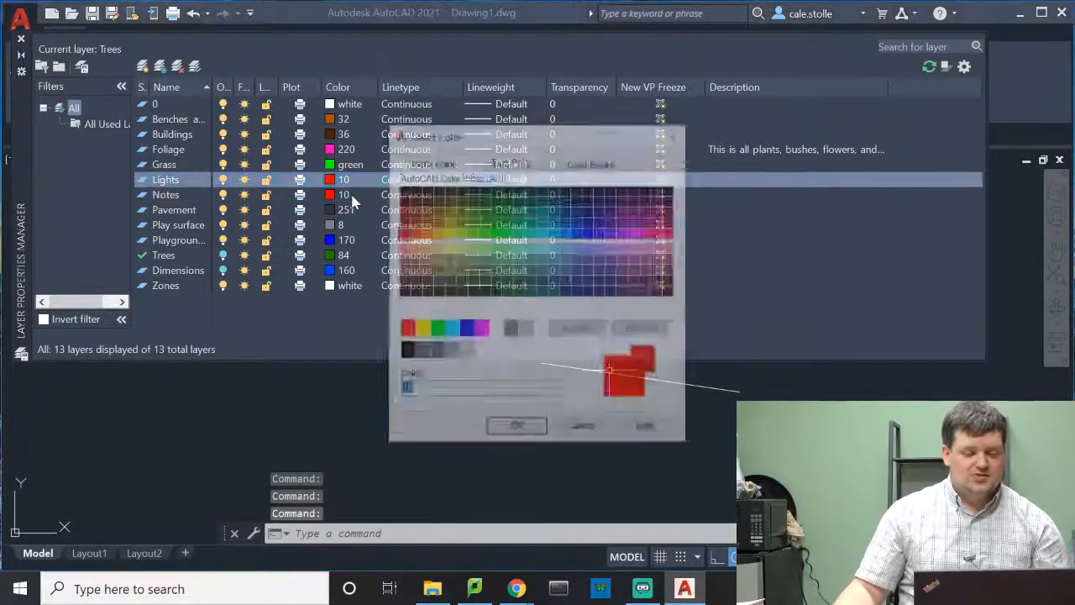
click(610, 430)
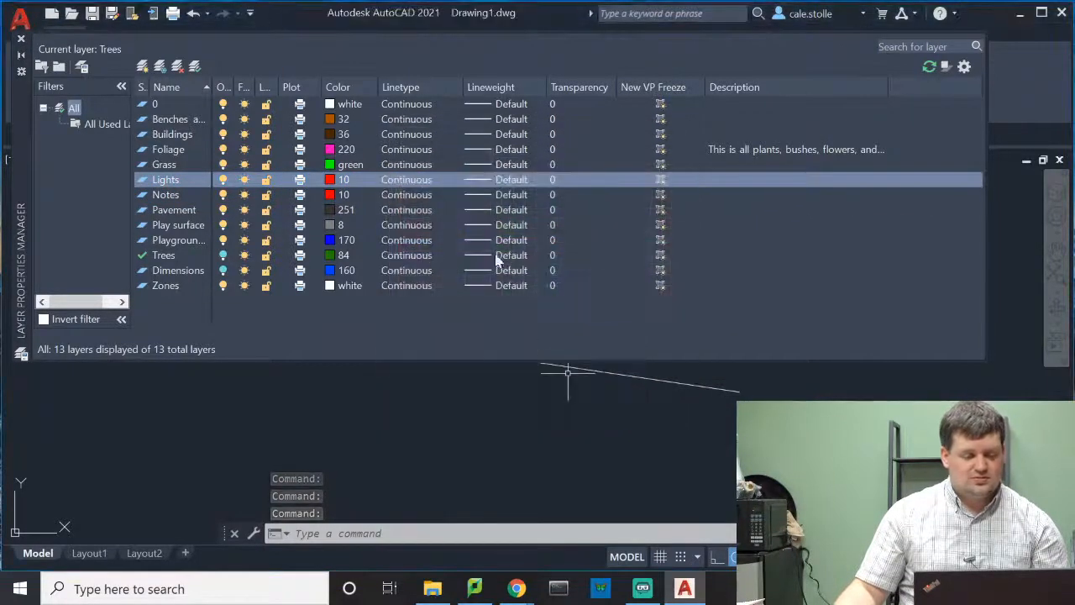
click(347, 195)
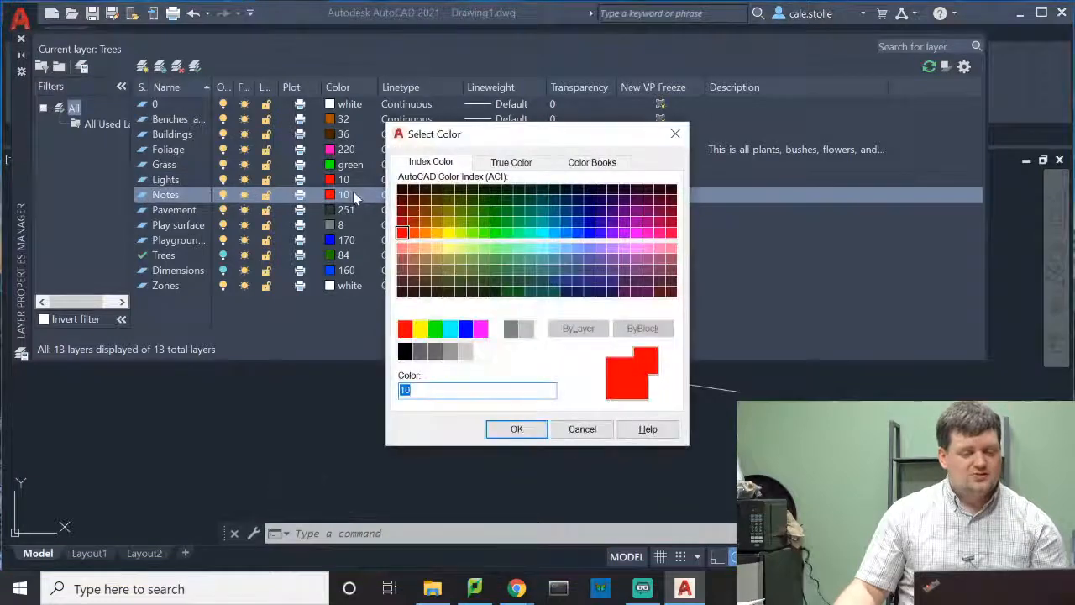
click(582, 430)
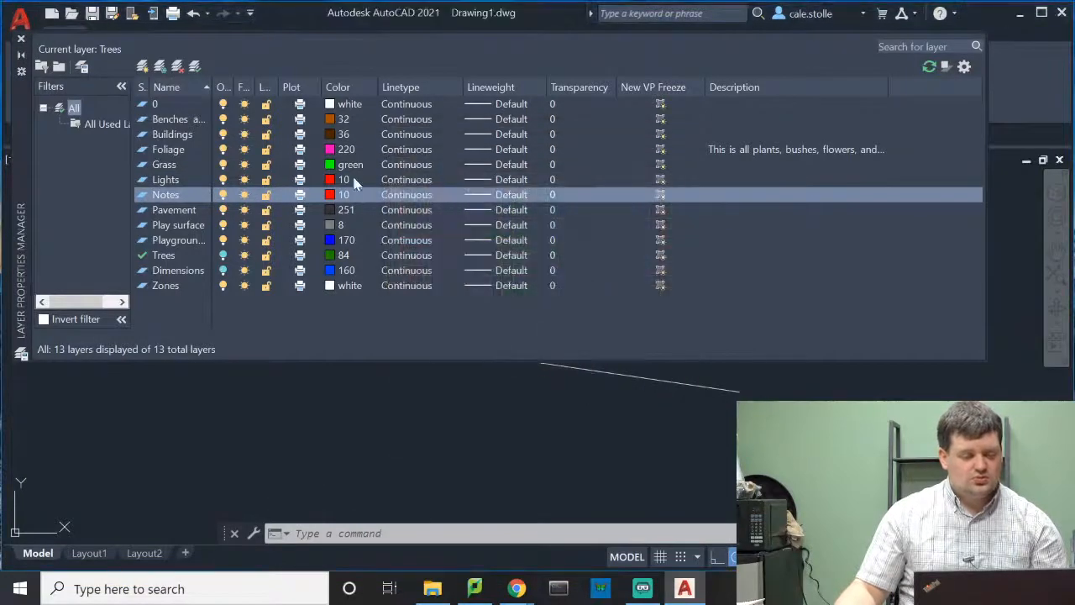
Step: Set the Notes layer's colour to white and close the layer manager
click(342, 196)
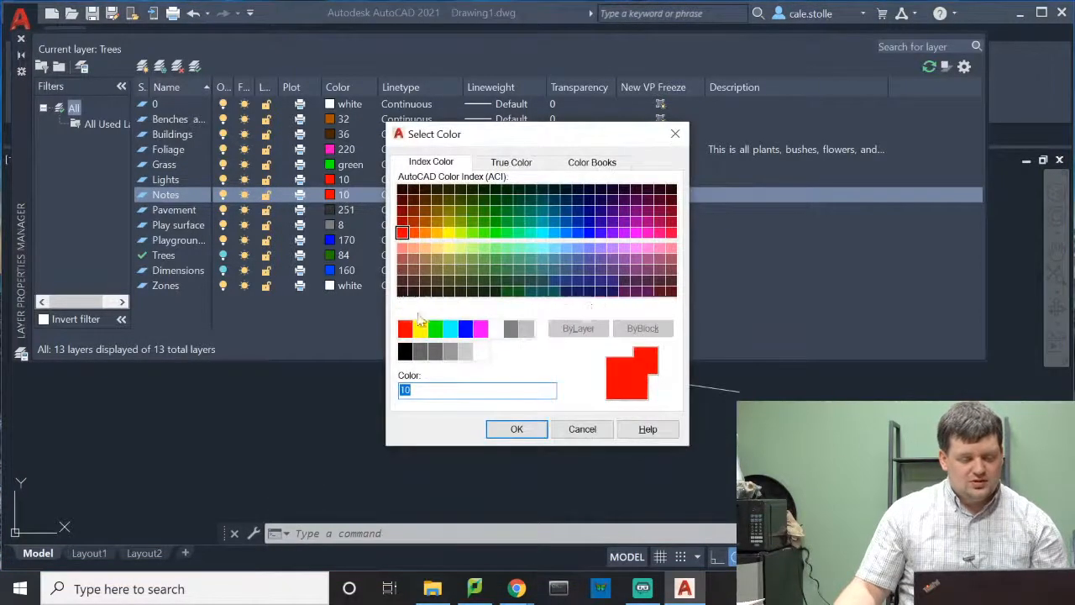
click(495, 328)
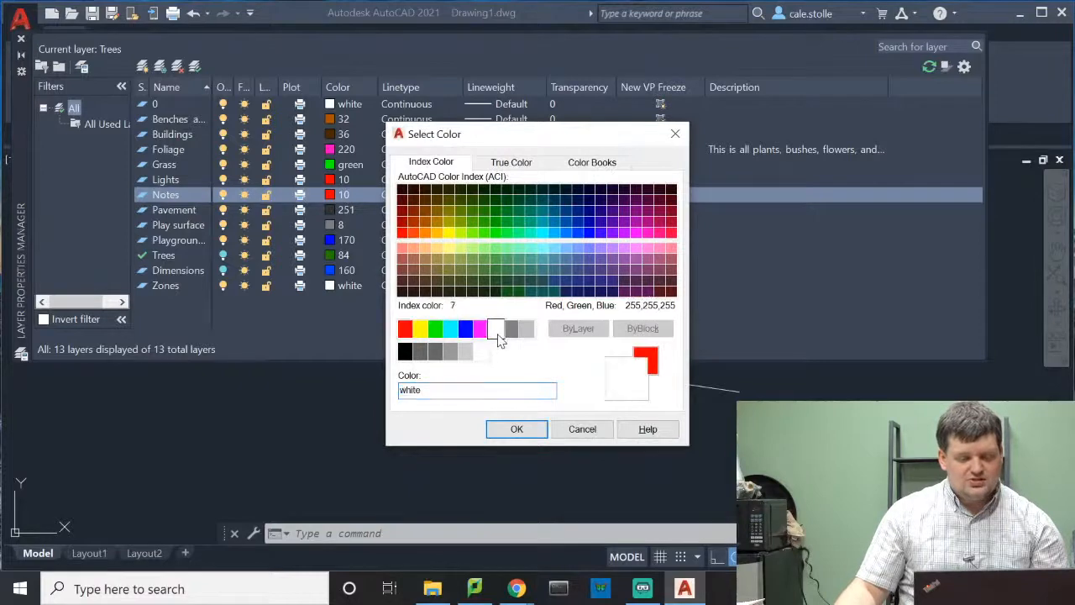
click(517, 429)
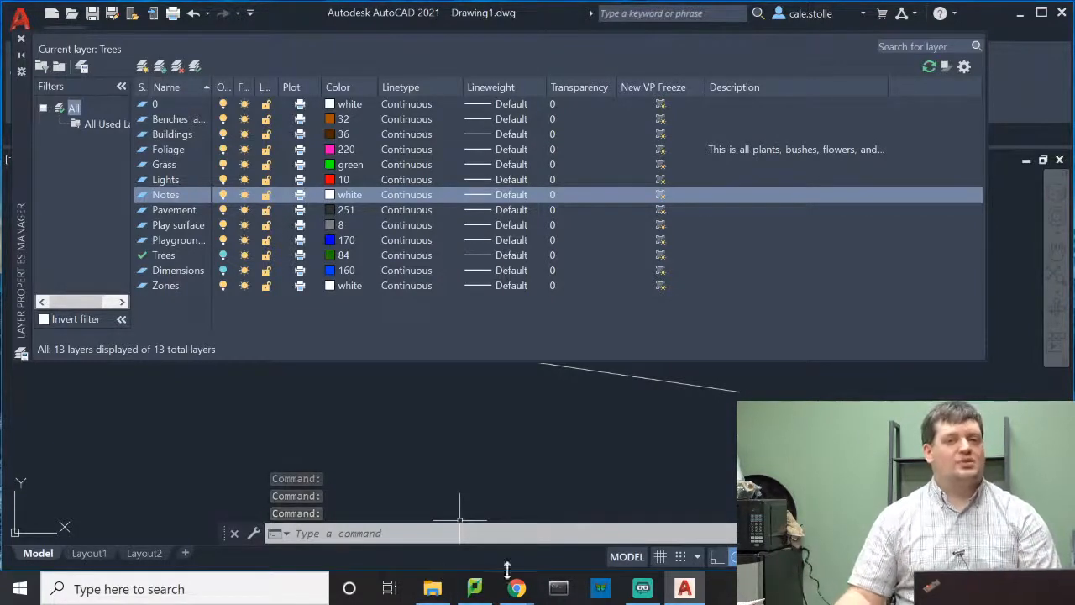
click(21, 42)
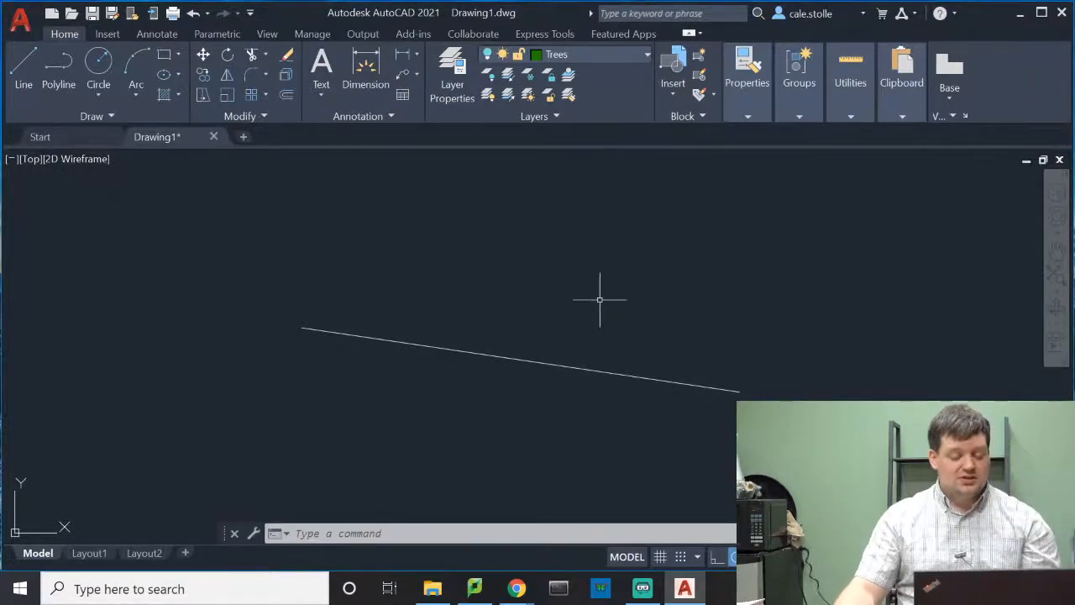
Step: Draw a steep line across the sloping line while the current Trees layer is turned off
text(l)
key(Return)
click(392, 252)
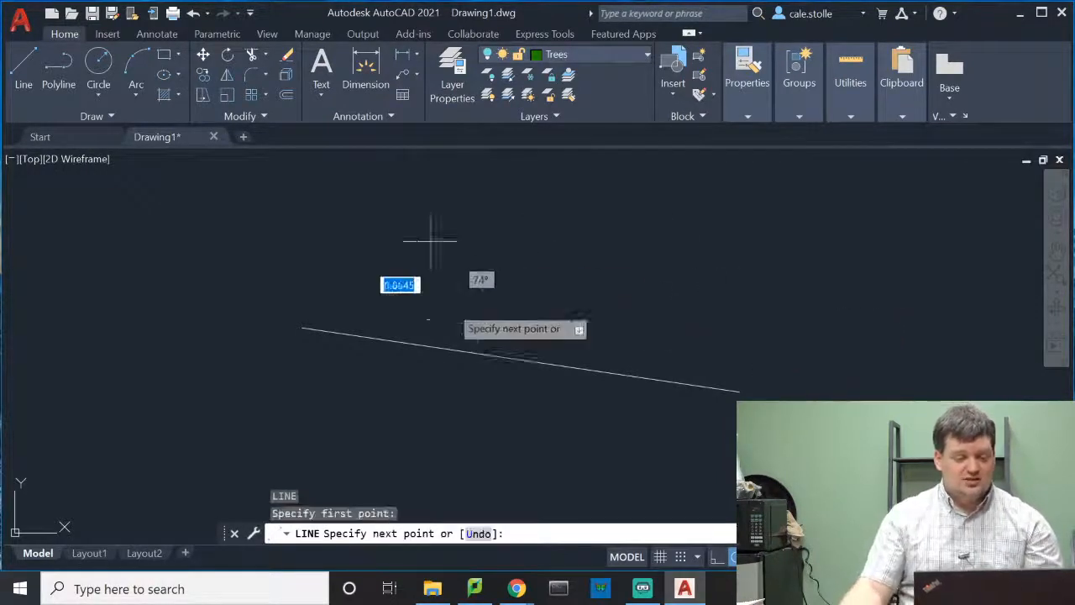
click(508, 451)
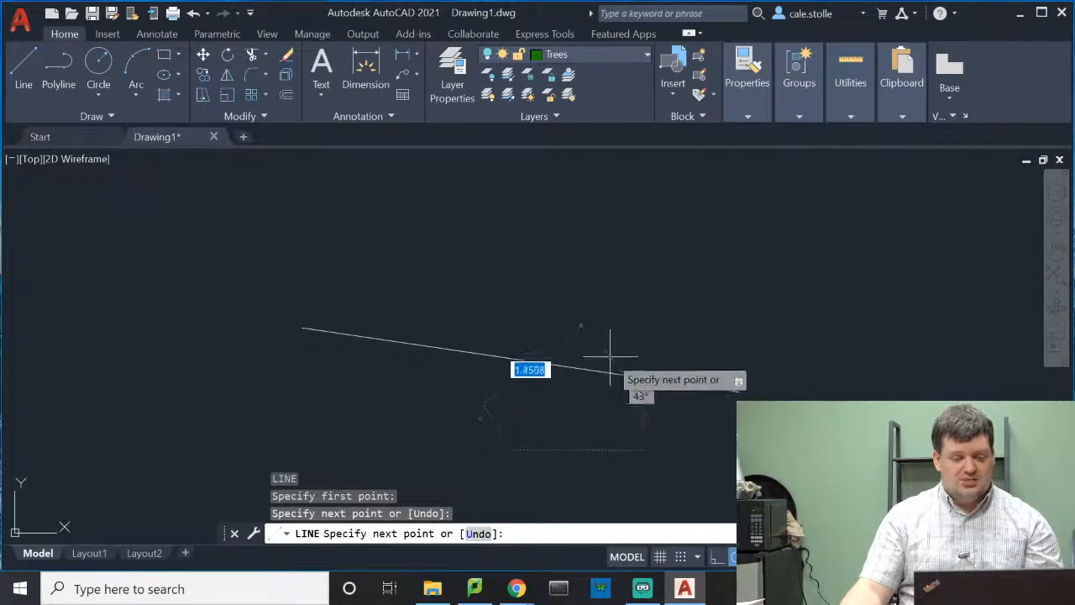
key(Escape)
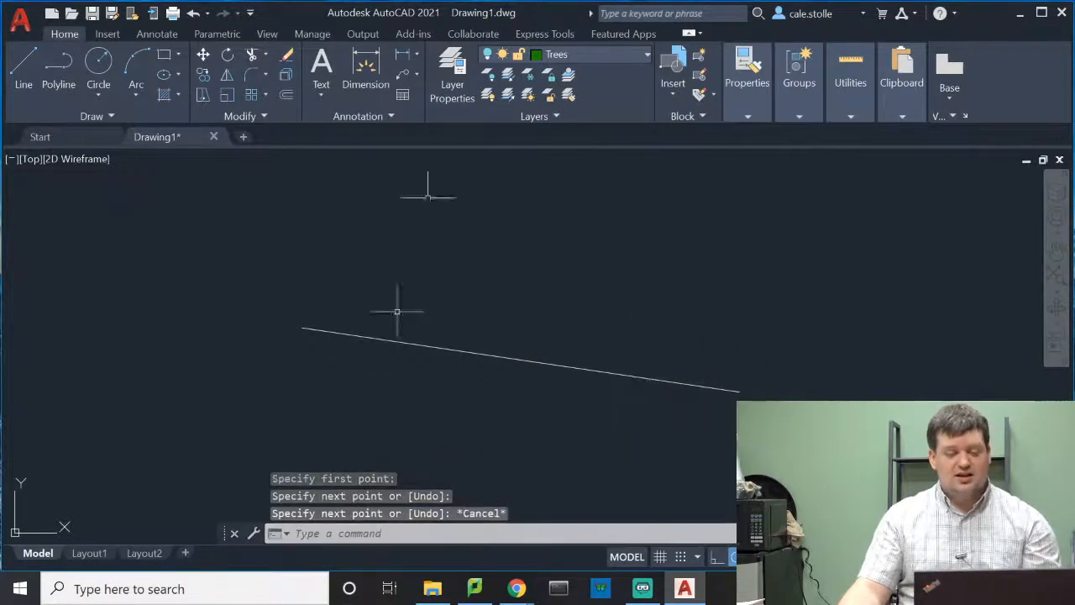
Step: Turn the Trees layer back on and erase the steep line crossing the sloping line
click(575, 53)
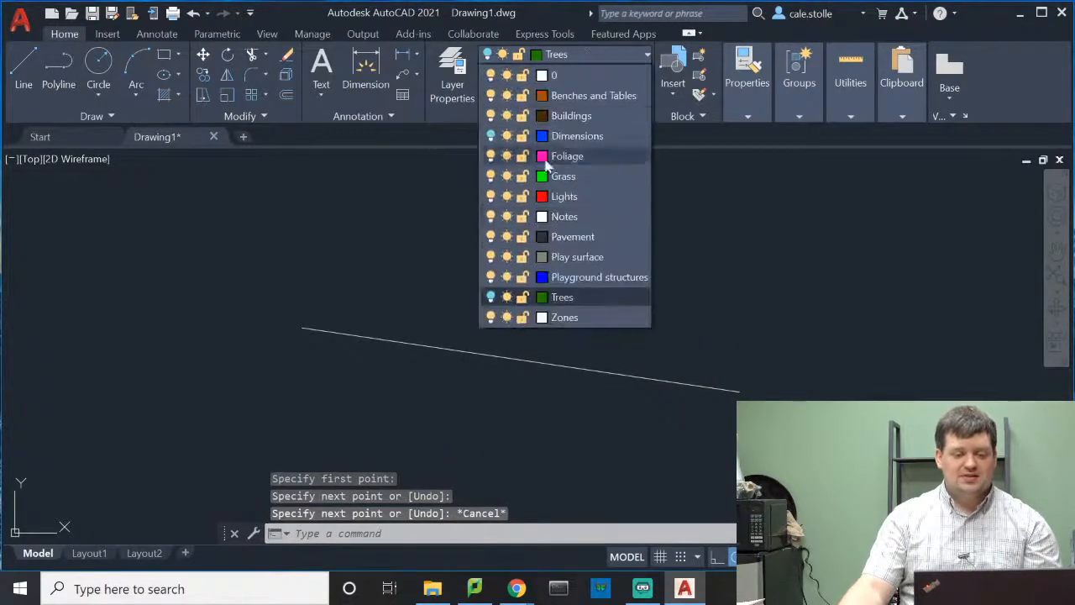
click(491, 297)
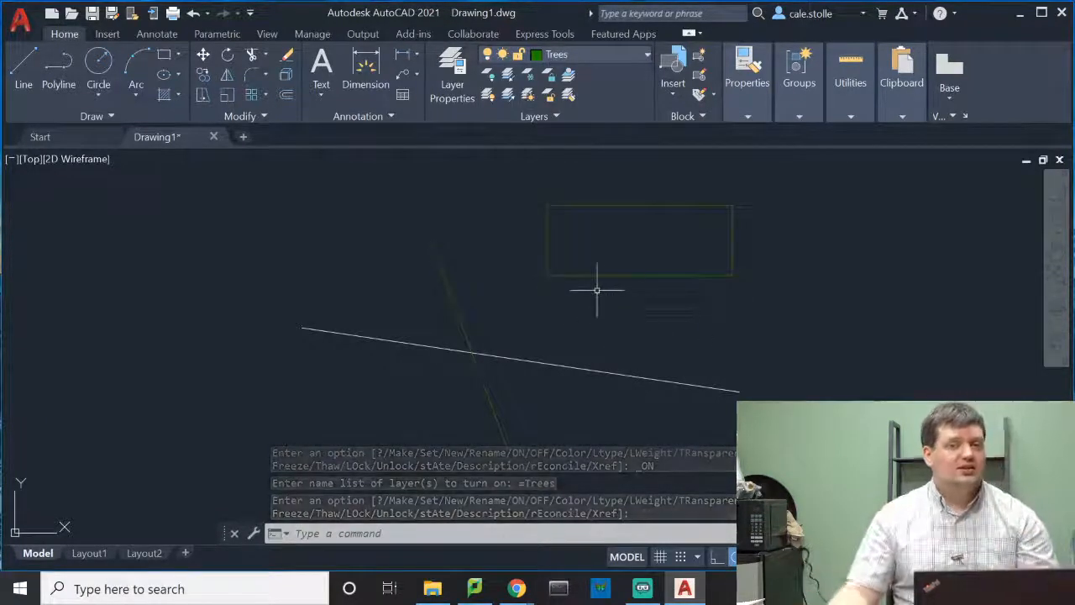
click(438, 268)
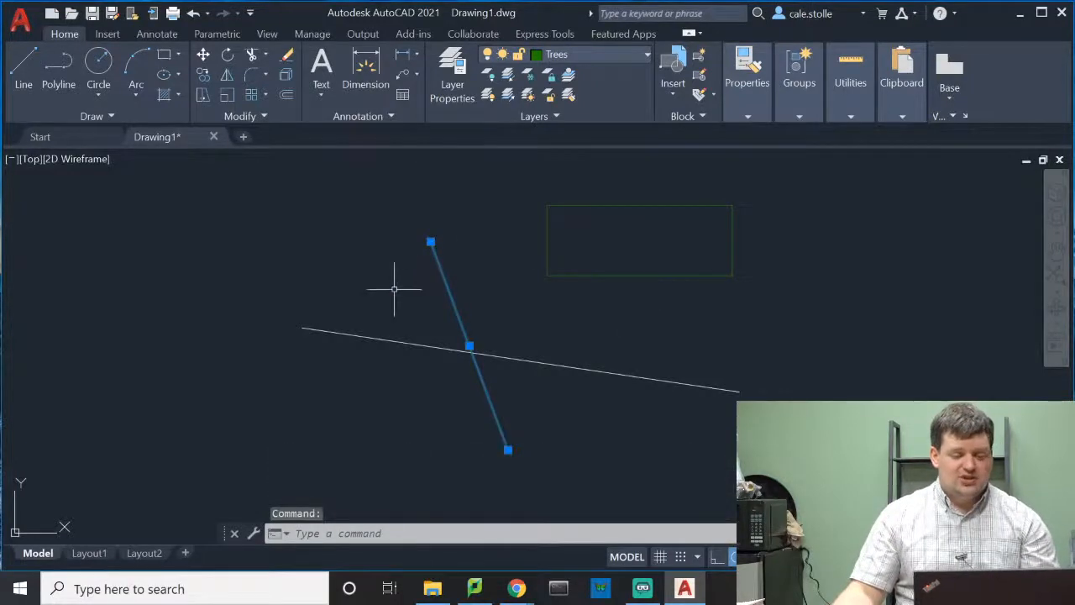
key(Delete)
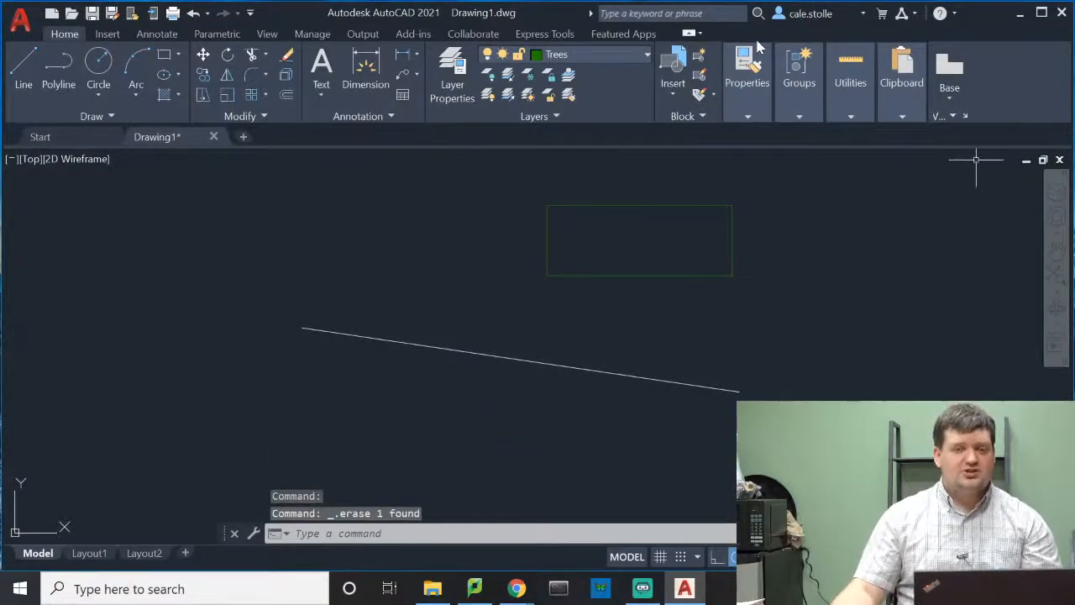
Step: Turn off the Foliage and Grass layers and make Lights the current layer
click(620, 55)
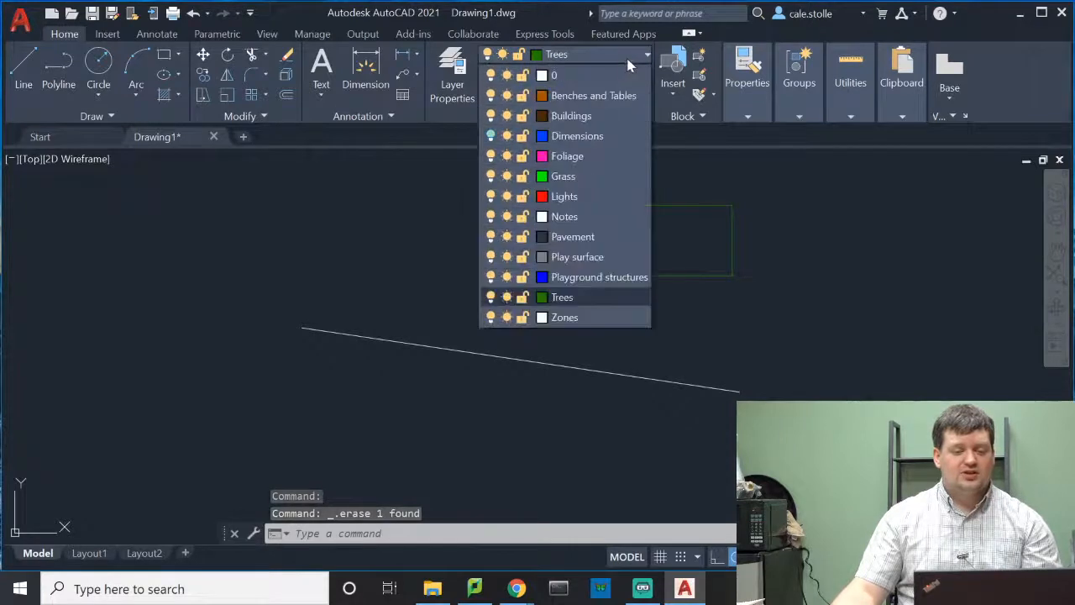
click(491, 155)
click(491, 176)
click(494, 196)
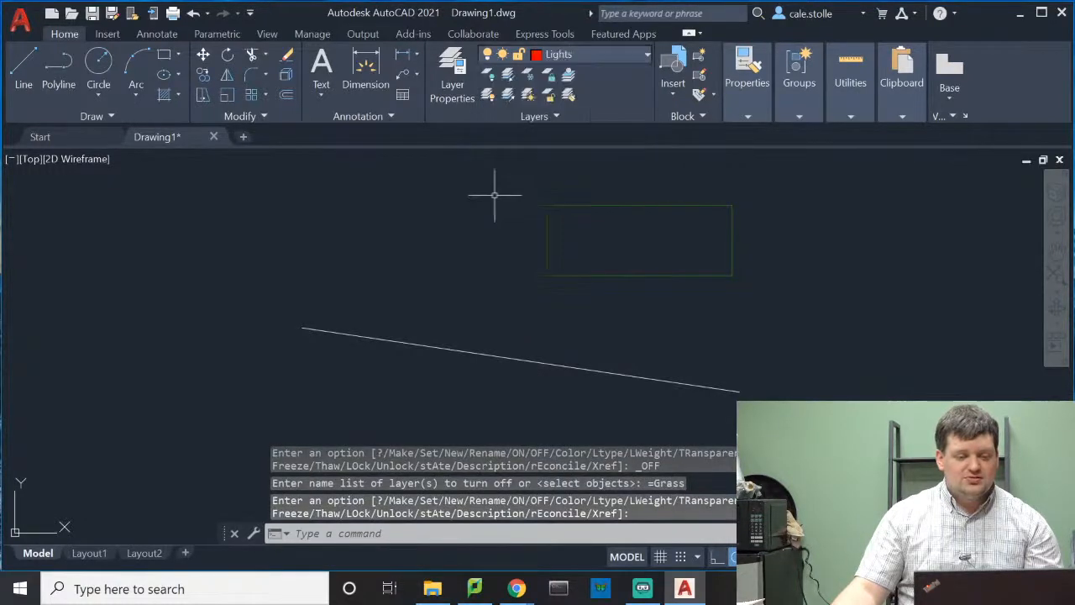
Step: Turn the Grass, Foliage and Dimensions layers back on
click(593, 55)
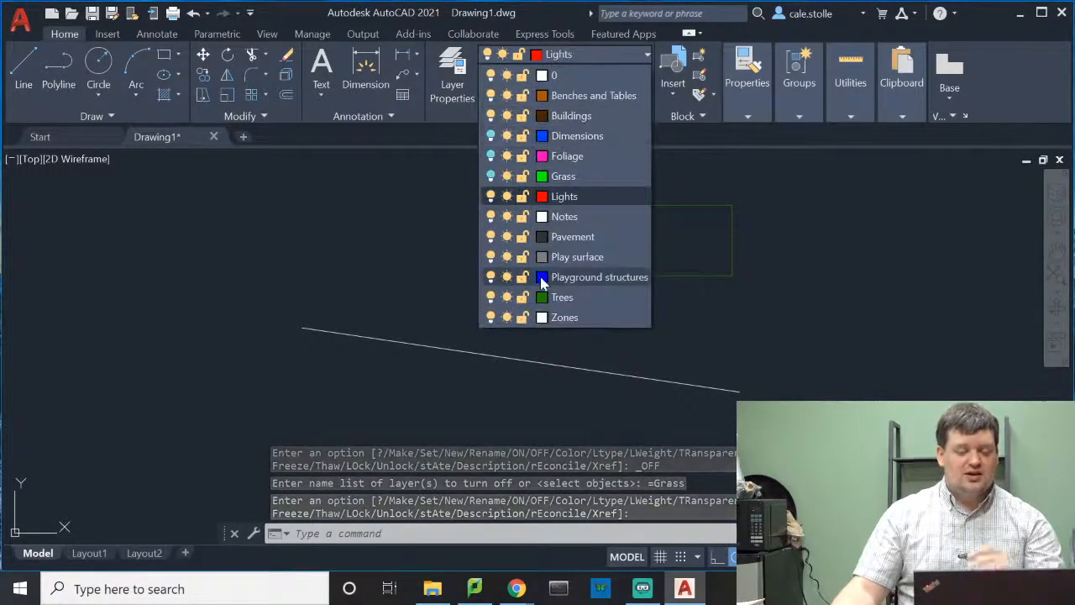
click(490, 177)
click(491, 156)
click(490, 136)
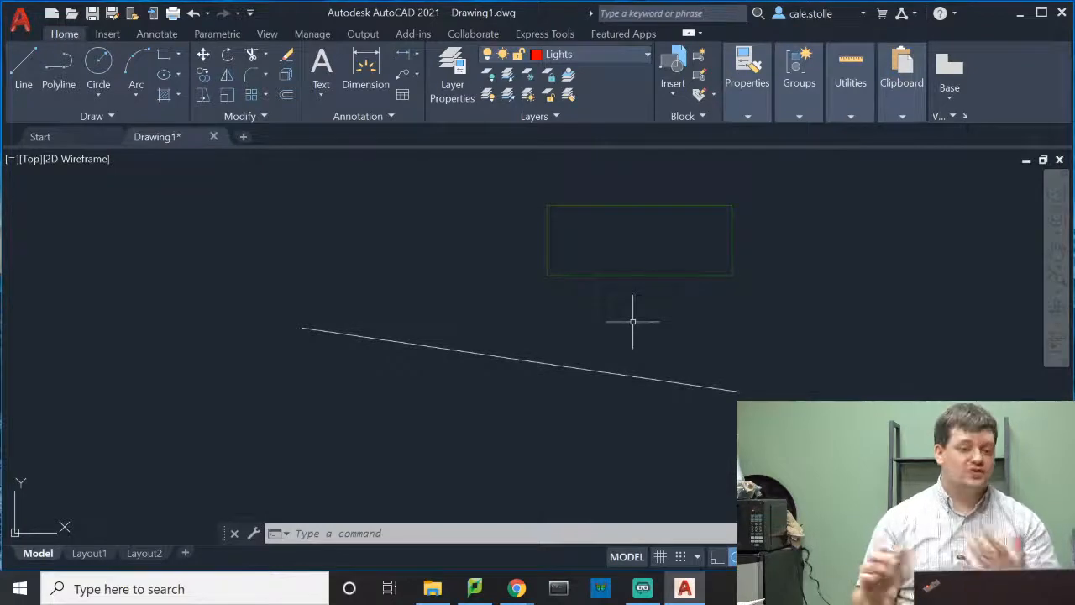
Step: Open the Standard dimension style for modification and set its linear unit format to Fractional
click(157, 34)
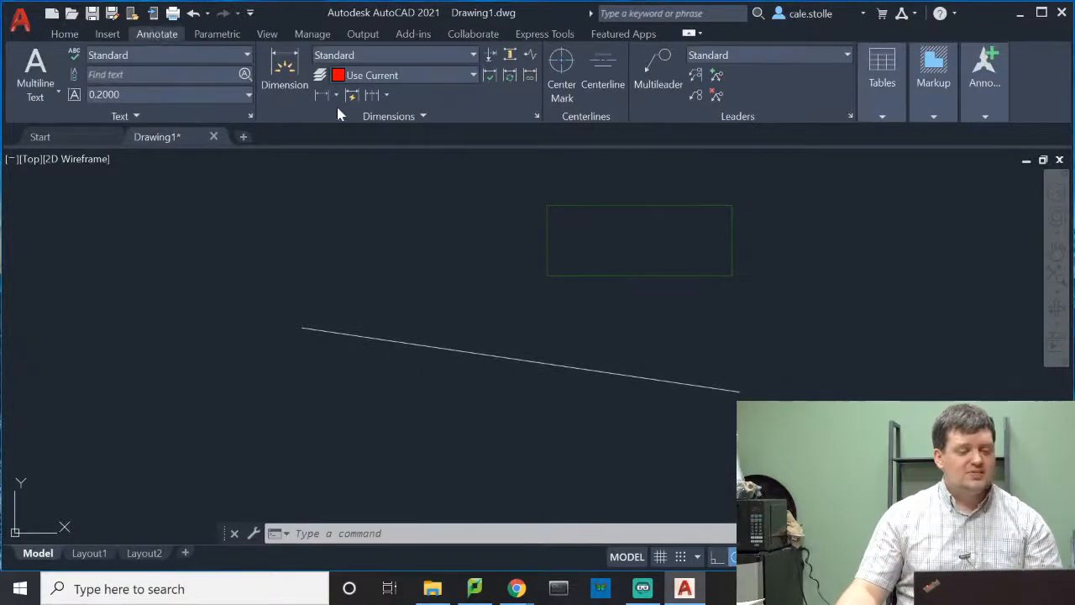
click(537, 116)
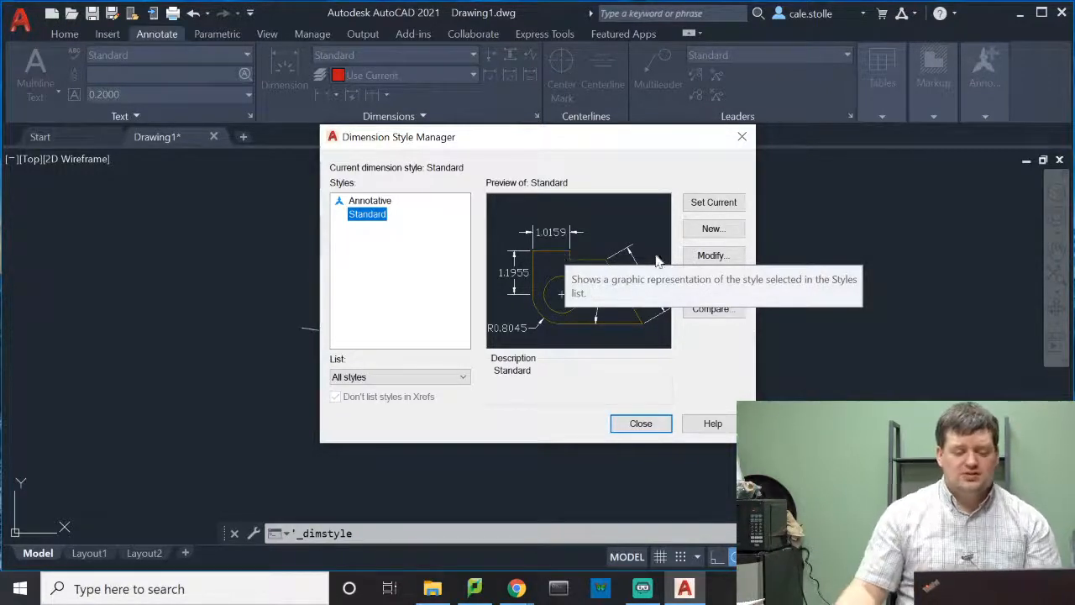
click(712, 255)
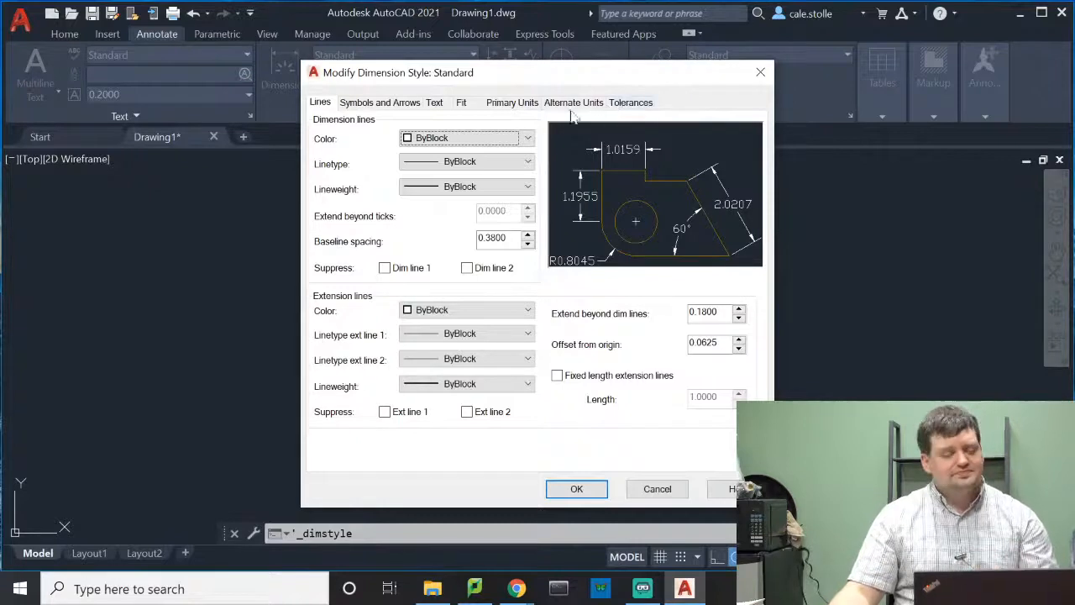
click(509, 104)
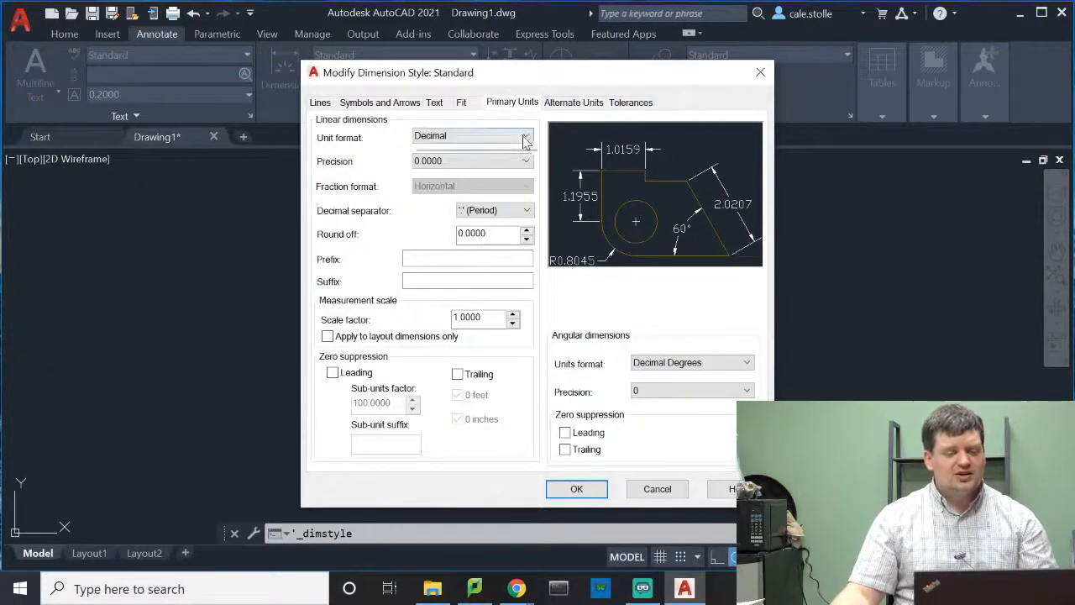
click(512, 137)
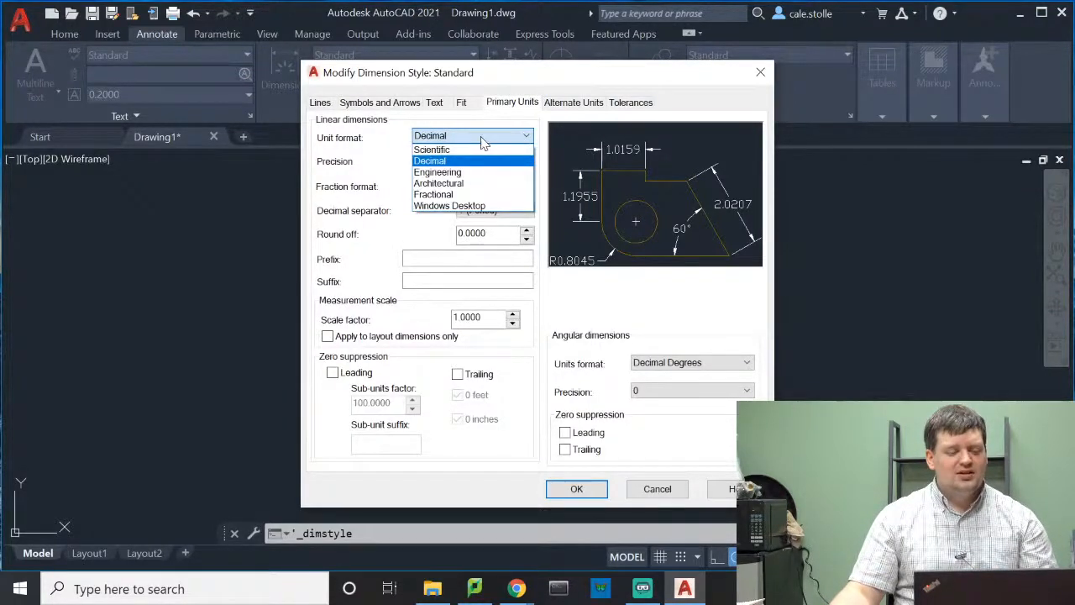
click(433, 195)
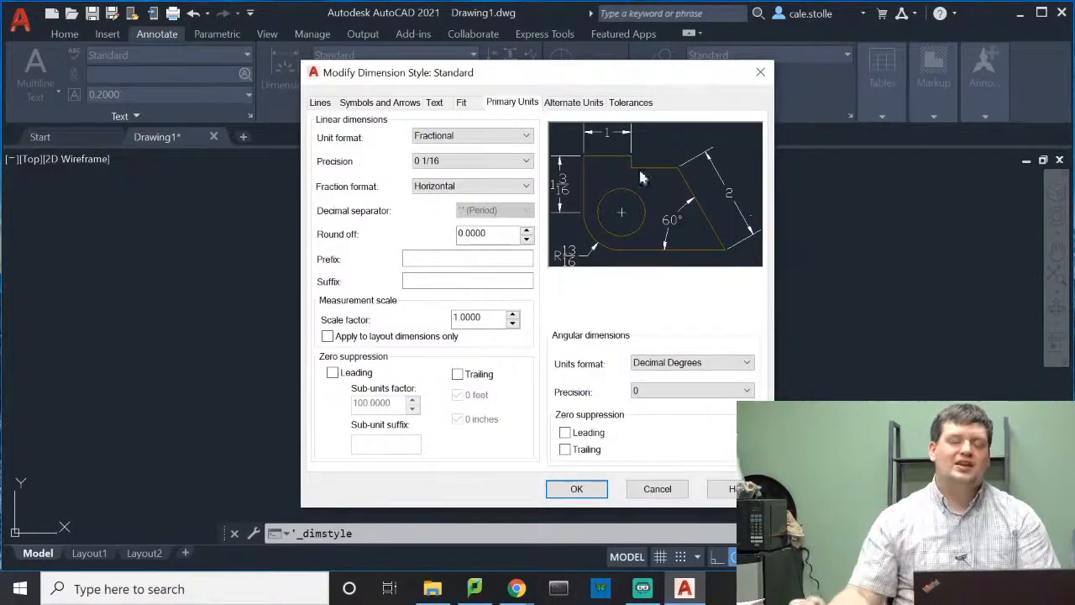
Step: Set the Standard dimension style's linear unit format to Architectural with a precision of 0'-0 1/2"
click(496, 137)
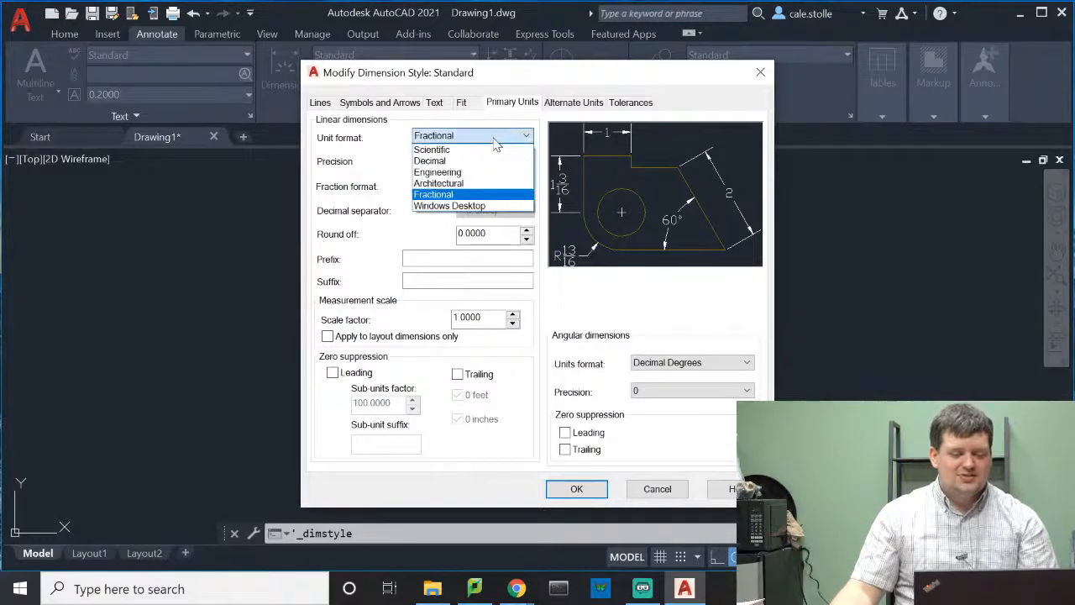
click(485, 183)
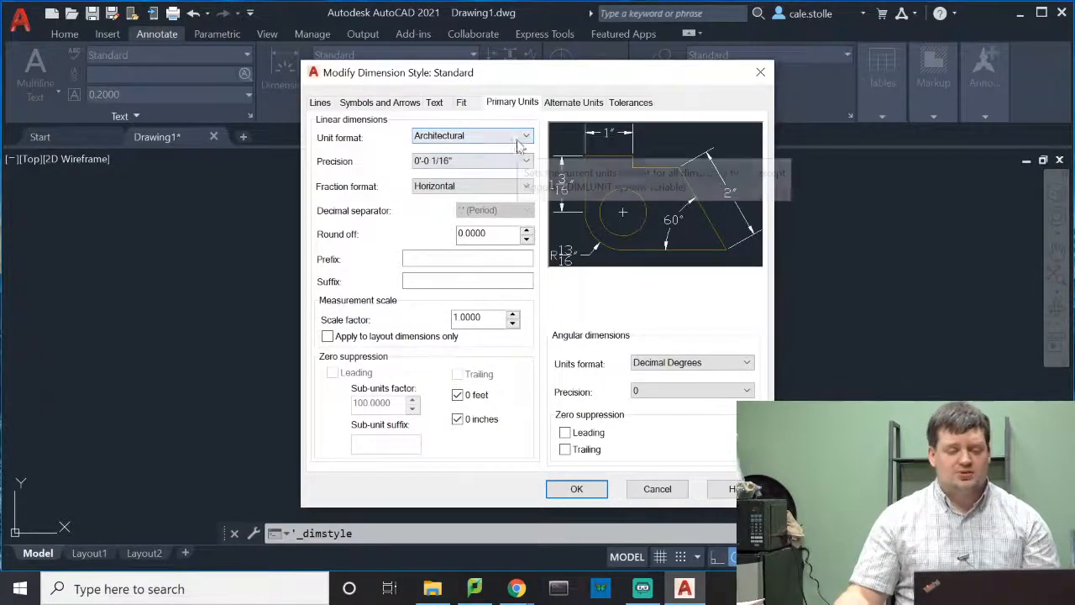
click(466, 161)
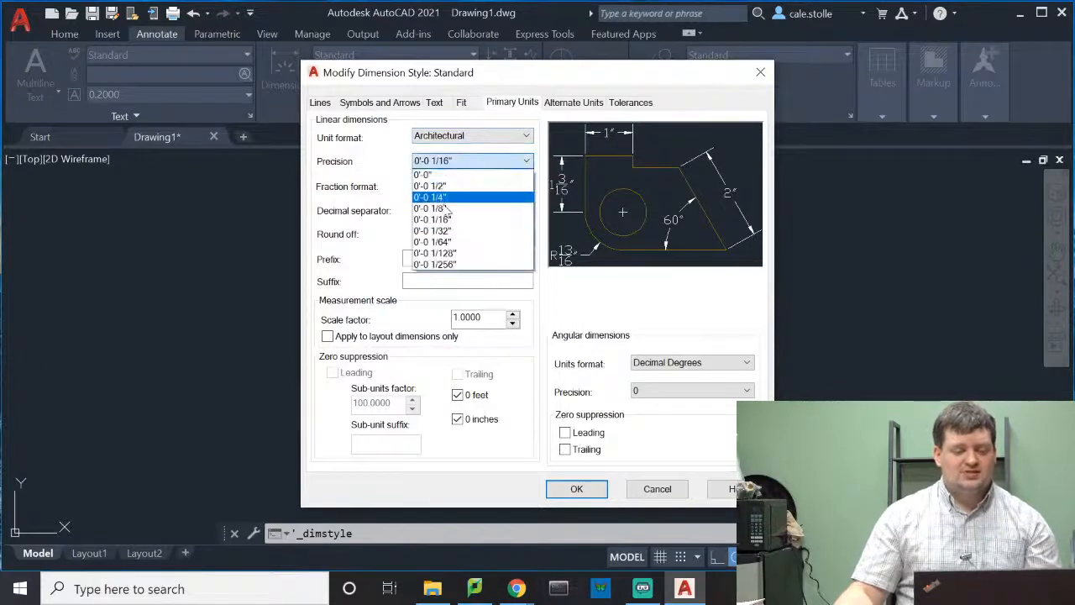
click(441, 186)
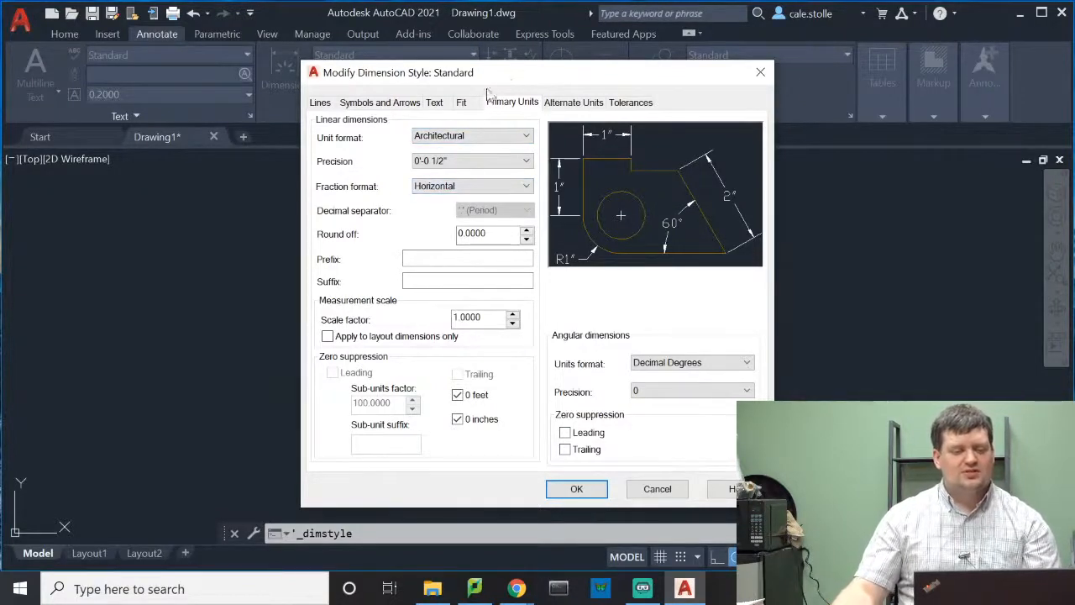
Step: Set the extension lines' offset from origin and their extension beyond the dimension lines to 0.2500 in the Standard dimension style
click(320, 102)
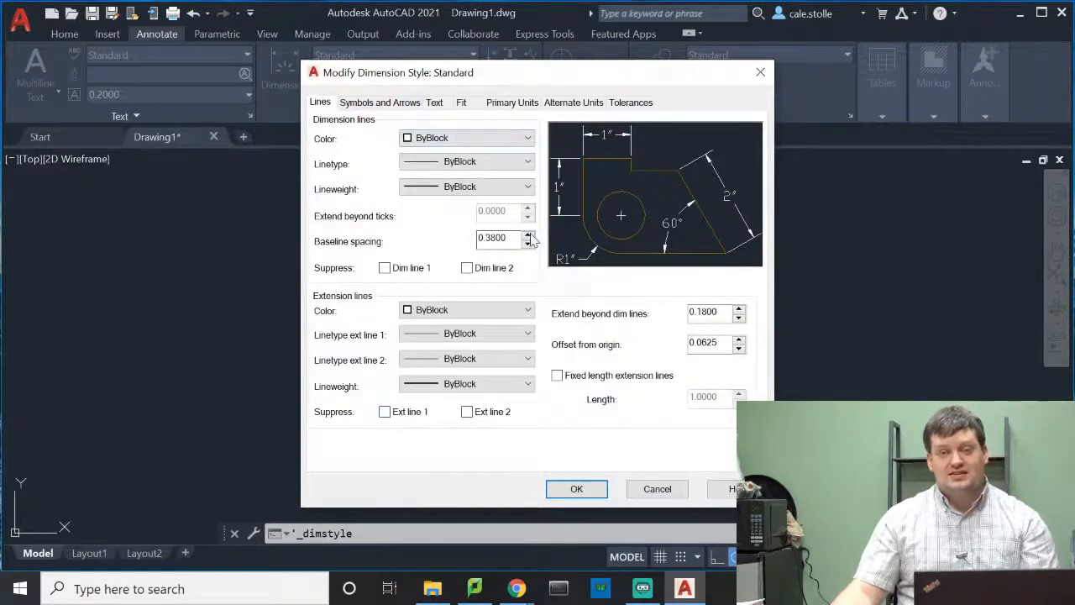
click(392, 104)
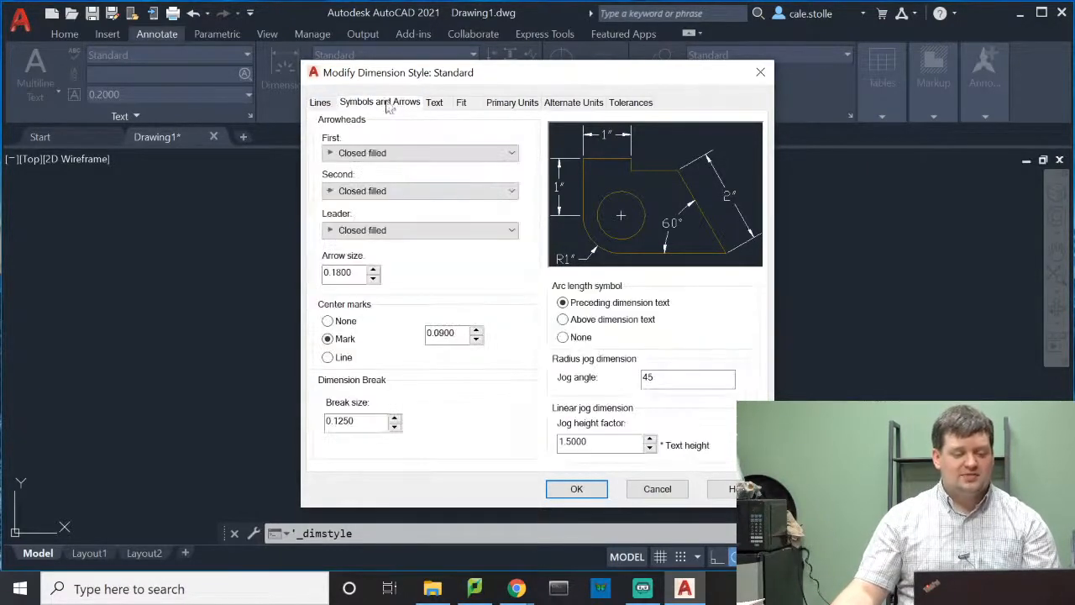
click(443, 111)
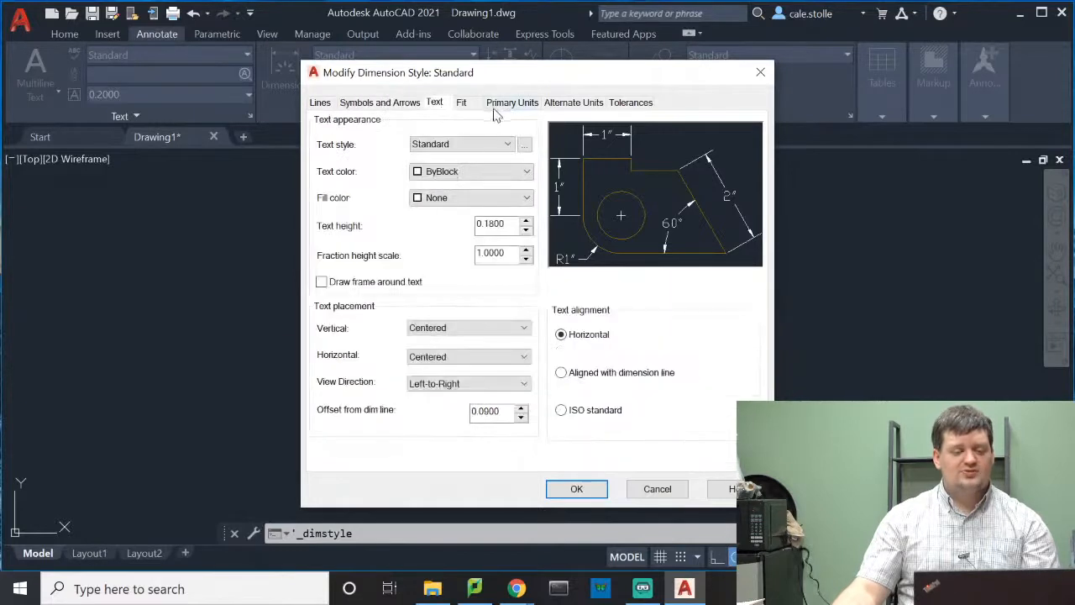
click(328, 105)
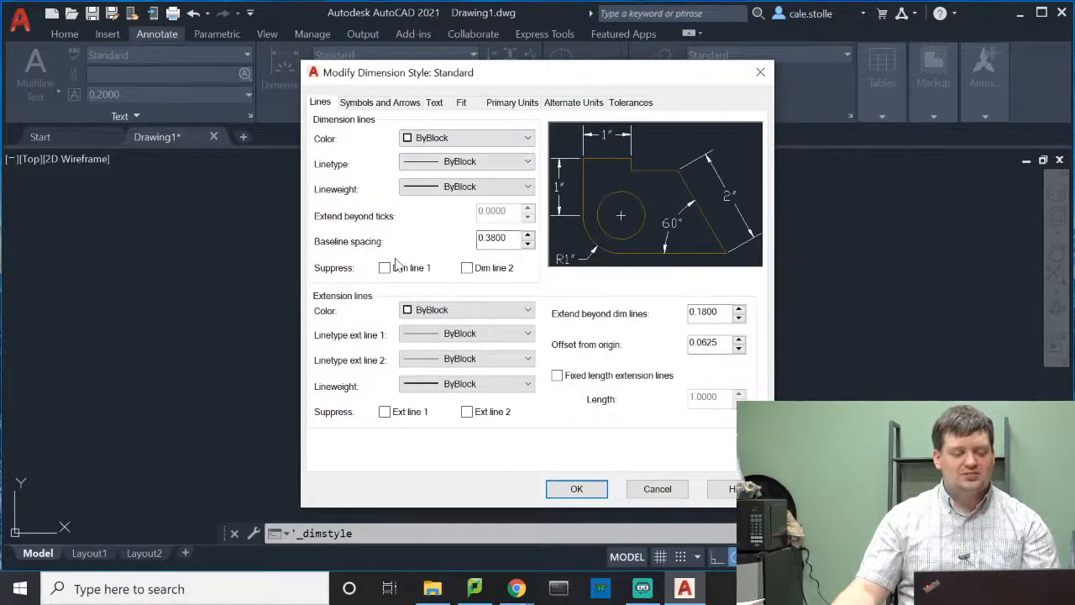
click(709, 343)
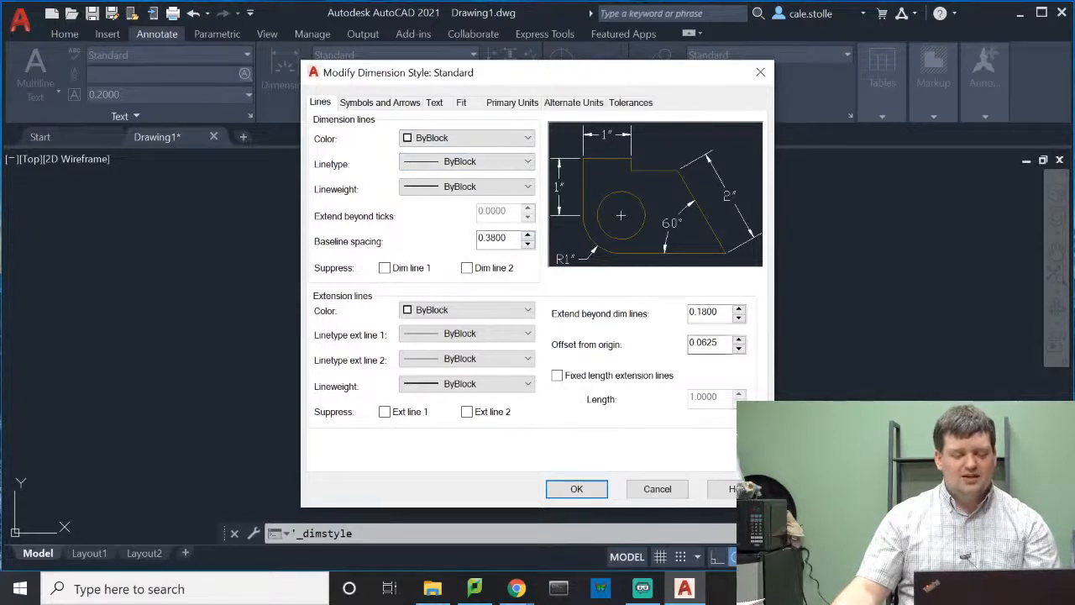
drag(717, 343, 688, 343)
text(00)
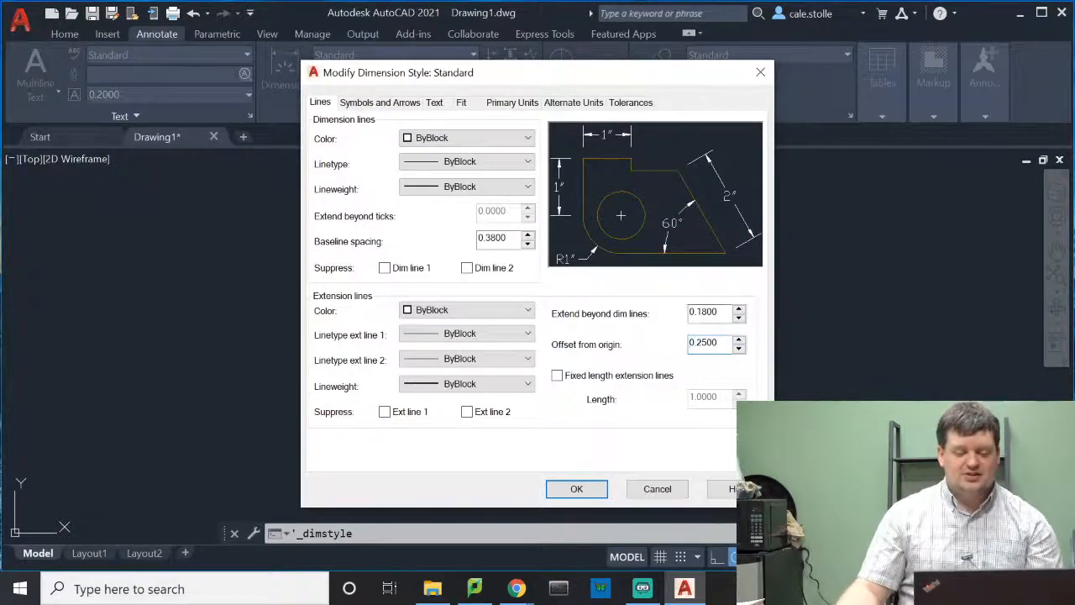
drag(718, 311, 689, 311)
text(0.26)
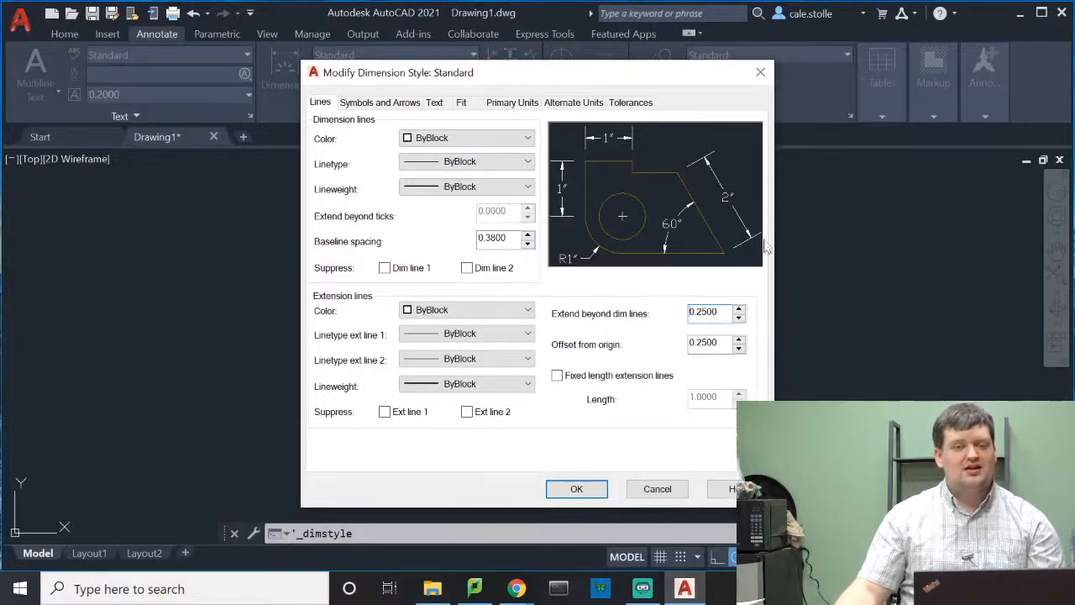
Step: Change both the extension beyond the dimension lines and the offset from origin to 0.1250
click(462, 102)
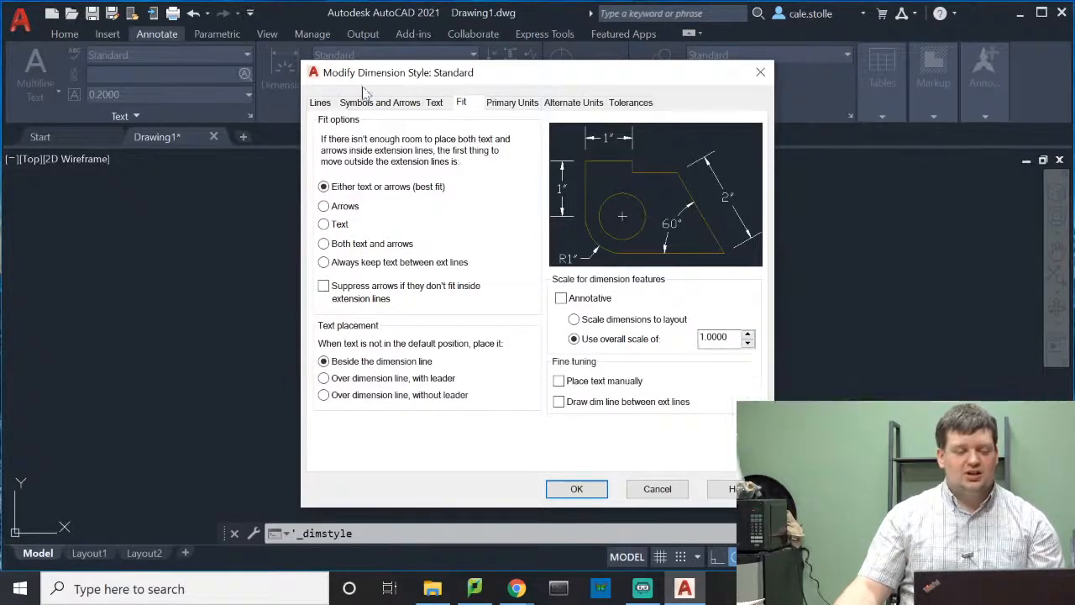
click(320, 102)
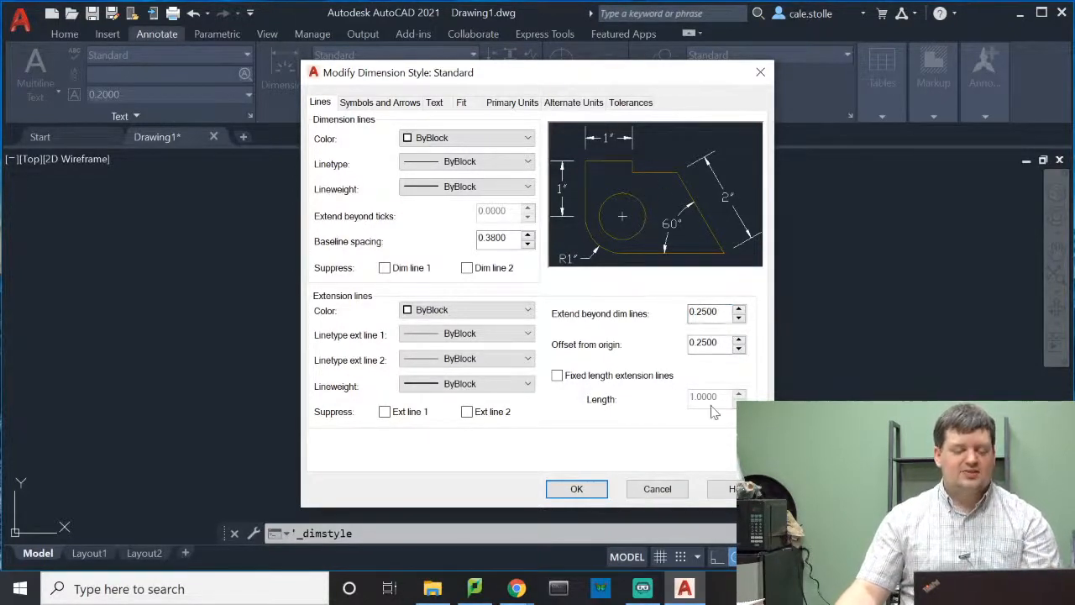
drag(715, 312, 658, 320)
text(0.12)
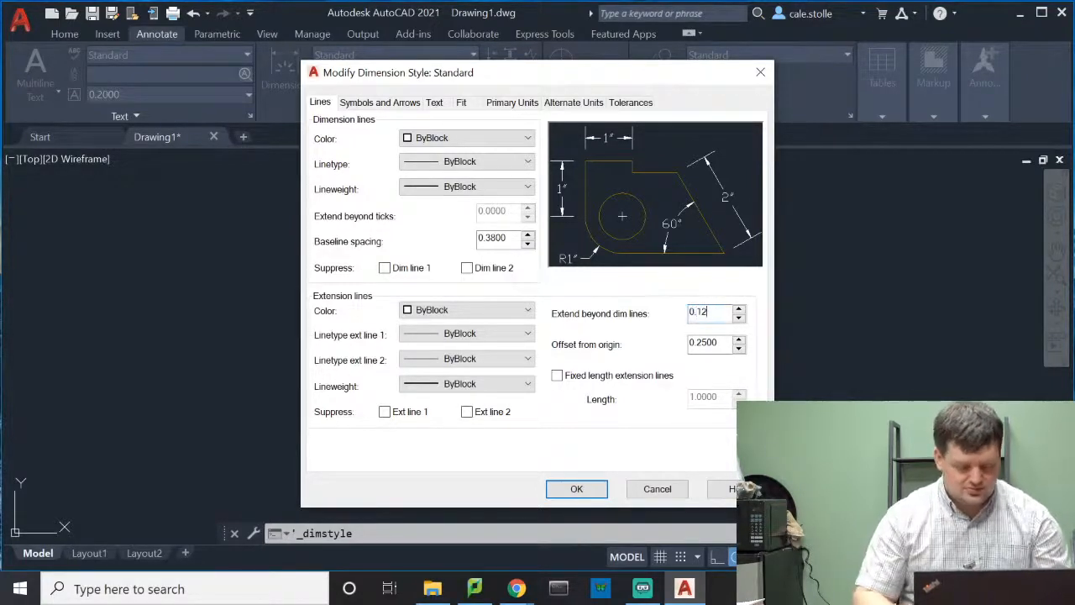
text(50)
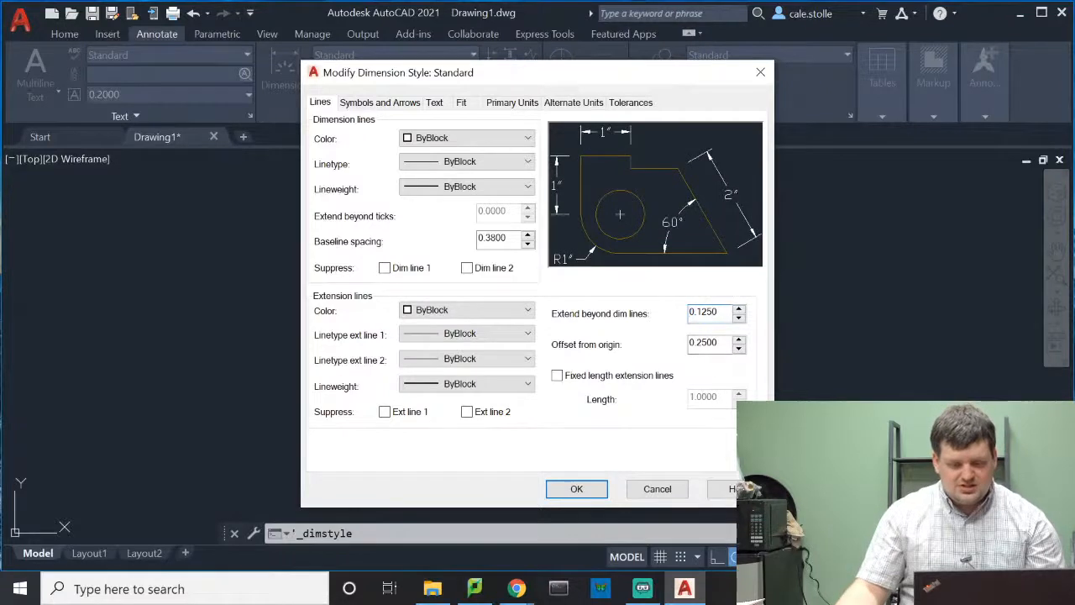
key(Tab)
key(BackSpace)
text(.125)
key(Tab)
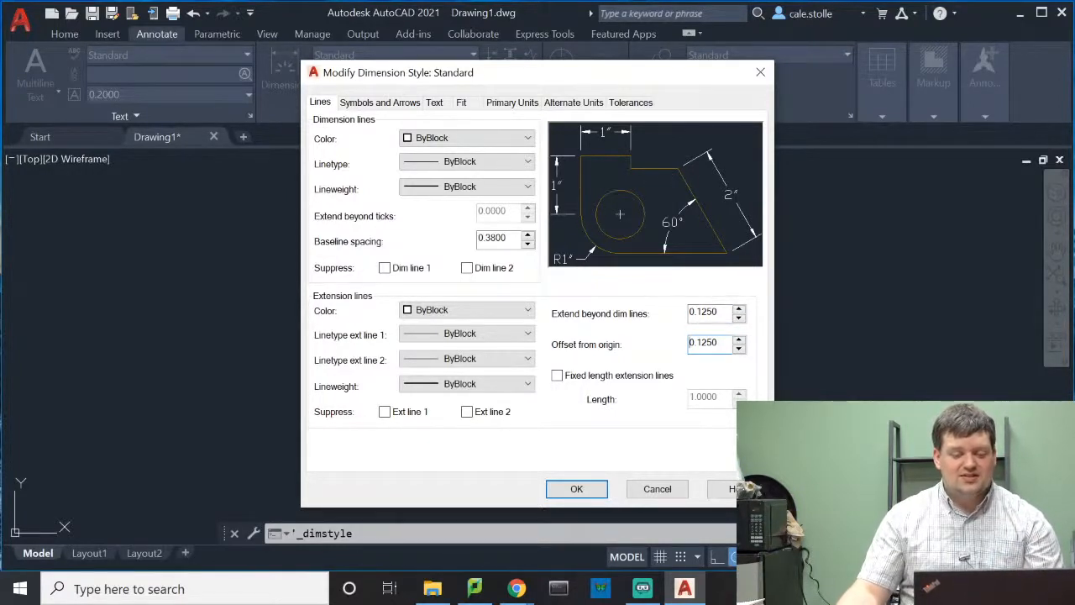
Step: Set the extension lines to extend 0.1500 beyond the dimension lines and offset 0.1500 from the origin
drag(723, 311, 585, 299)
text(0.)
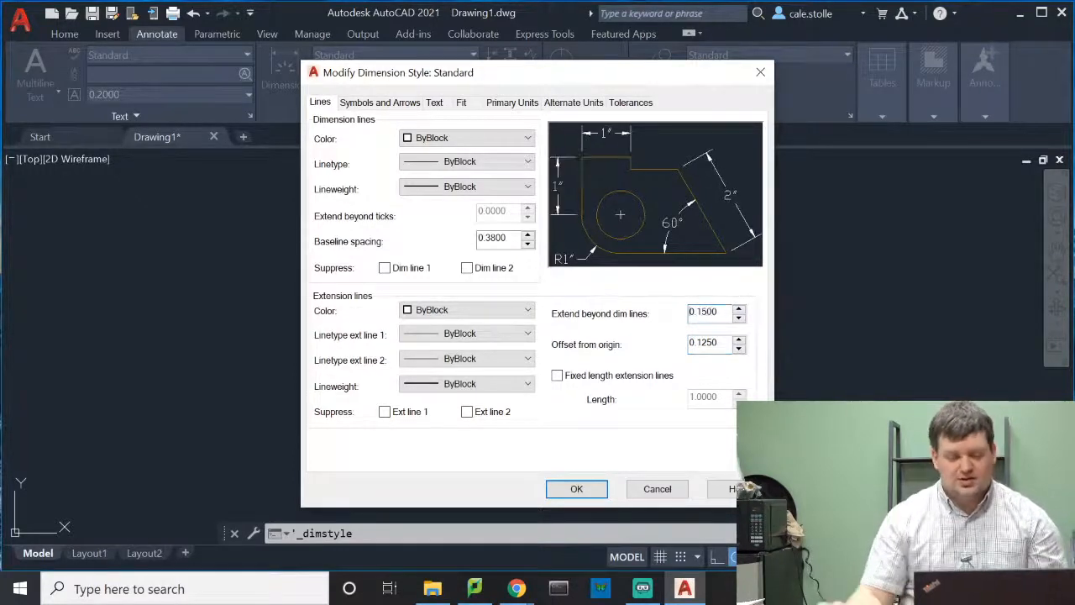
drag(724, 343, 685, 343)
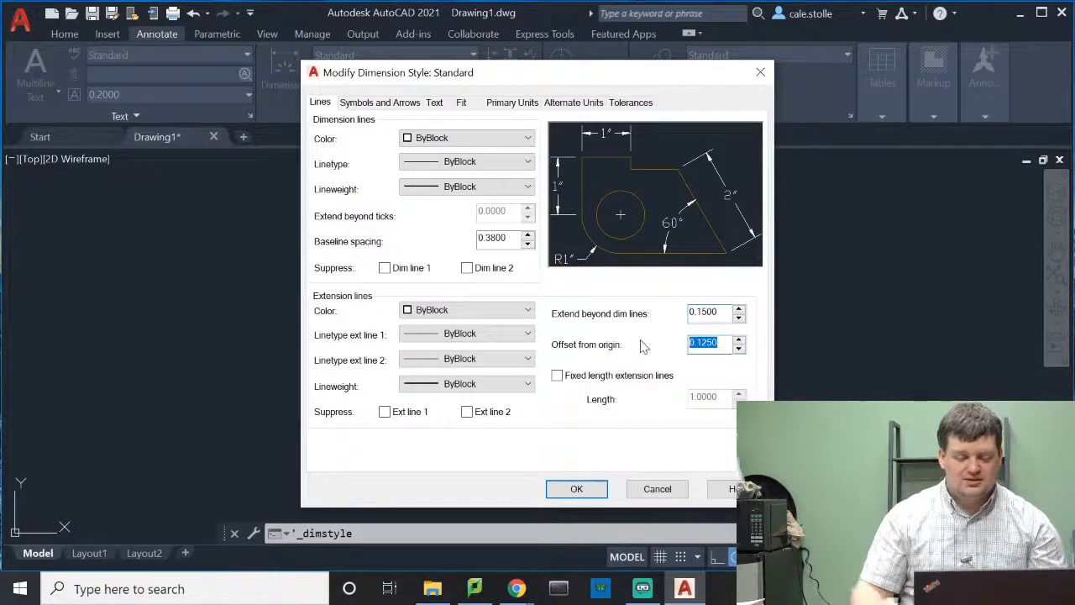
text(0.1)
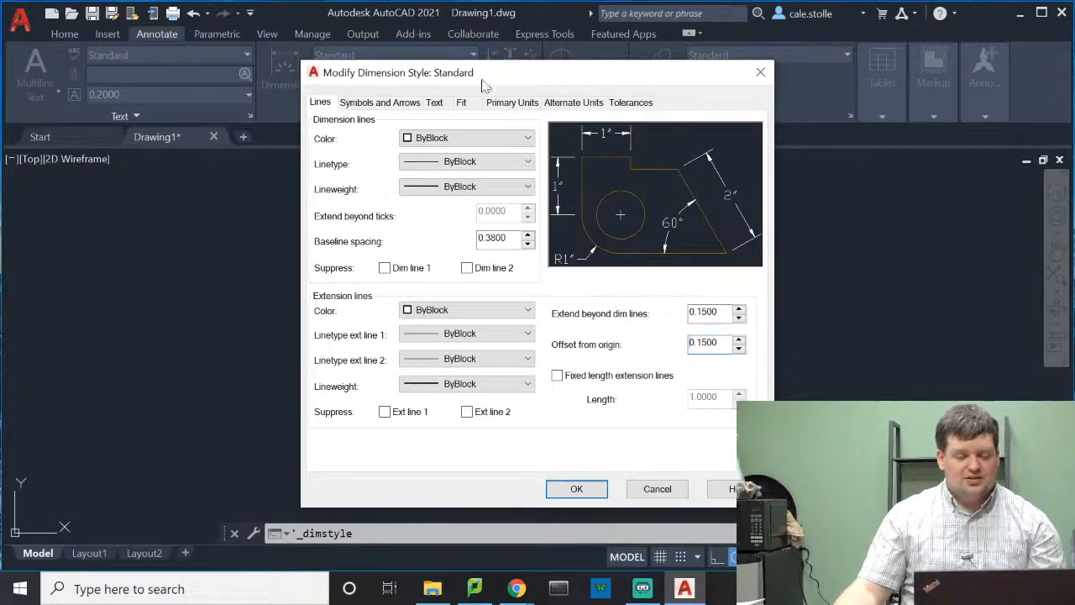
Step: Review the overall scale for dimension features, accept the Standard style's changes and close the Dimension Style Manager
click(465, 105)
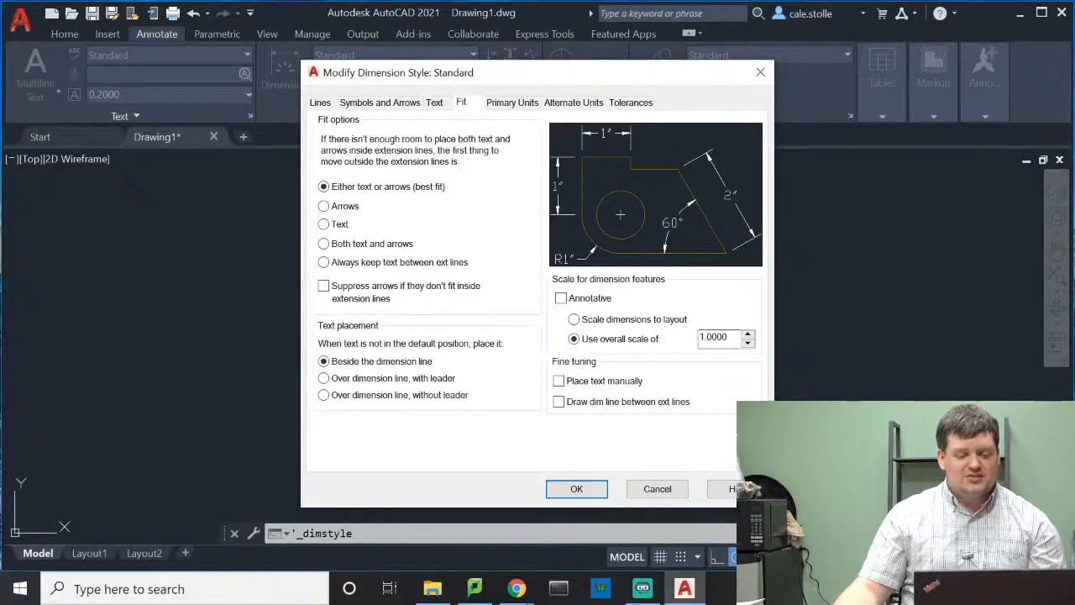
double_click(714, 336)
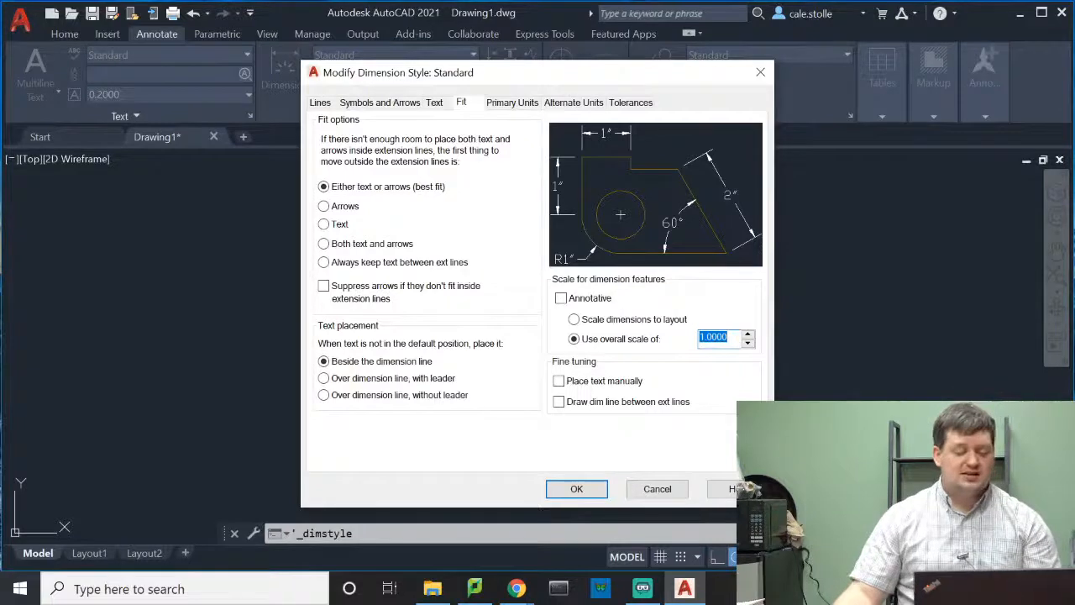
click(579, 487)
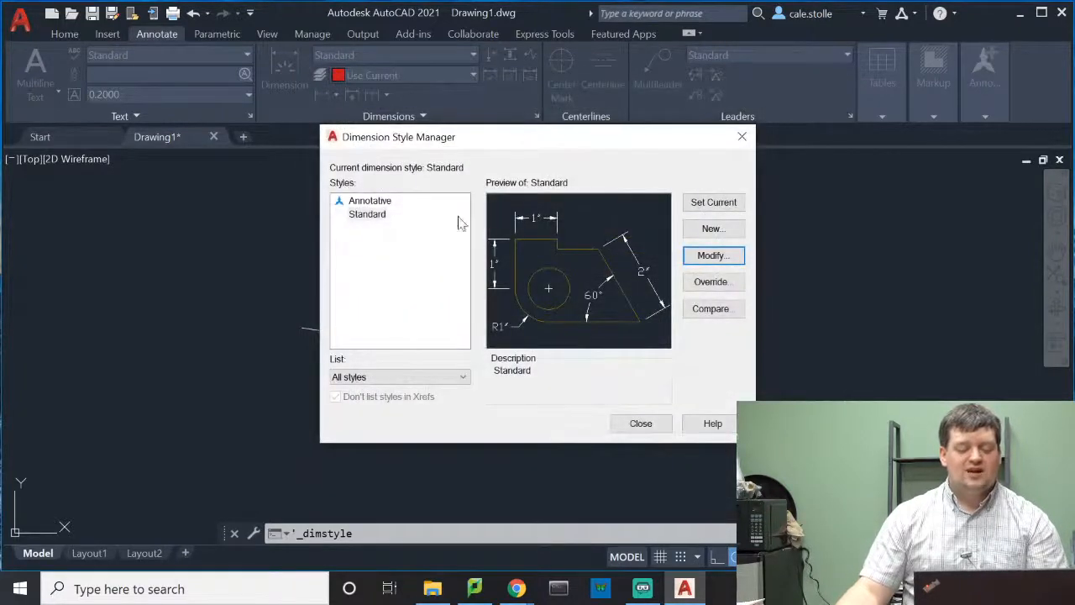
click(379, 254)
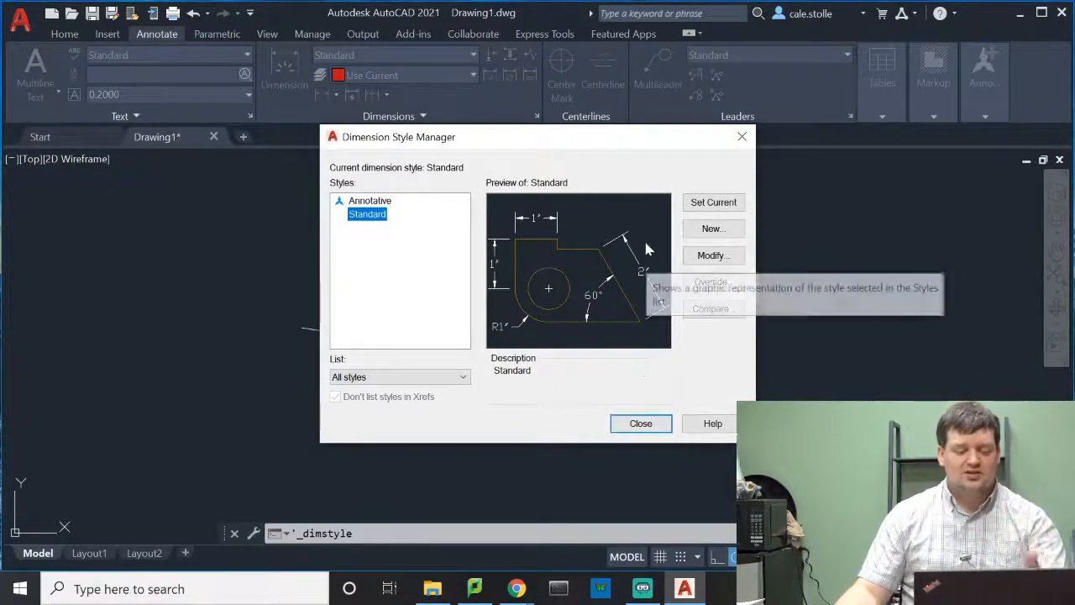
click(639, 423)
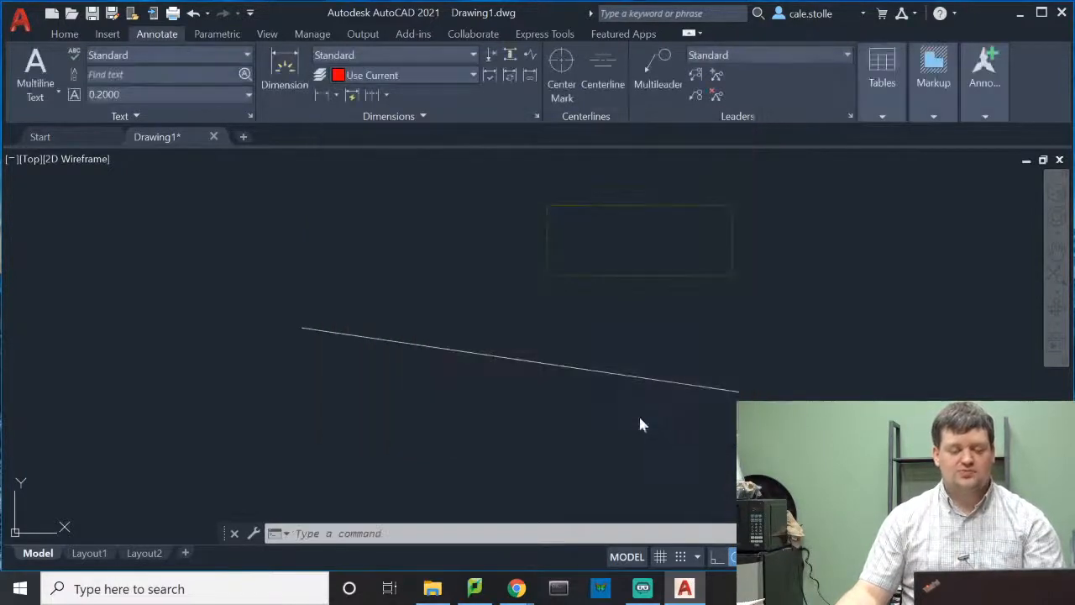
Step: View the Standard multileader style in the Multileader Style Manager and close it
click(850, 117)
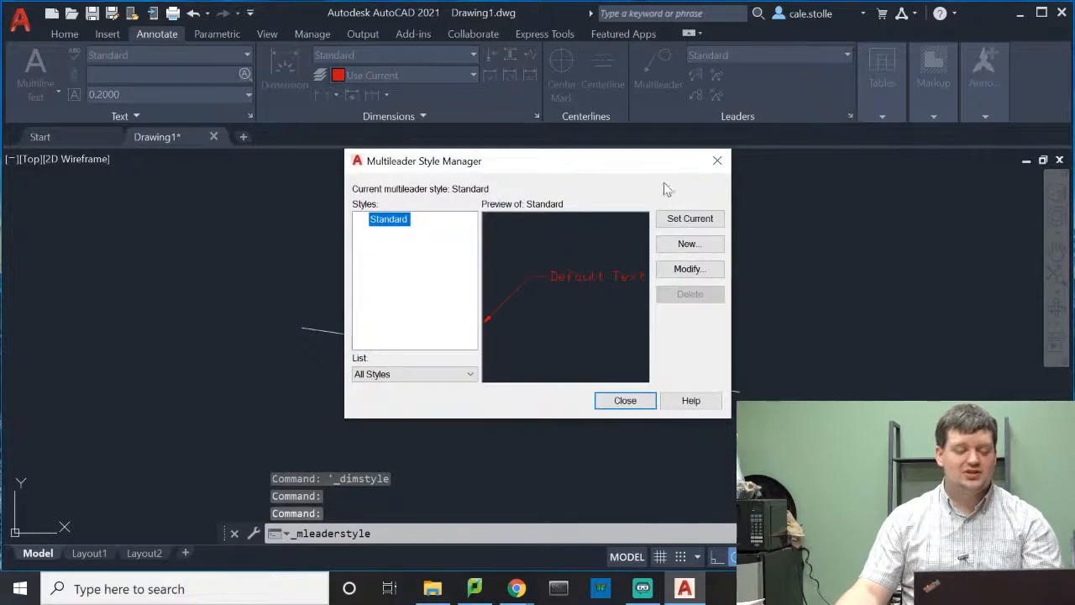
click(644, 403)
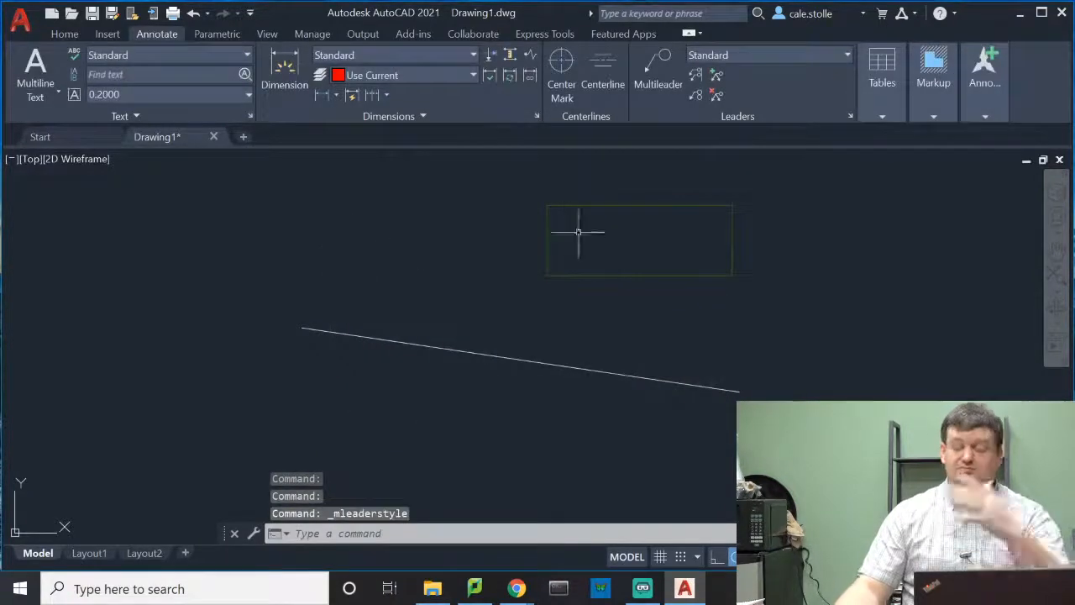